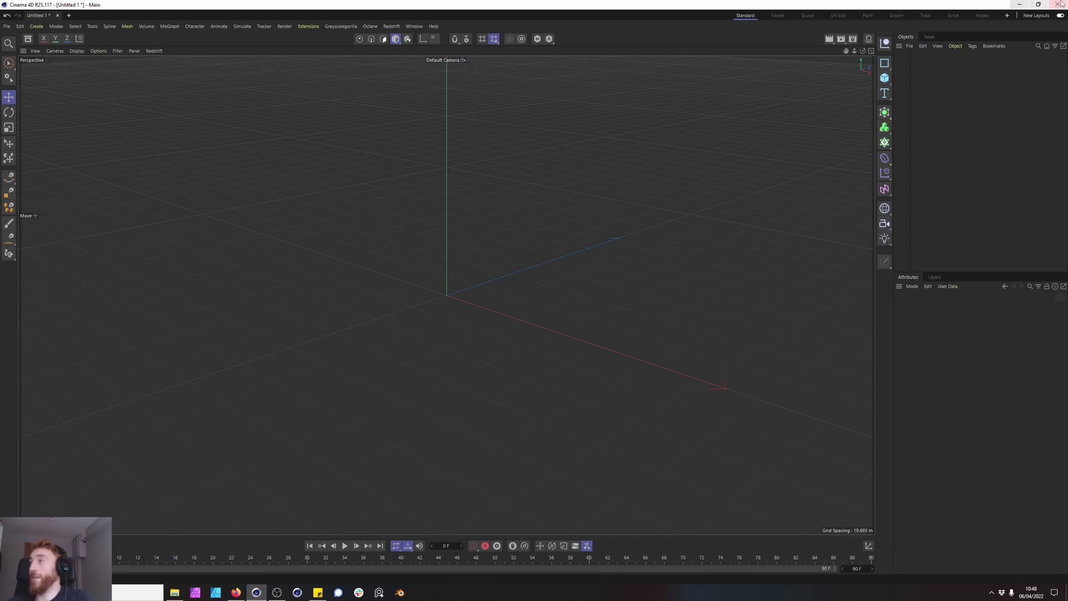
# Step: Open Render Settings with Ctrl+B to check which renderer is active
pyautogui.hotkey('ctrl', 'b')
# Step: Check the Renderer list, close Render Settings, and dock the Material Manager beside the viewport
pyautogui.click(771, 50)
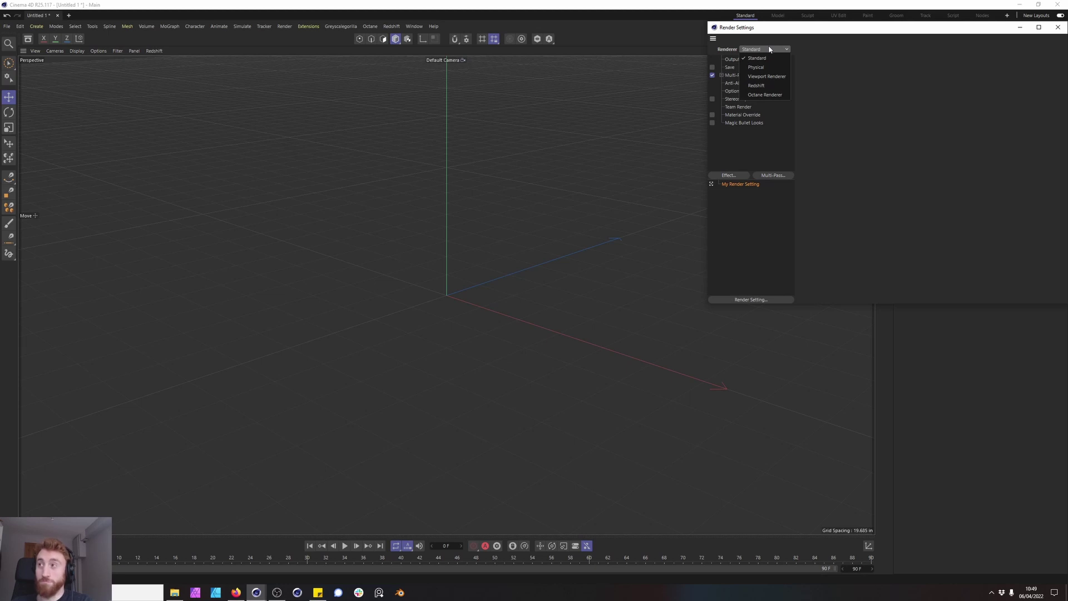
pyautogui.press('Escape')
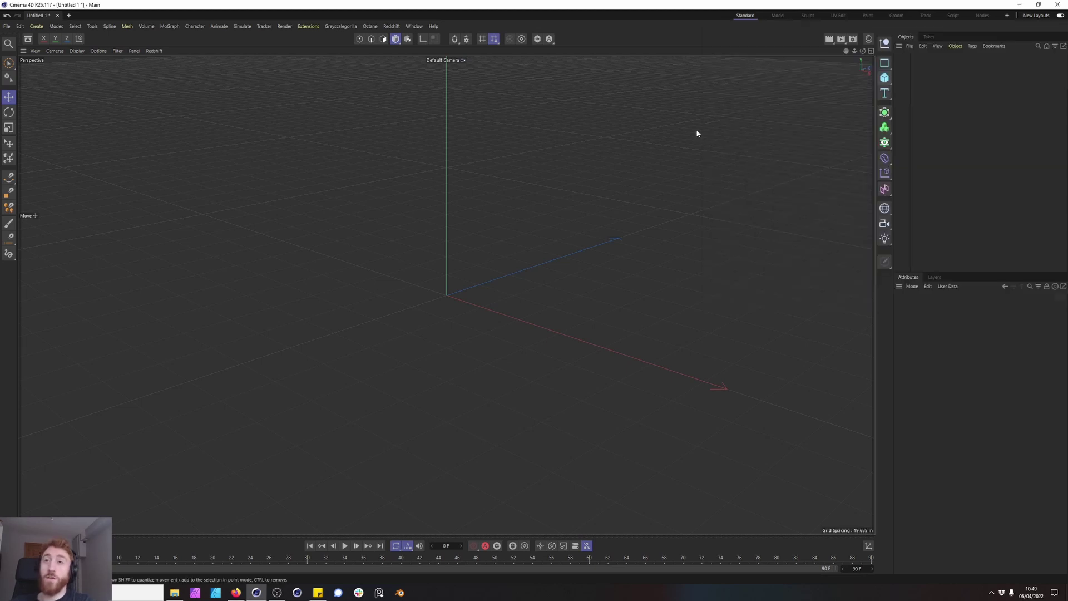
pyautogui.click(869, 39)
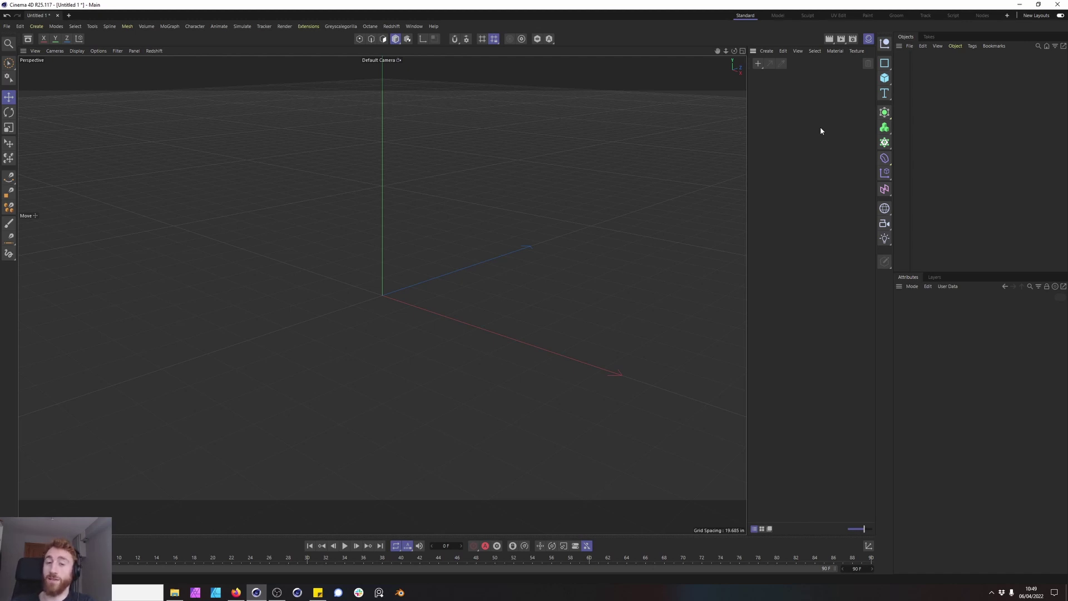
# Step: Enable Redshift's 'Use Node Materials for Presets' option
pyautogui.click(766, 51)
pyautogui.moveTo(784, 93)
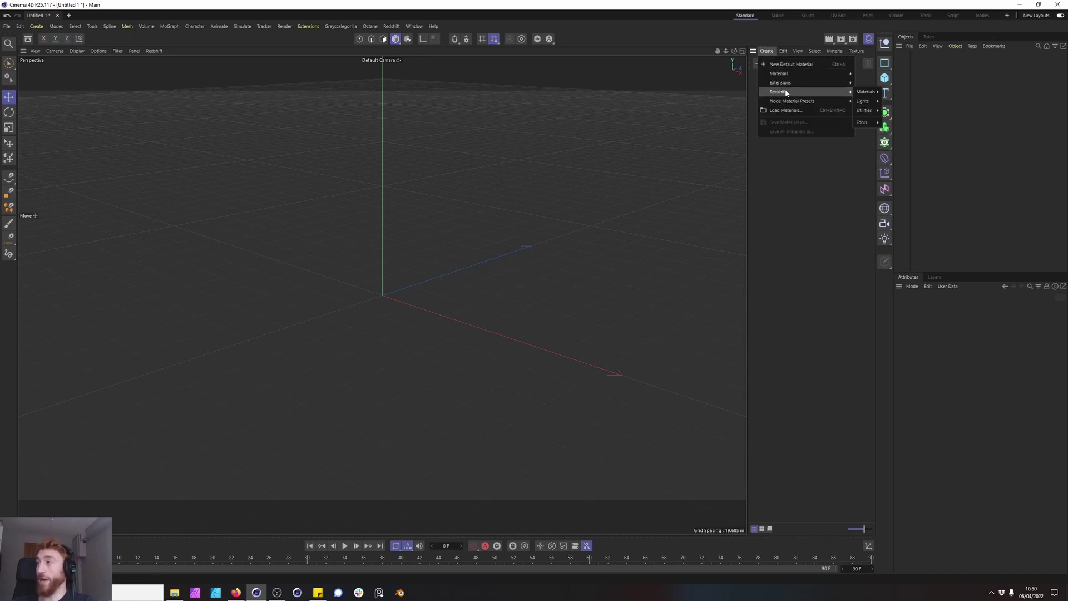
pyautogui.moveTo(870, 124)
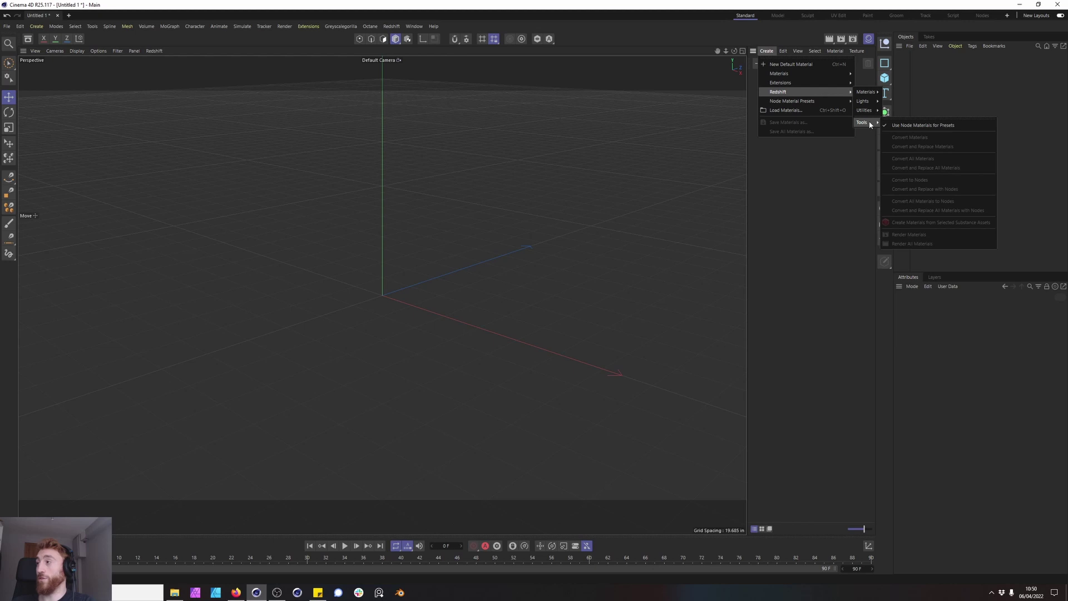
pyautogui.click(906, 126)
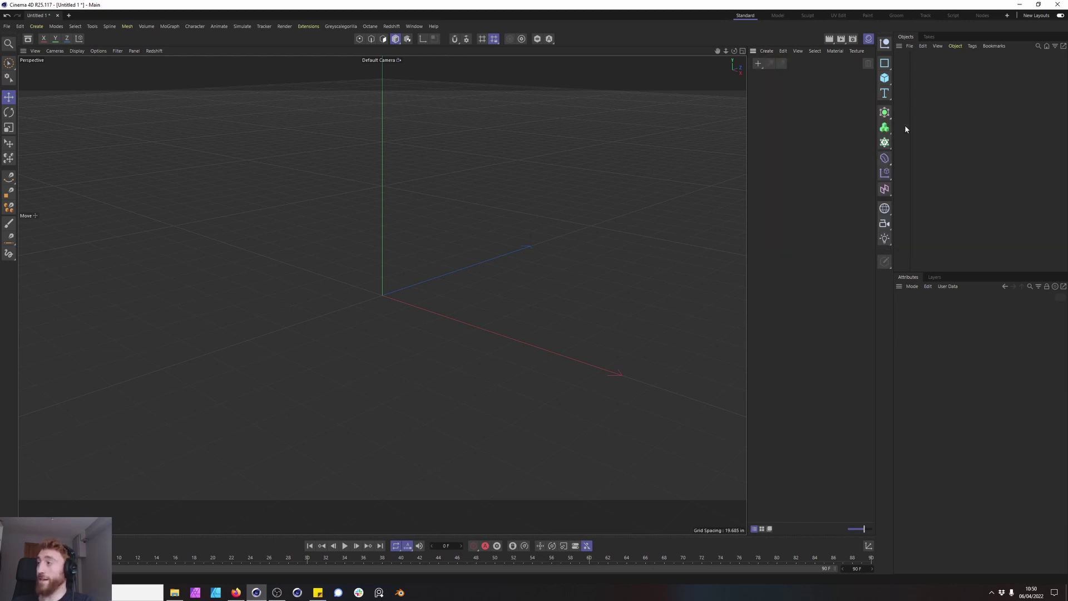
# Step: Create a new Redshift material and briefly open its Shader Graph
pyautogui.click(767, 50)
pyautogui.moveTo(829, 93)
pyautogui.moveTo(866, 92)
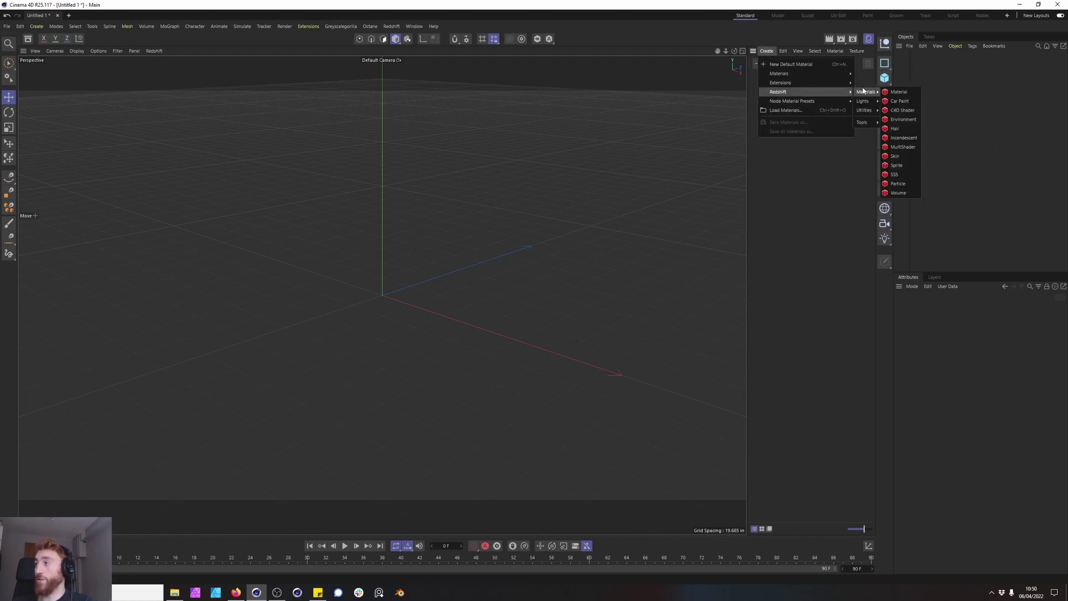
pyautogui.click(899, 92)
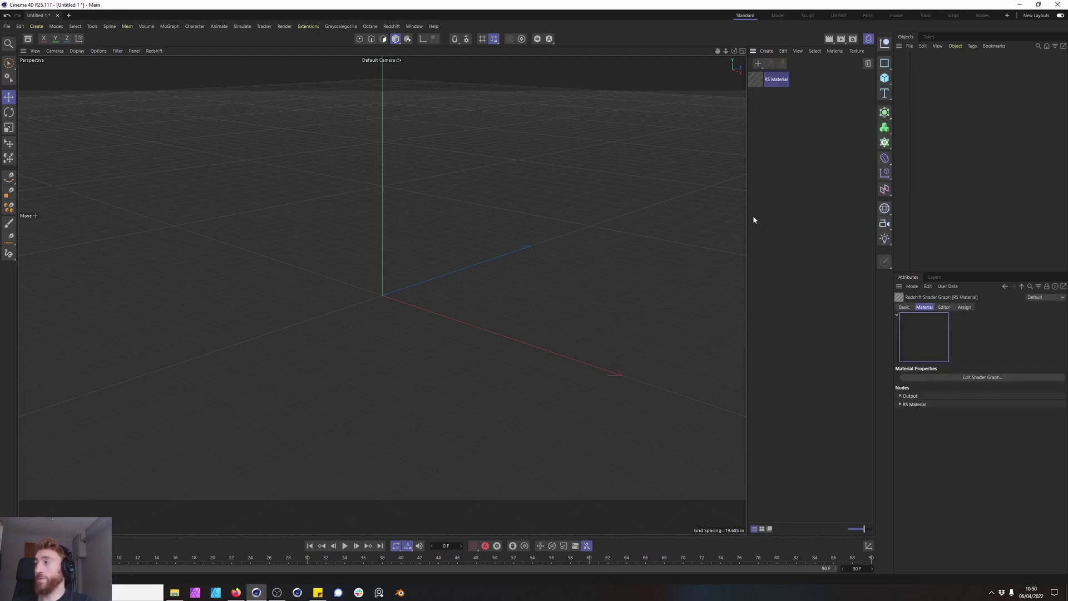
pyautogui.doubleClick(763, 81)
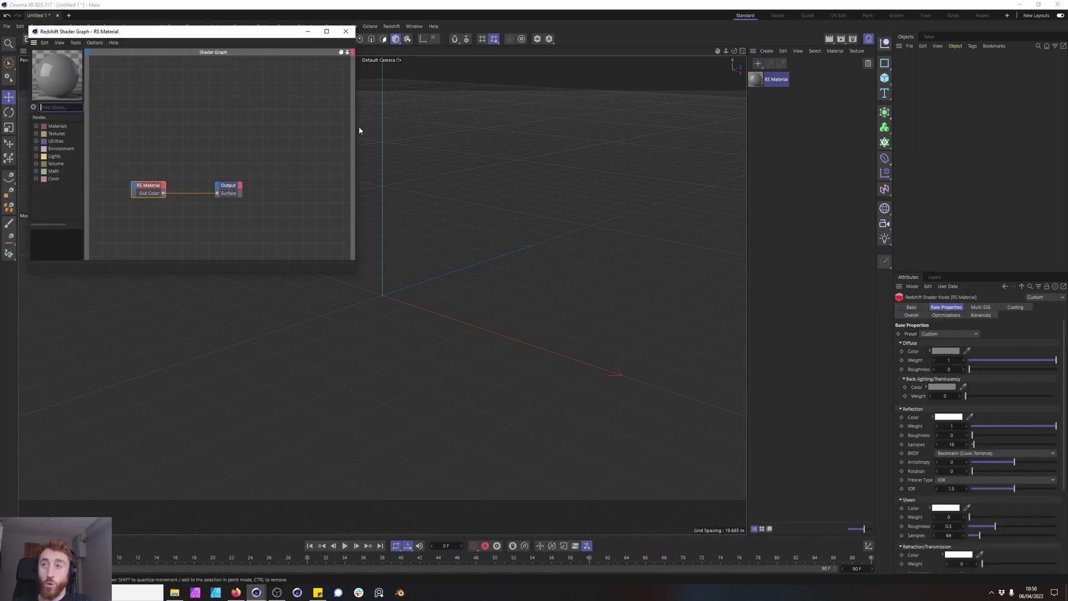
pyautogui.click(347, 31)
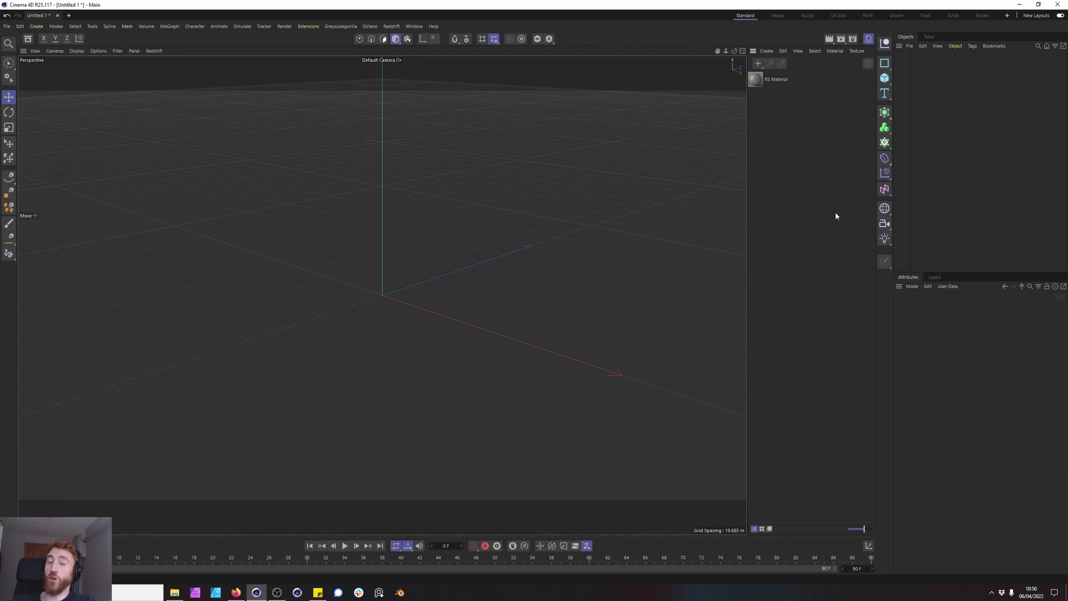
# Step: Recheck the Redshift material tools and open RS Material's Shader Graph
pyautogui.click(767, 50)
pyautogui.moveTo(790, 92)
pyautogui.moveTo(868, 125)
pyautogui.doubleClick(757, 82)
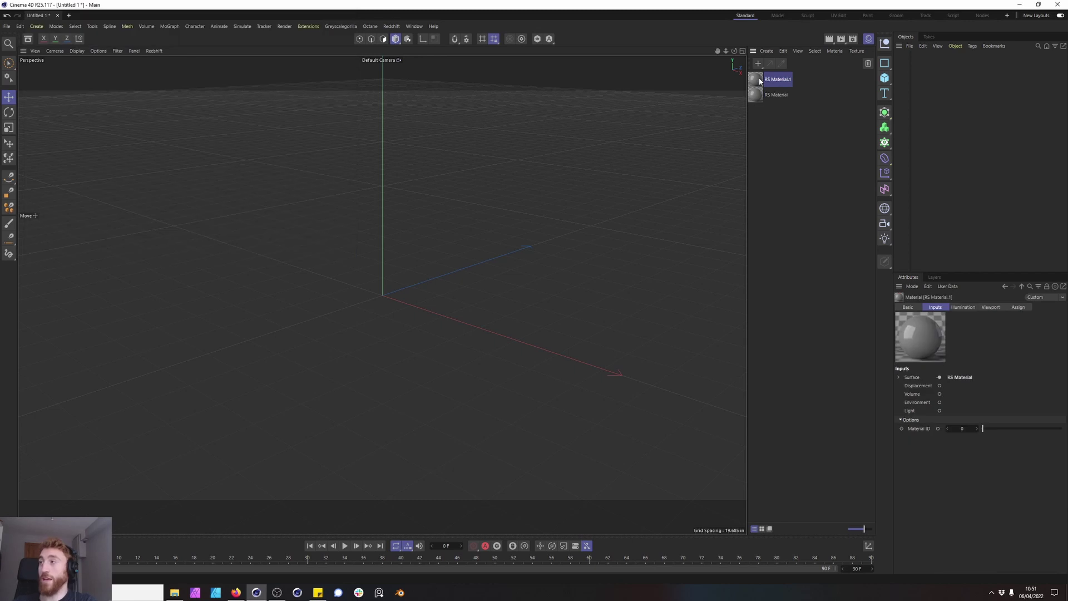
pyautogui.doubleClick(756, 80)
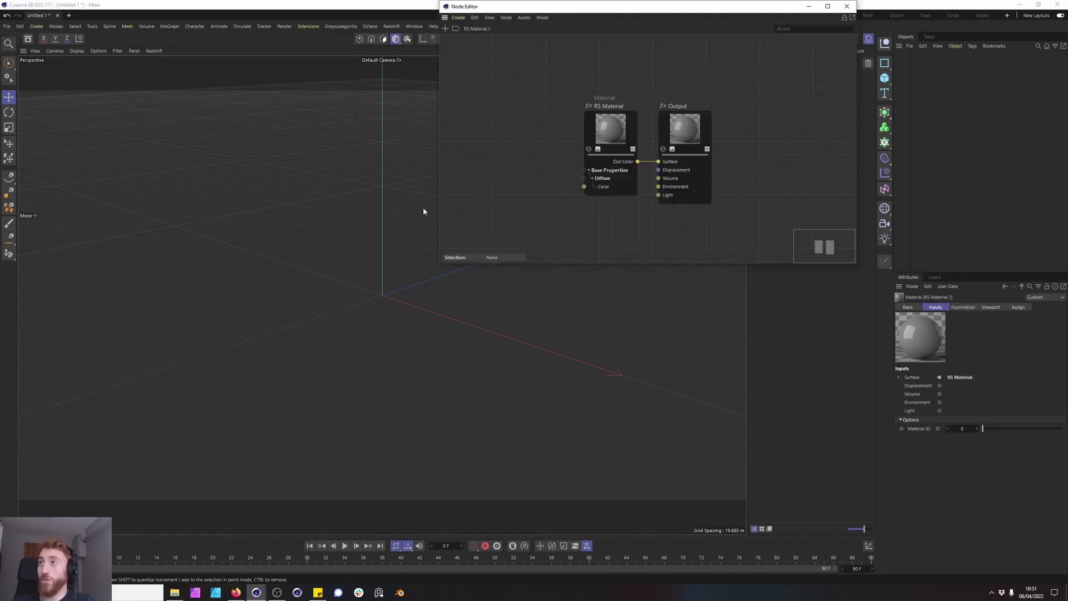
pyautogui.click(847, 6)
pyautogui.doubleClick(756, 95)
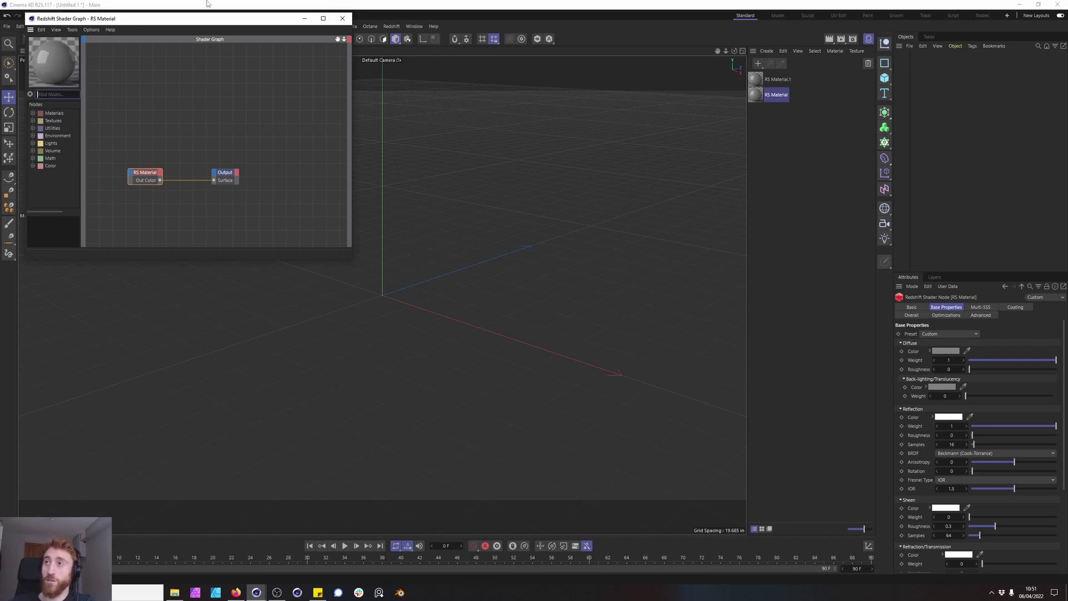
pyautogui.click(342, 18)
# Step: Replace RS Material and RS Material.1 with one new Redshift material open in the node editor
pyautogui.click(773, 83)
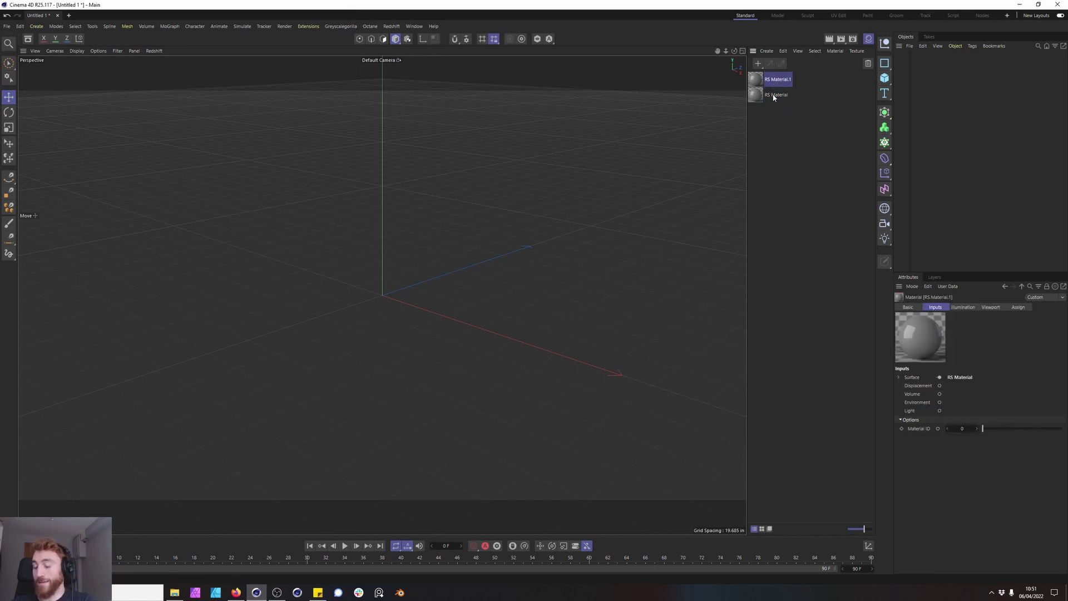
pyautogui.keyDown('shift'); pyautogui.click(775, 95); pyautogui.keyUp('shift')
pyautogui.press('Delete')
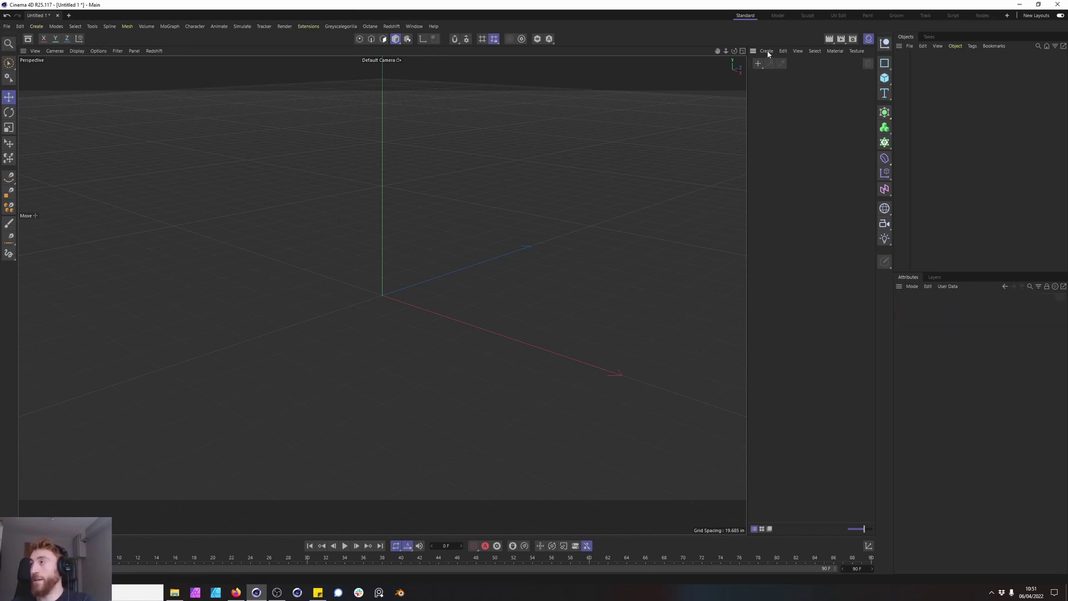
pyautogui.click(766, 50)
pyautogui.moveTo(804, 94)
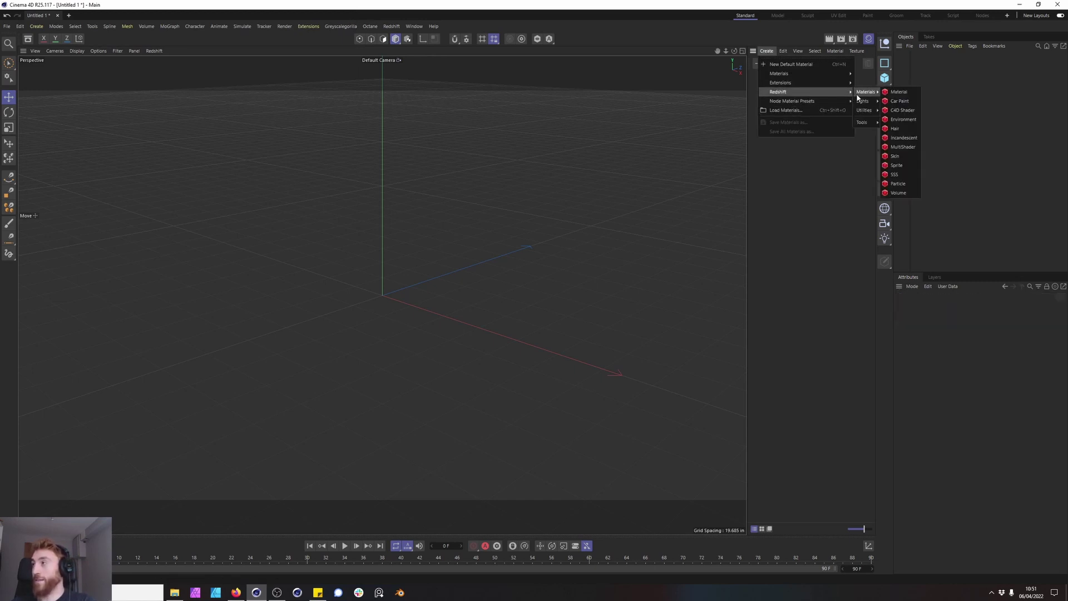
pyautogui.click(897, 95)
pyautogui.click(771, 123)
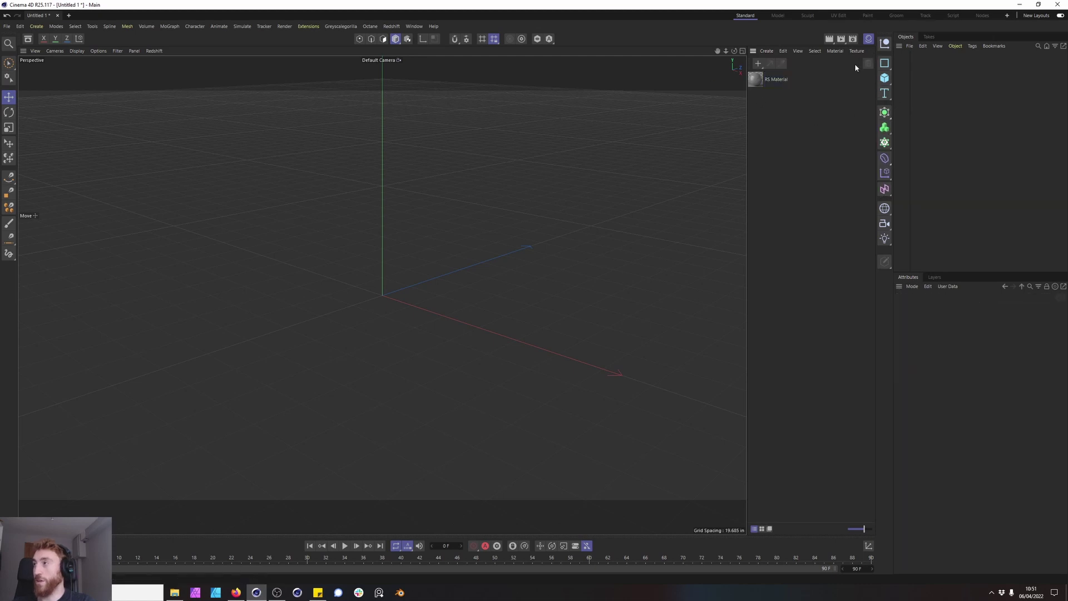
pyautogui.doubleClick(759, 80)
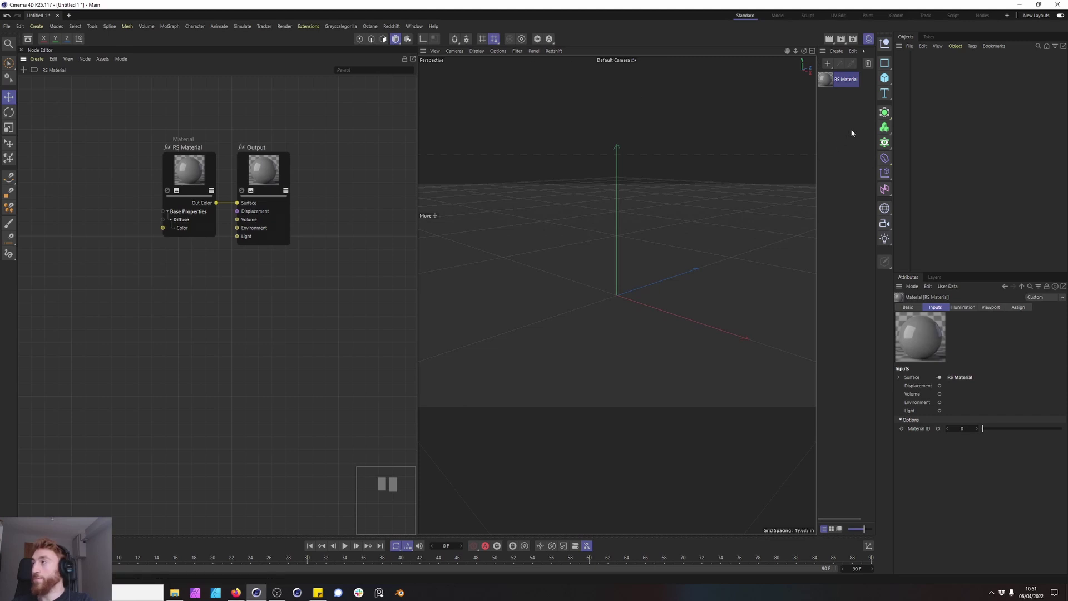
# Step: Add a Redshift Sun & Sky rig to the scene and begin renaming the material
pyautogui.click(391, 26)
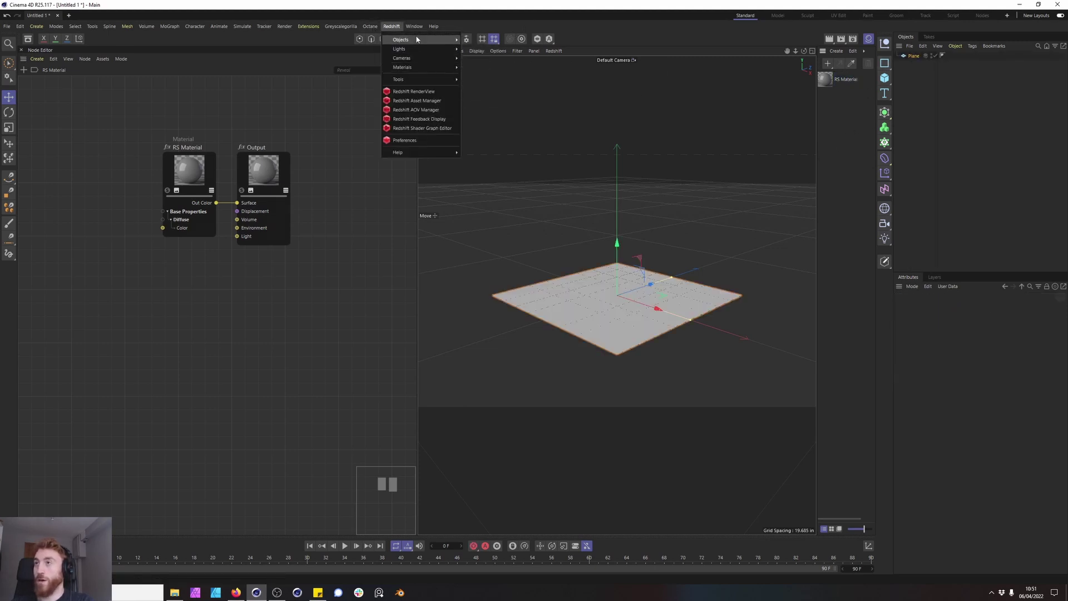
pyautogui.moveTo(428, 39)
pyautogui.click(513, 71)
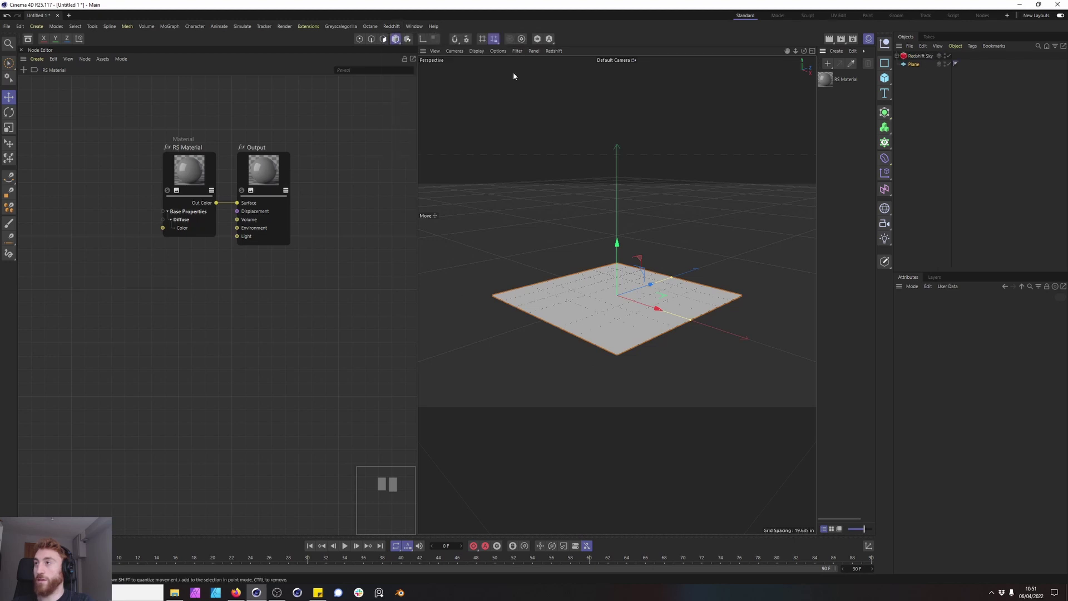
pyautogui.doubleClick(846, 80)
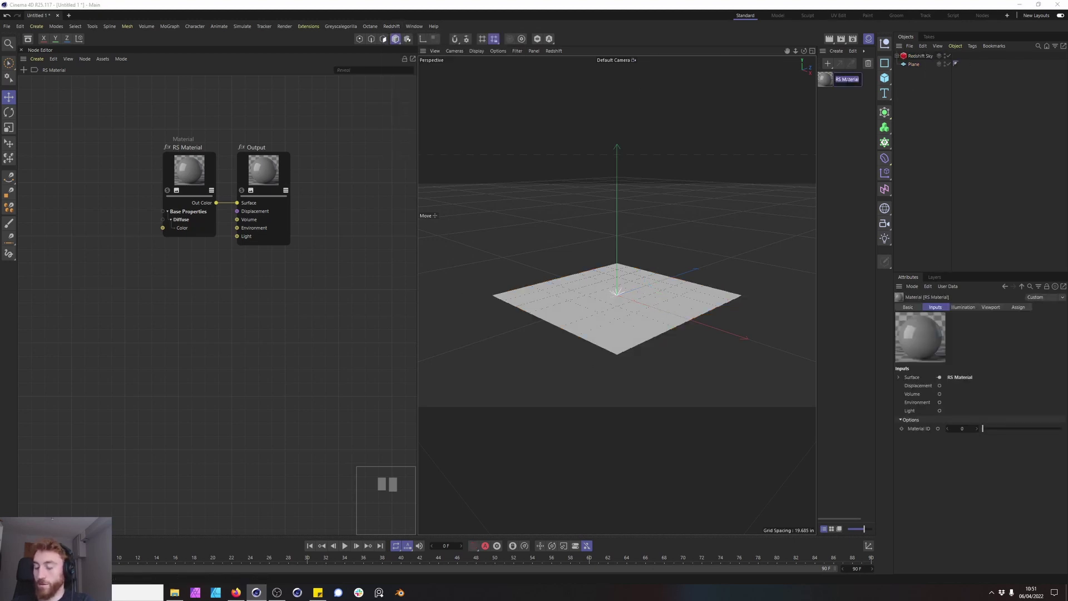
# Step: Name the material Texturemap and wire the Albedo texture node into its Diffuse Color
pyautogui.write('Texturemap')
pyautogui.press('Return')
pyautogui.hotkey('alt', 'Tab')
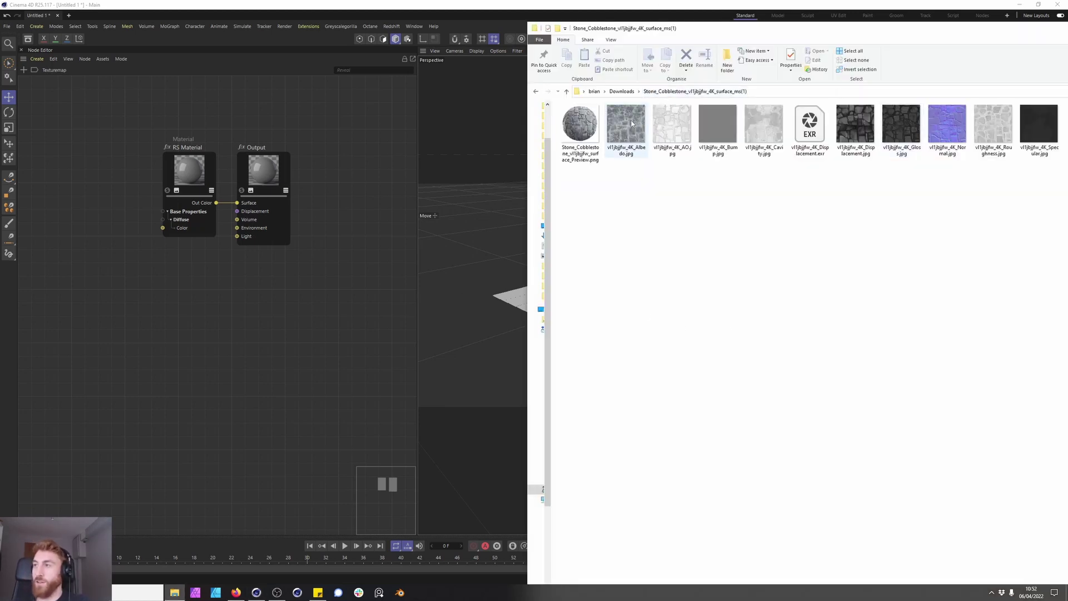
pyautogui.moveTo(631, 120); pyautogui.dragTo(58, 153)
pyautogui.click(158, 295)
pyautogui.moveTo(85, 186); pyautogui.dragTo(170, 229)
pyautogui.moveTo(44, 145); pyautogui.dragTo(52, 194)
pyautogui.click(84, 139)
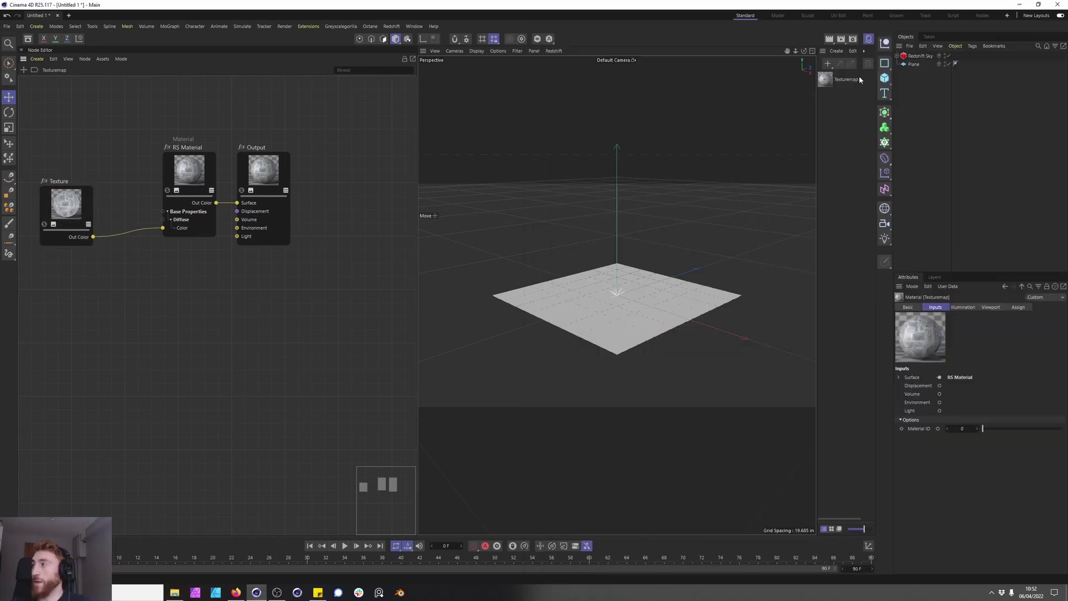
# Step: Apply Texturemap to the Plane and start the Redshift IPR preview in the viewport
pyautogui.moveTo(861, 80); pyautogui.dragTo(924, 64)
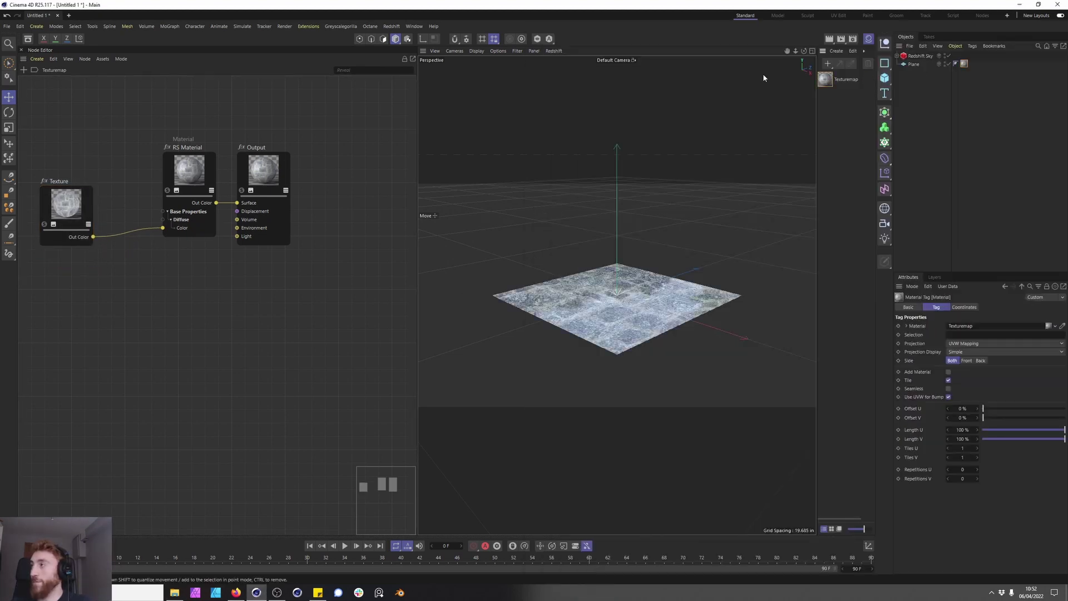
pyautogui.click(553, 51)
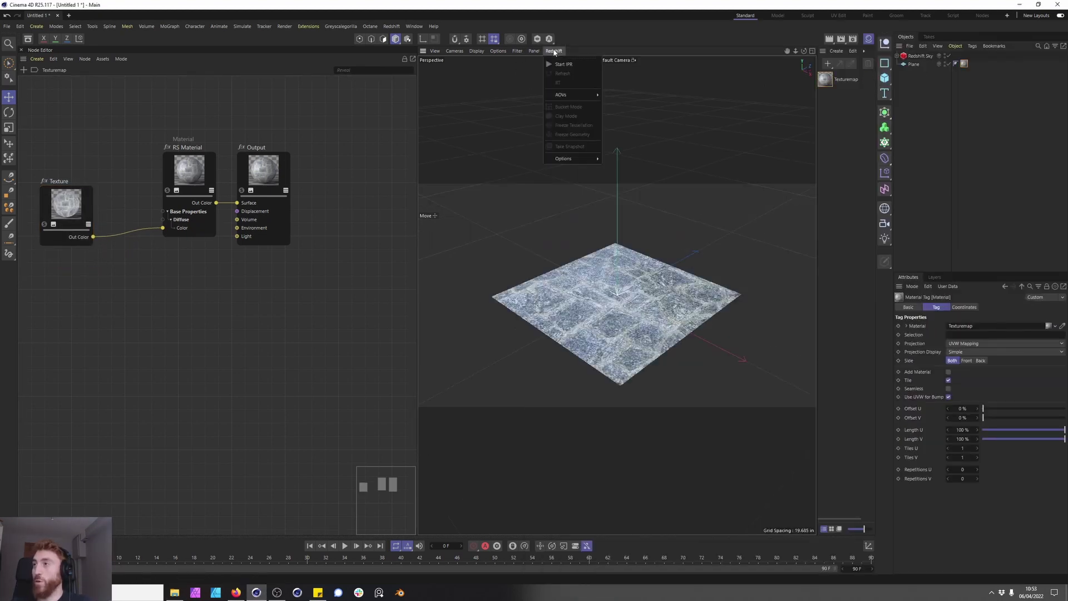
pyautogui.click(566, 66)
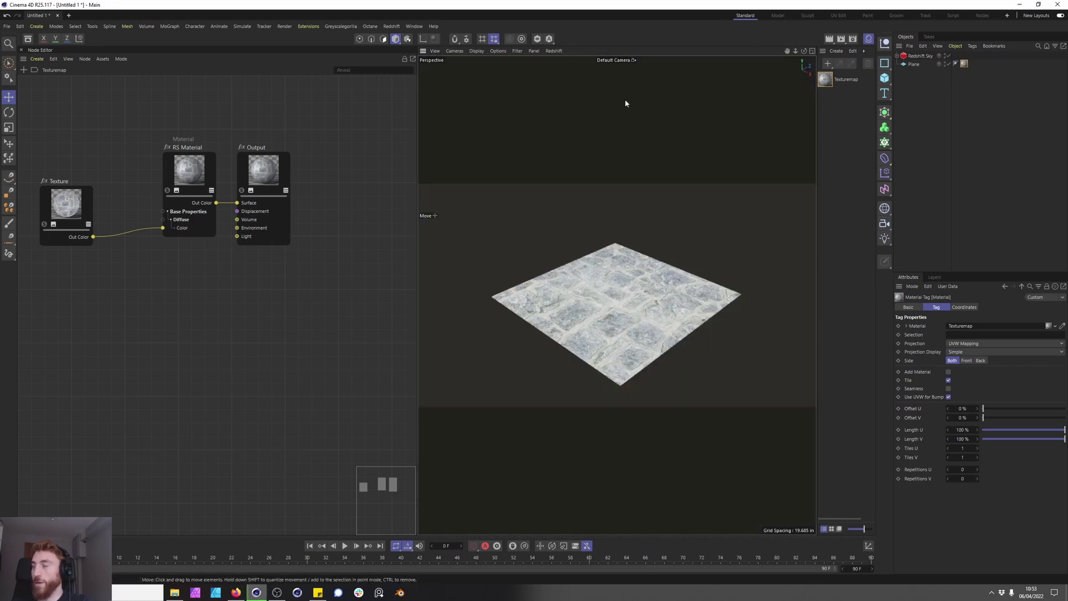
# Step: Turn off Safe Frames in the viewport settings
pyautogui.hotkey('shift', 'v')
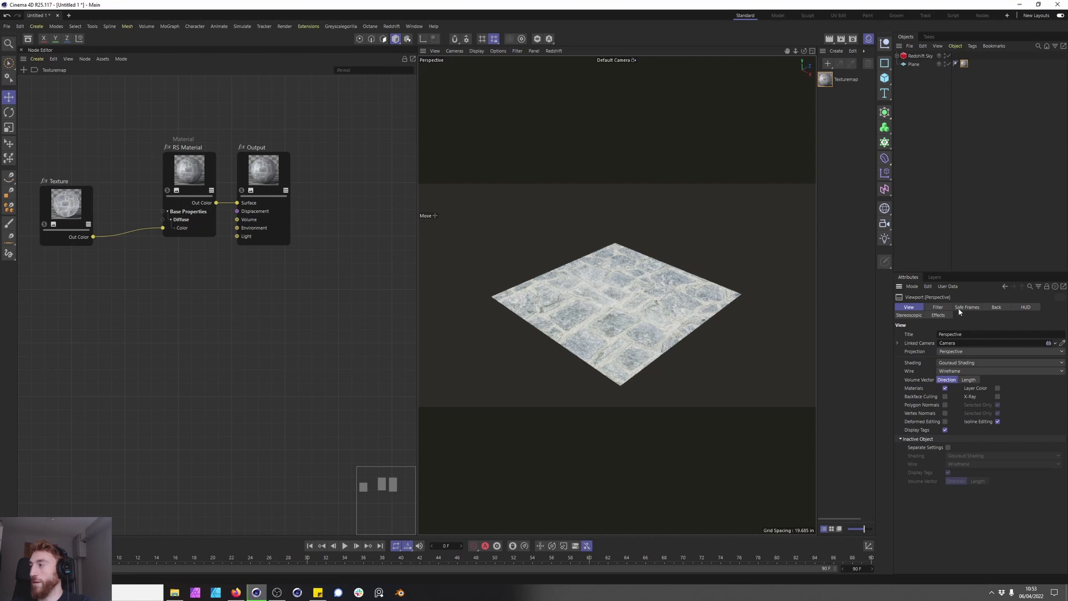
pyautogui.click(968, 307)
pyautogui.click(934, 334)
pyautogui.keyDown('alt'); pyautogui.moveTo(635, 265); pyautogui.dragTo(596, 259); pyautogui.keyUp('alt')
# Step: Bring the Normal map image into the node editor as a new Texture node
pyautogui.hotkey('alt', 'Tab')
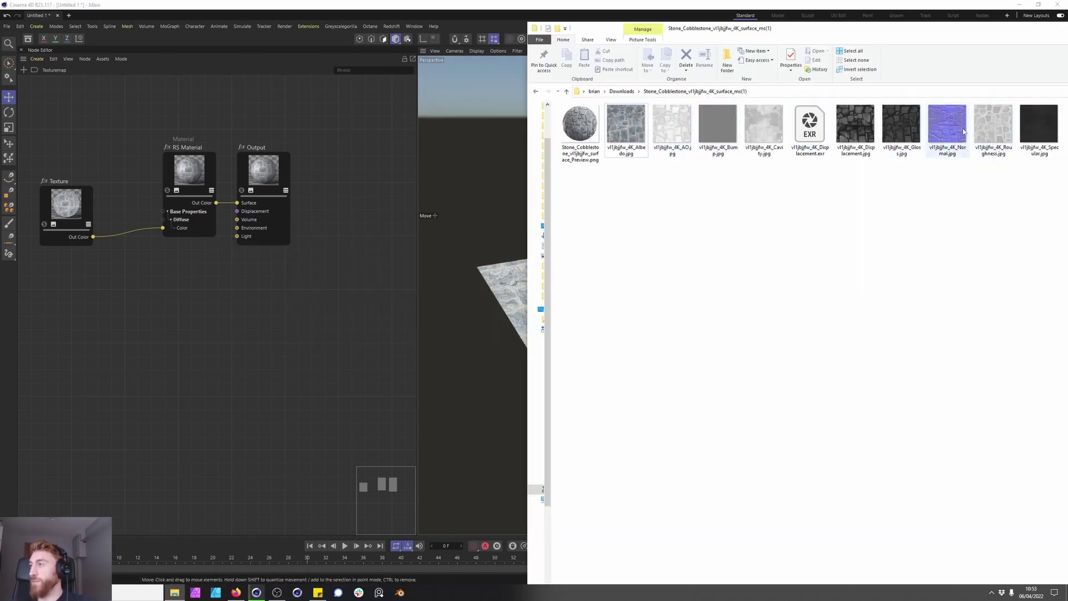
pyautogui.moveTo(947, 127); pyautogui.dragTo(110, 340)
pyautogui.moveTo(131, 315); pyautogui.dragTo(264, 288, button='middle')
pyautogui.moveTo(260, 340); pyautogui.dragTo(186, 295)
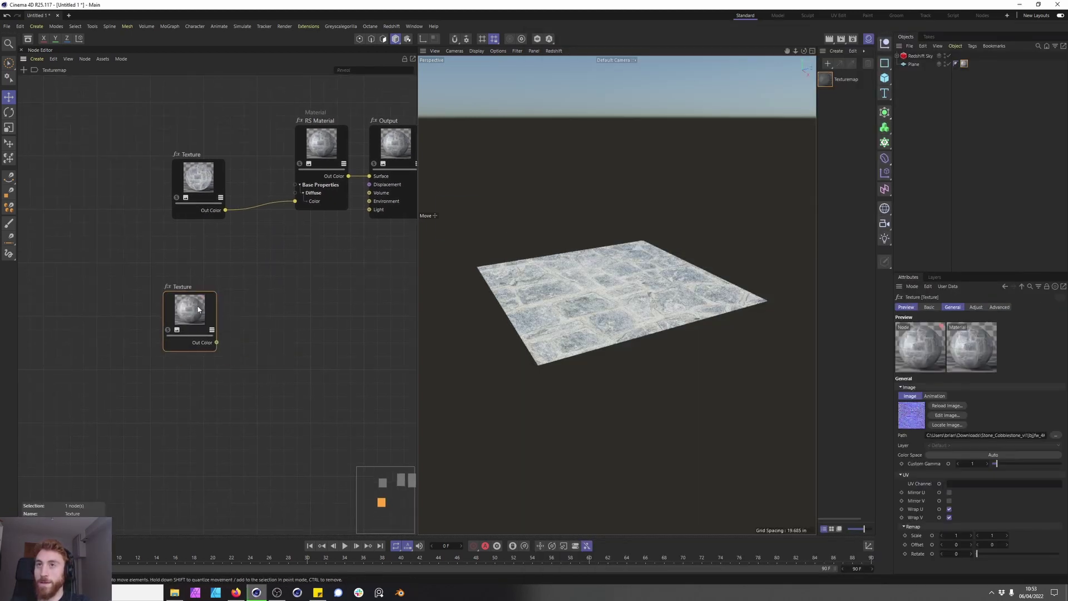
# Step: Add a Bump Map node fed by the Normal texture and wired into RS Material's Bump Map
pyautogui.click(24, 69)
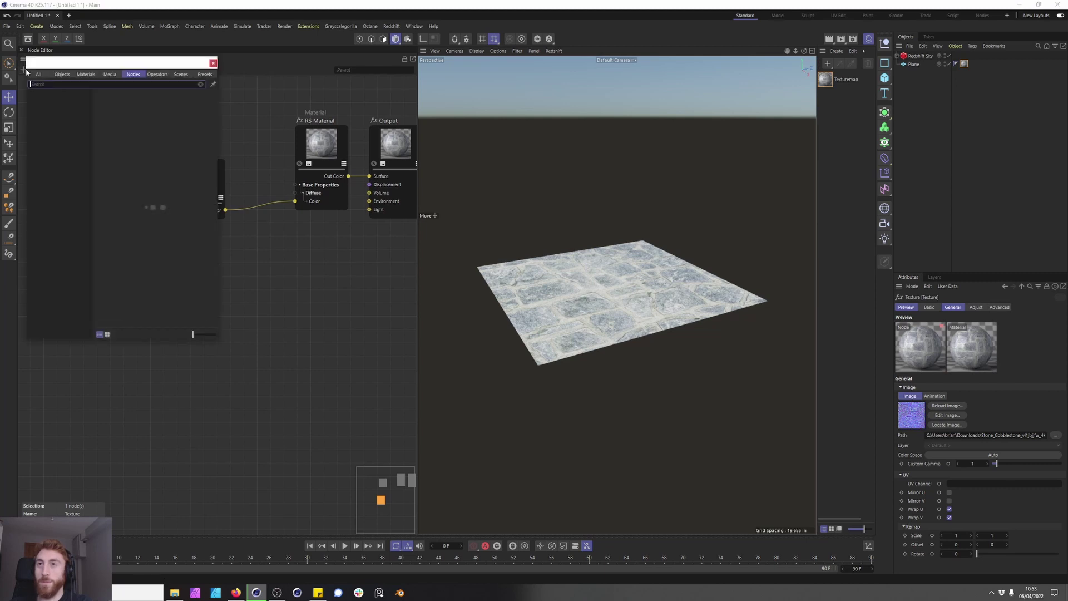
pyautogui.write('bump')
pyautogui.press('Return')
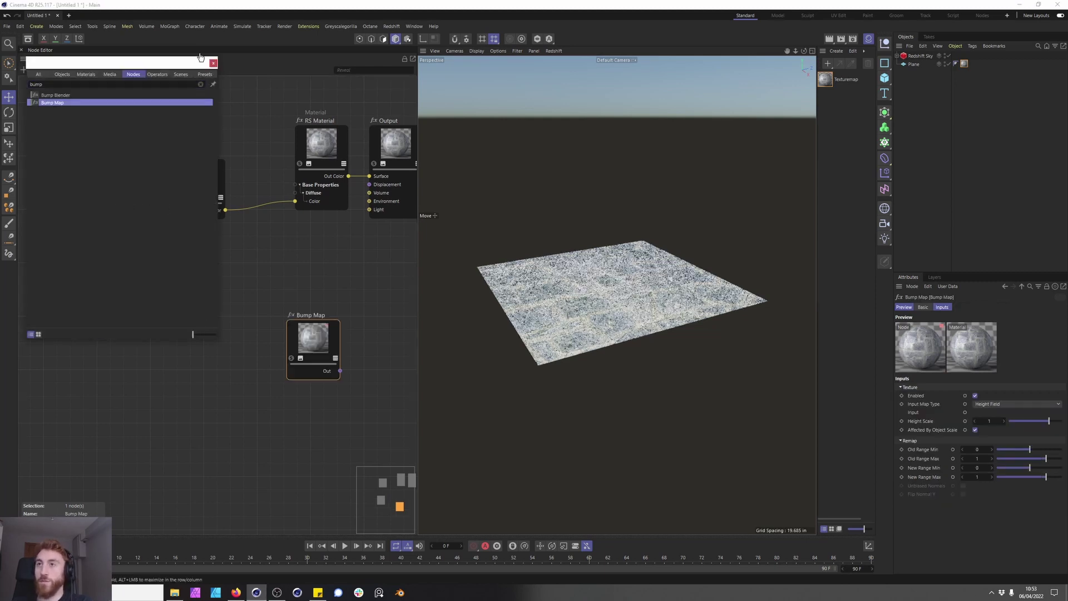
pyautogui.moveTo(212, 327); pyautogui.dragTo(299, 178)
pyautogui.click(335, 389)
pyautogui.moveTo(331, 313)
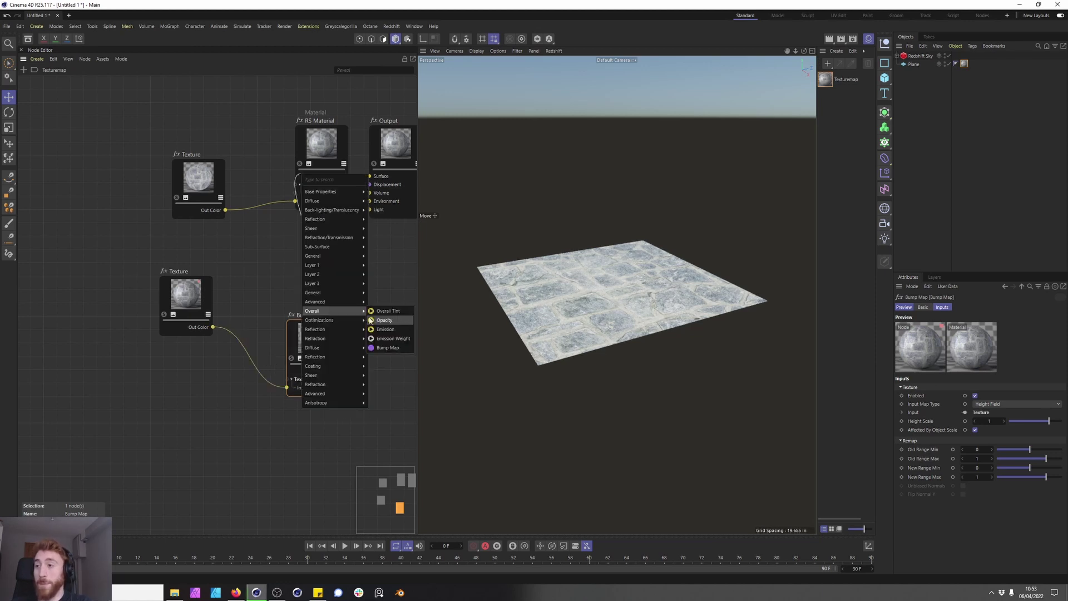
pyautogui.click(388, 348)
pyautogui.moveTo(311, 342); pyautogui.dragTo(248, 303)
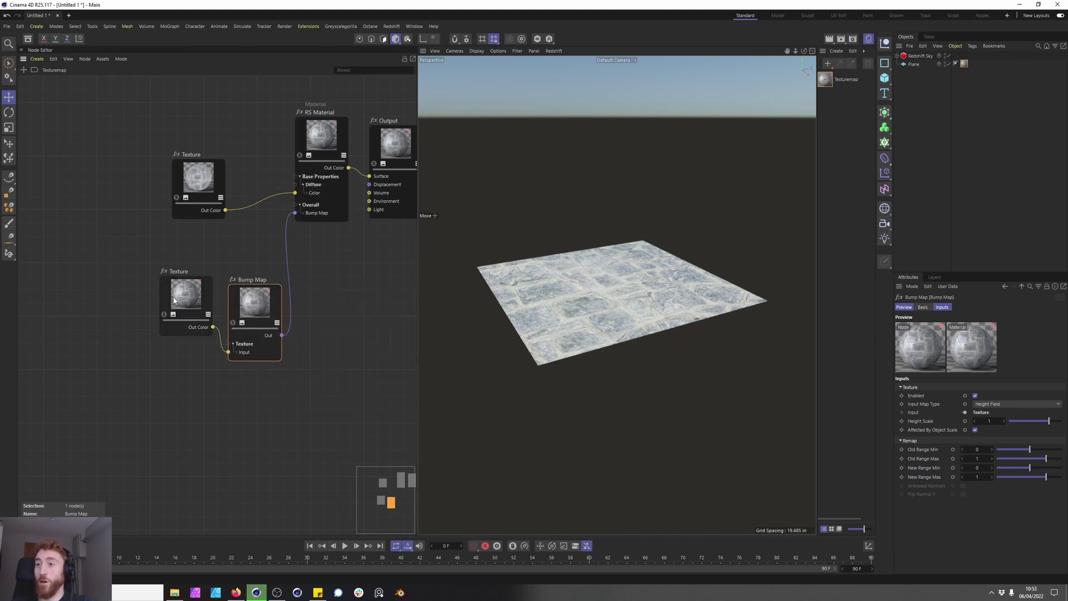
pyautogui.moveTo(184, 301); pyautogui.dragTo(95, 281)
pyautogui.moveTo(231, 301); pyautogui.dragTo(190, 277)
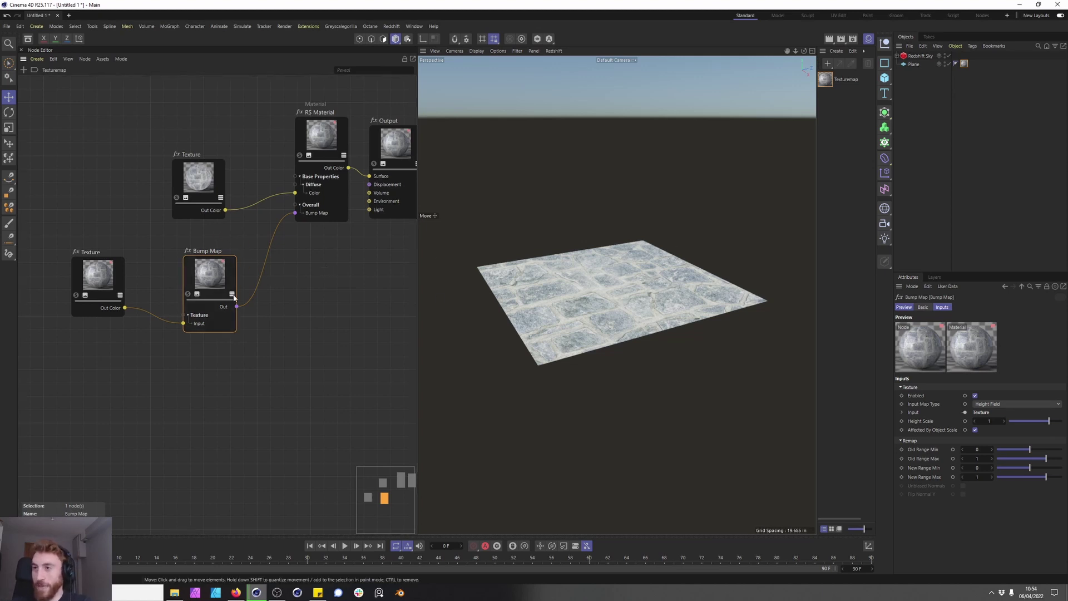
# Step: Set the Bump Map's input map type to Tangent-Space Normal
pyautogui.click(1008, 406)
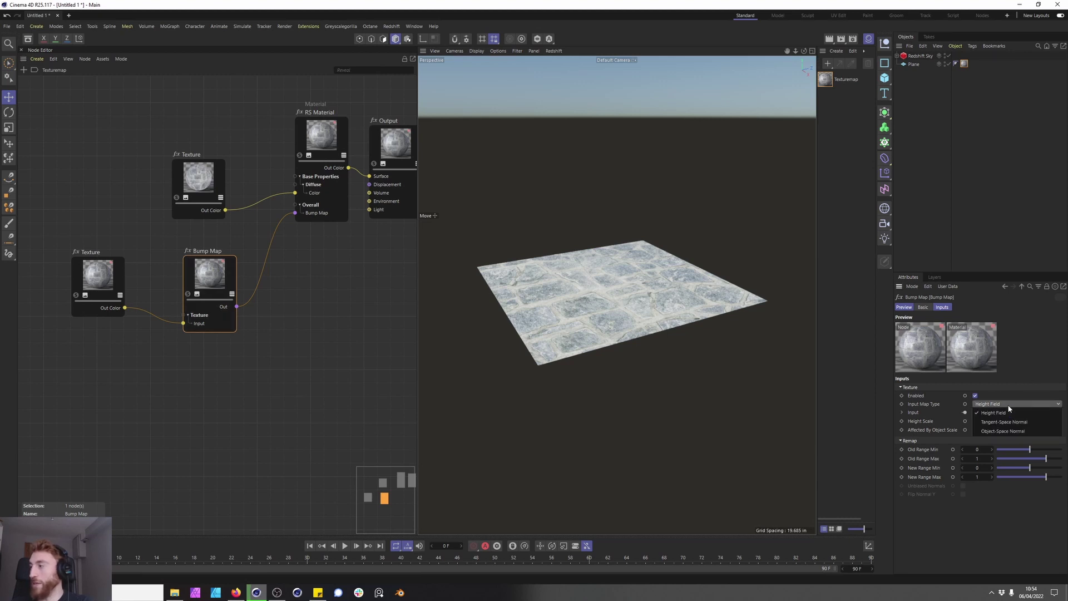
pyautogui.click(1021, 425)
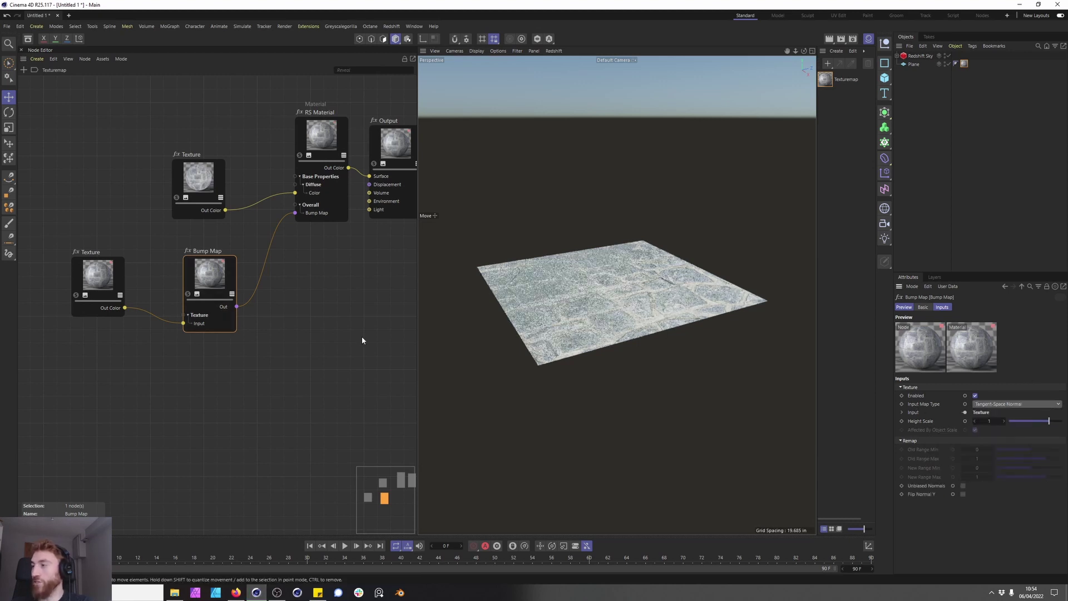
pyautogui.scroll(2, 579, 250)
pyautogui.moveTo(577, 238)
pyautogui.keyDown('alt'); pyautogui.mouseDown()
pyautogui.moveTo(674, 275)
pyautogui.moveTo(661, 261)
pyautogui.moveTo(558, 246)
pyautogui.moveTo(597, 284)
pyautogui.moveTo(642, 254)
pyautogui.moveTo(562, 249)
pyautogui.mouseUp(); pyautogui.keyUp('alt')
# Step: Preview the Displacement image from the cobblestone texture folder, then return to Cinema 4D
pyautogui.click(374, 326)
pyautogui.hotkey('alt', 'Tab')
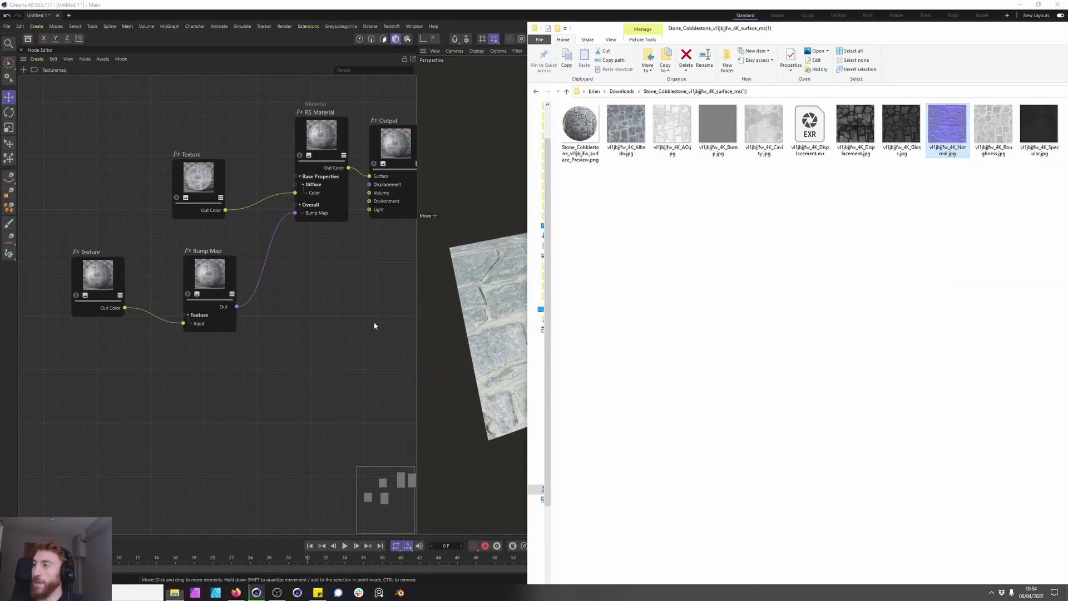
pyautogui.click(868, 123)
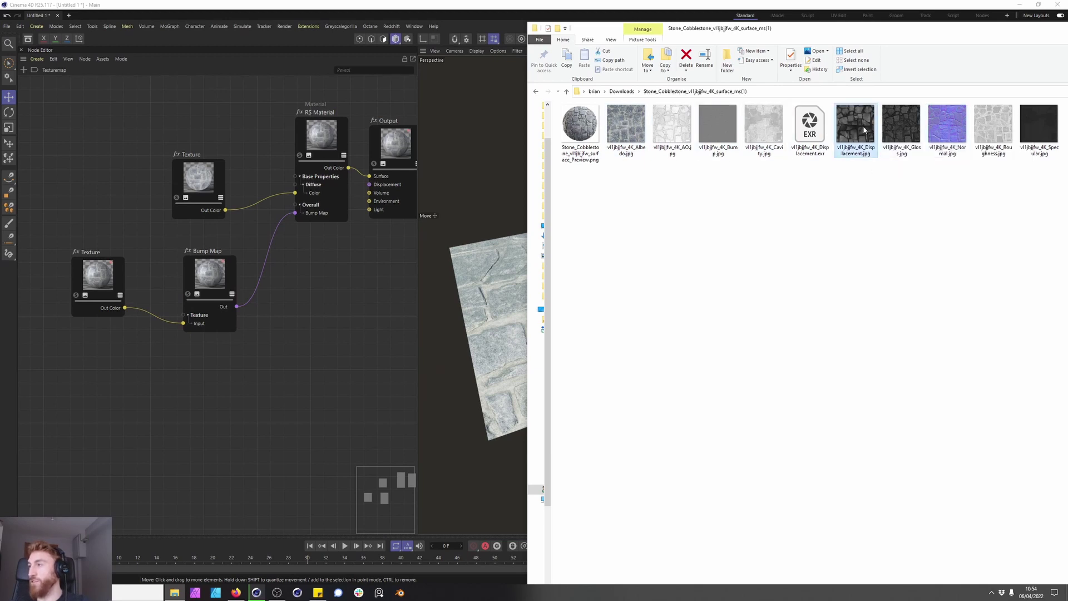
pyautogui.doubleClick(863, 126)
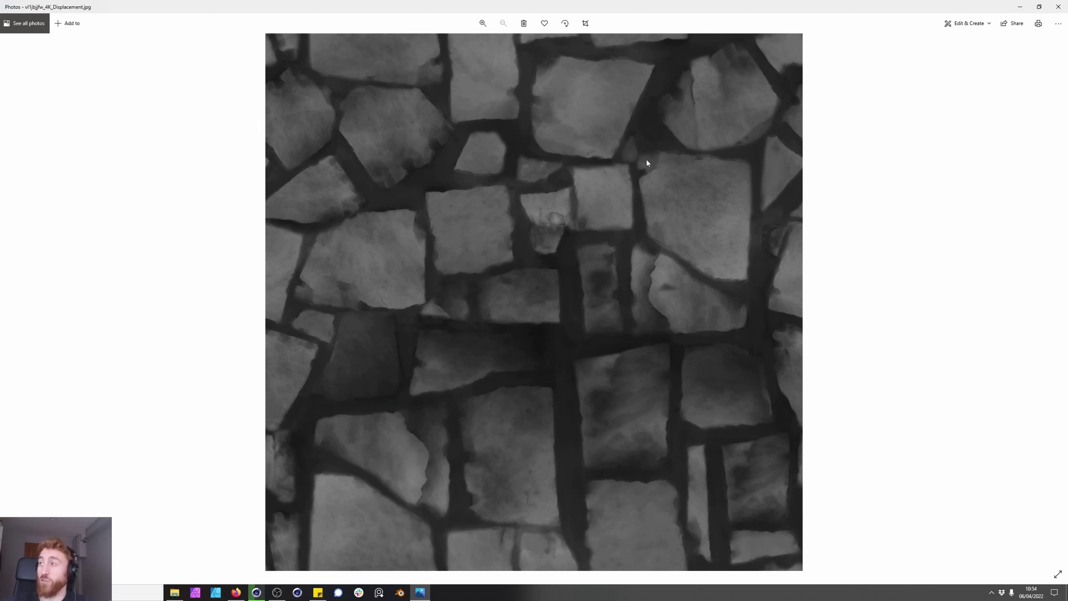
pyautogui.click(1059, 7)
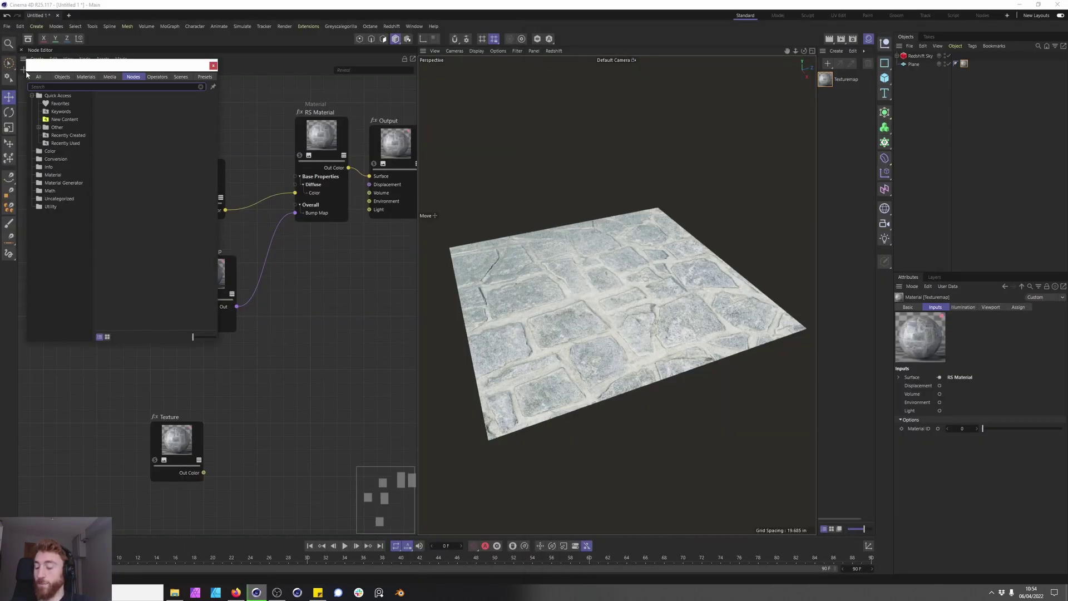
# Step: Wire the displacement texture through a Displacement node's TexMap into the Output's Displacement input, tidying the nodes
pyautogui.write('disp')
pyautogui.doubleClick(55, 106)
pyautogui.moveTo(203, 472); pyautogui.dragTo(369, 186)
pyautogui.moveTo(289, 443)
pyautogui.click(331, 432)
pyautogui.moveTo(373, 276); pyautogui.dragTo(305, 286, button='middle')
pyautogui.moveTo(122, 443); pyautogui.dragTo(84, 401)
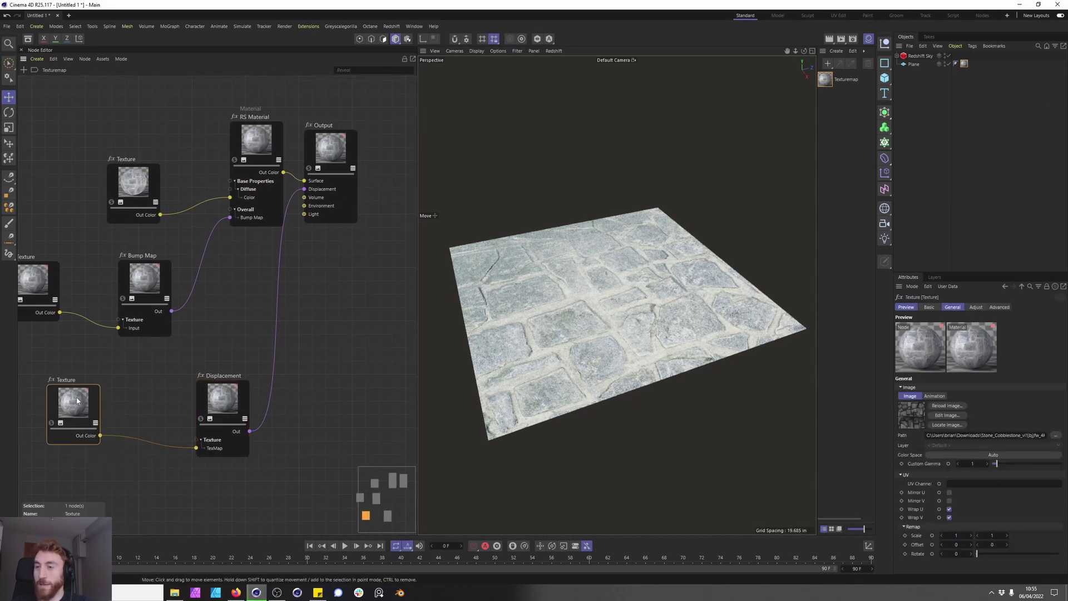
pyautogui.moveTo(223, 398); pyautogui.dragTo(192, 391)
pyautogui.click(914, 64)
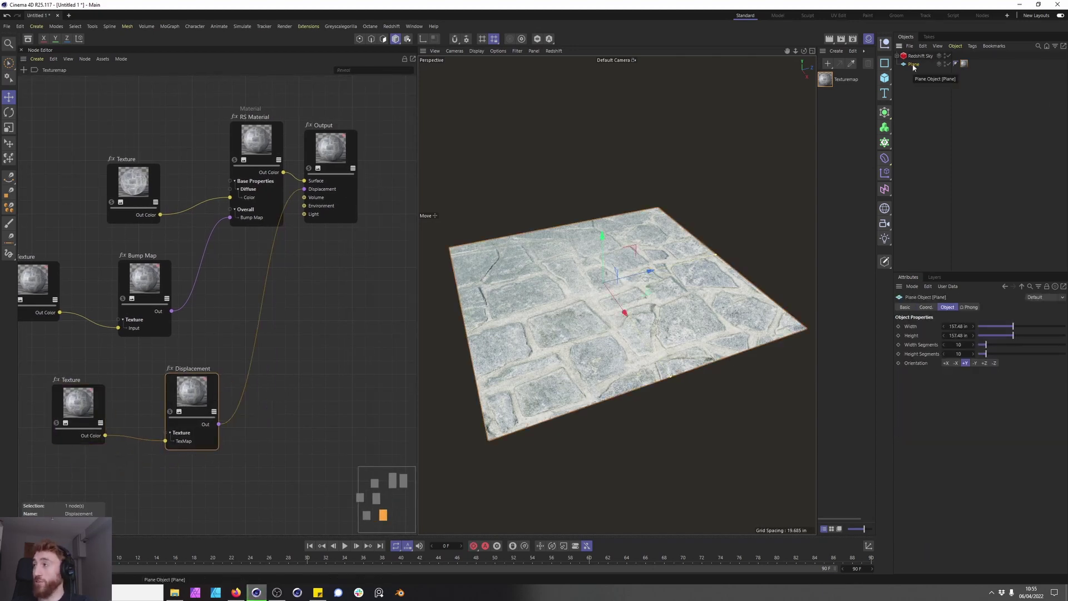
# Step: Add a Redshift Object tag to the Plane with Tessellation and Displacement enabled
pyautogui.rightClick(914, 65)
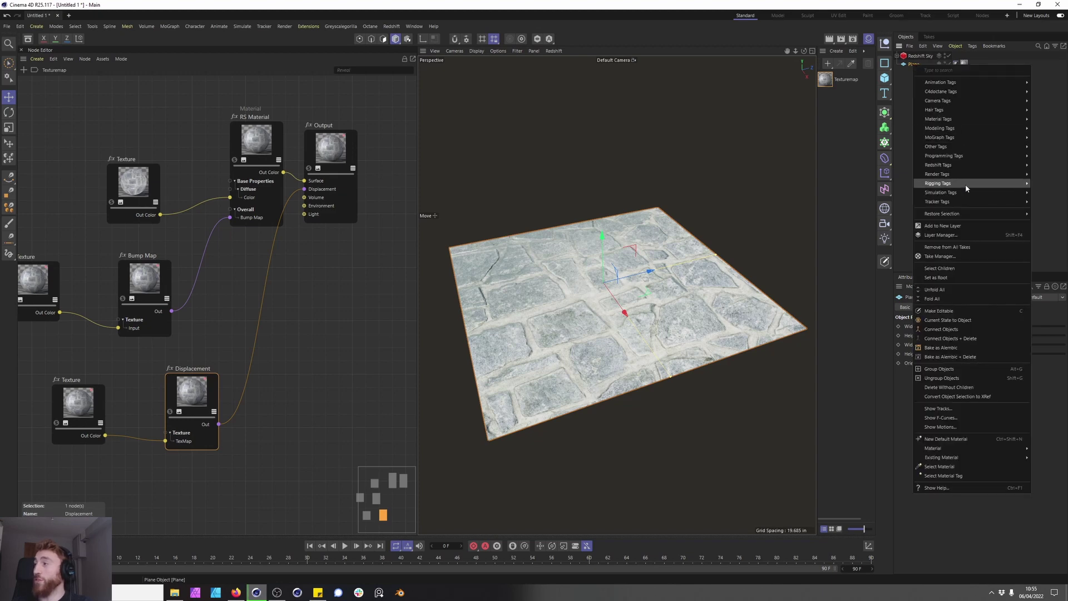
pyautogui.click(893, 174)
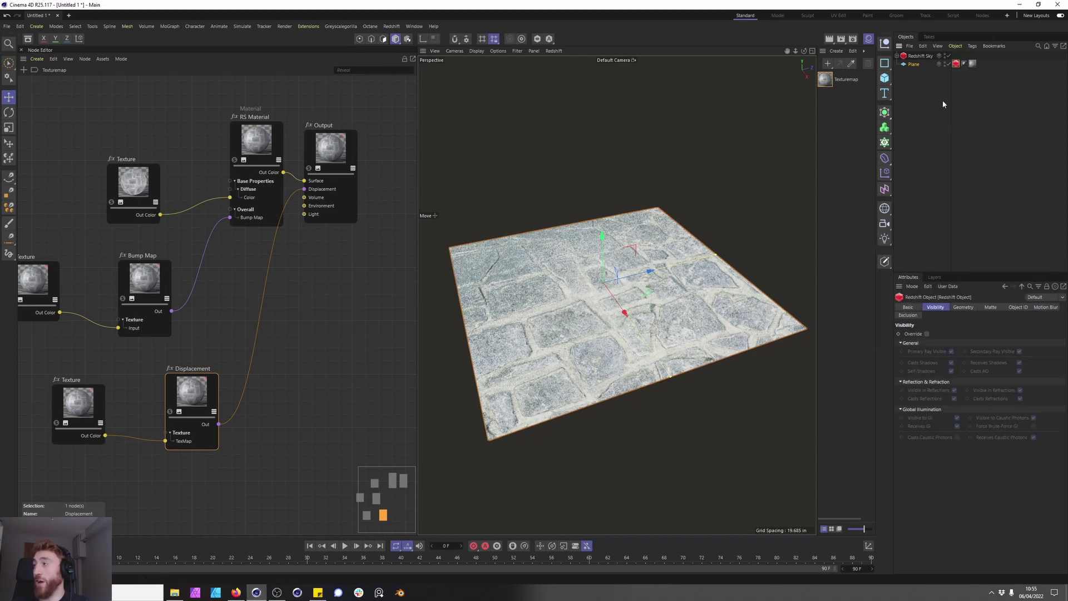
pyautogui.click(965, 307)
pyautogui.click(981, 352)
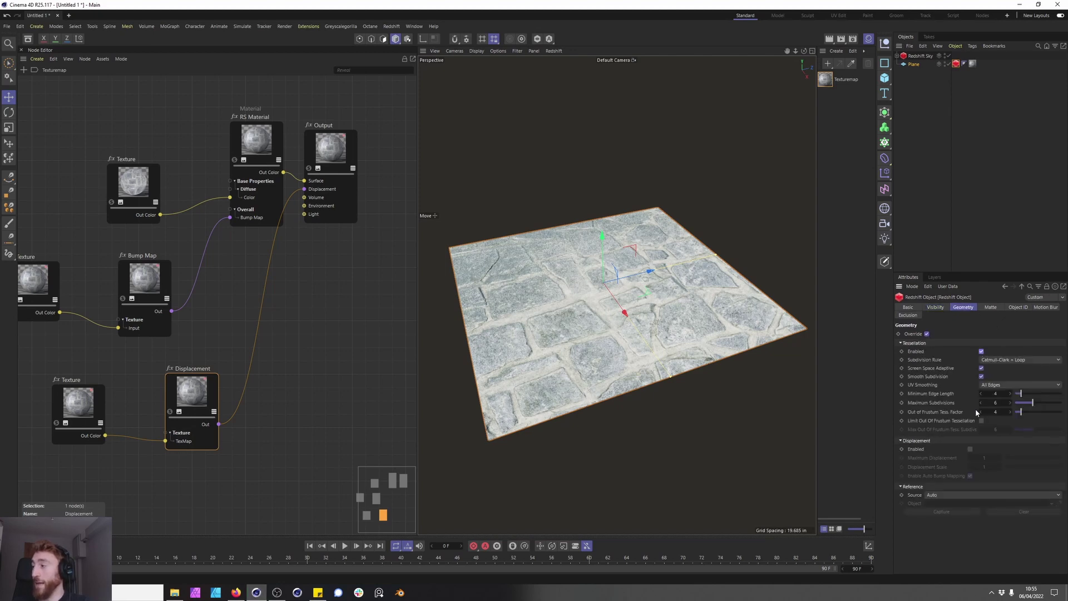
pyautogui.click(969, 449)
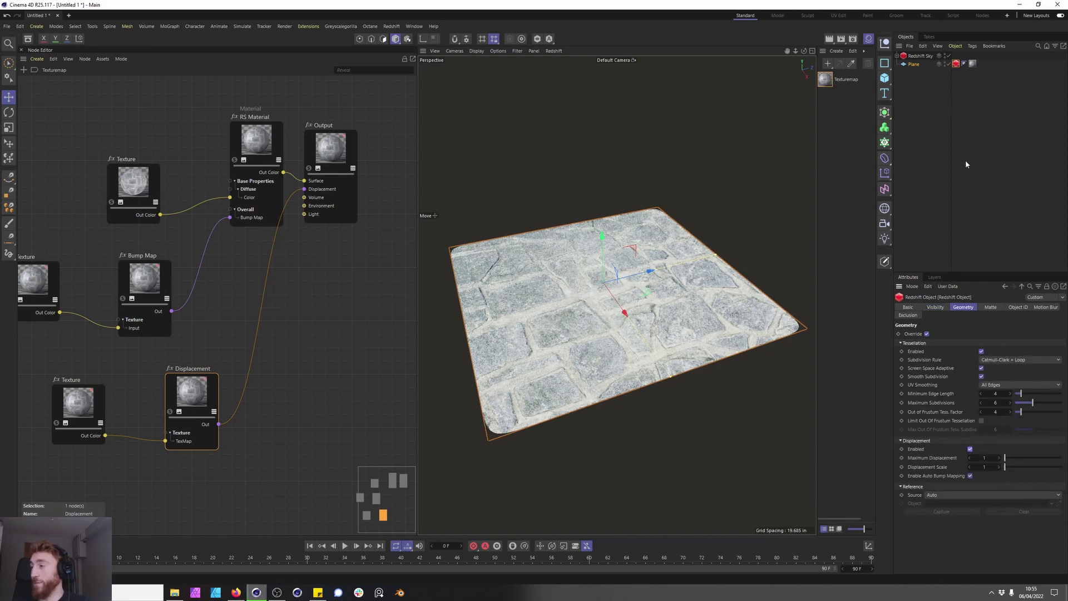
pyautogui.scroll(2, 590, 297)
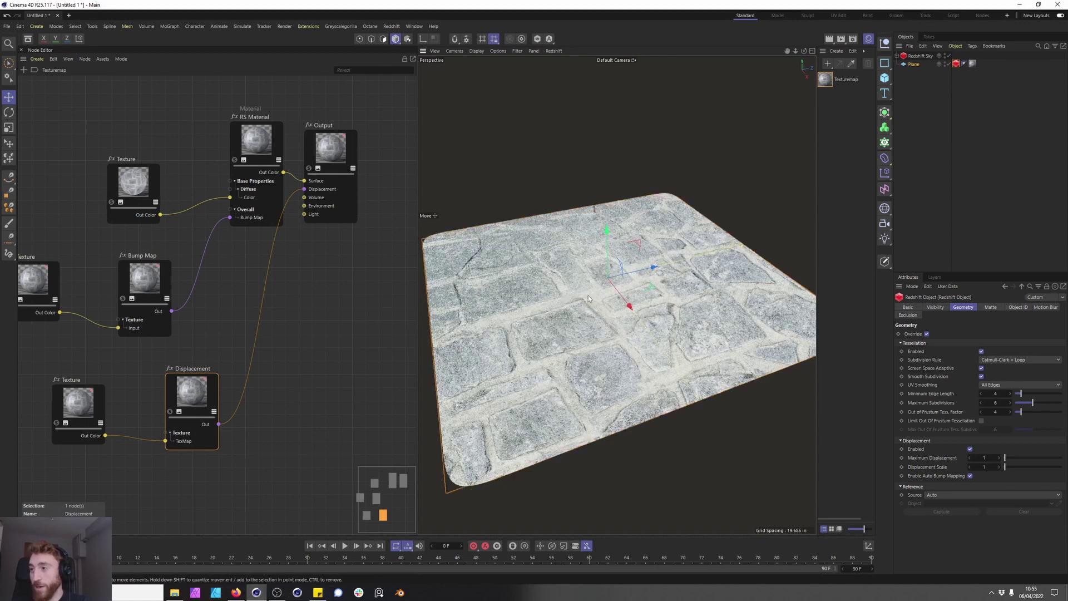
pyautogui.keyDown('alt'); pyautogui.moveTo(589, 296); pyautogui.dragTo(627, 364); pyautogui.keyUp('alt')
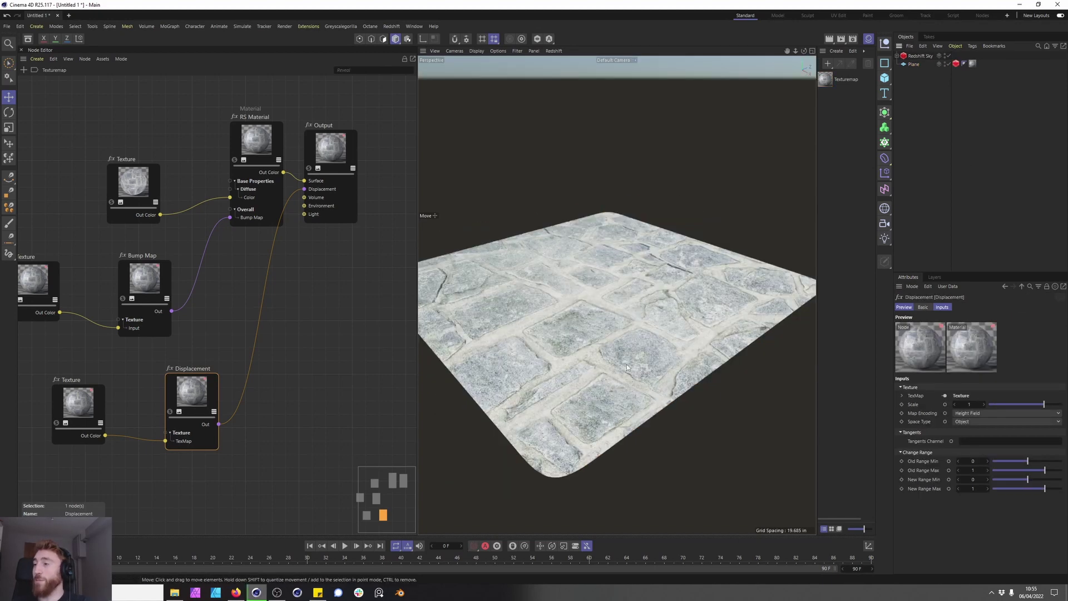
pyautogui.click(957, 64)
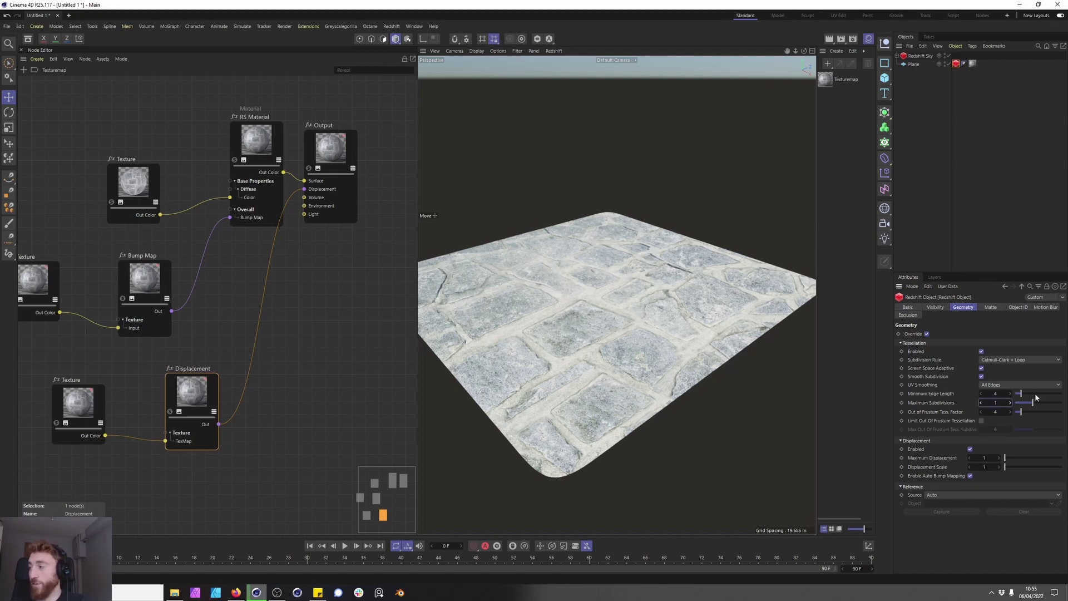
# Step: Start the Redshift IPR in the viewport and orbit around the displaced cobblestone plane
pyautogui.click(559, 51)
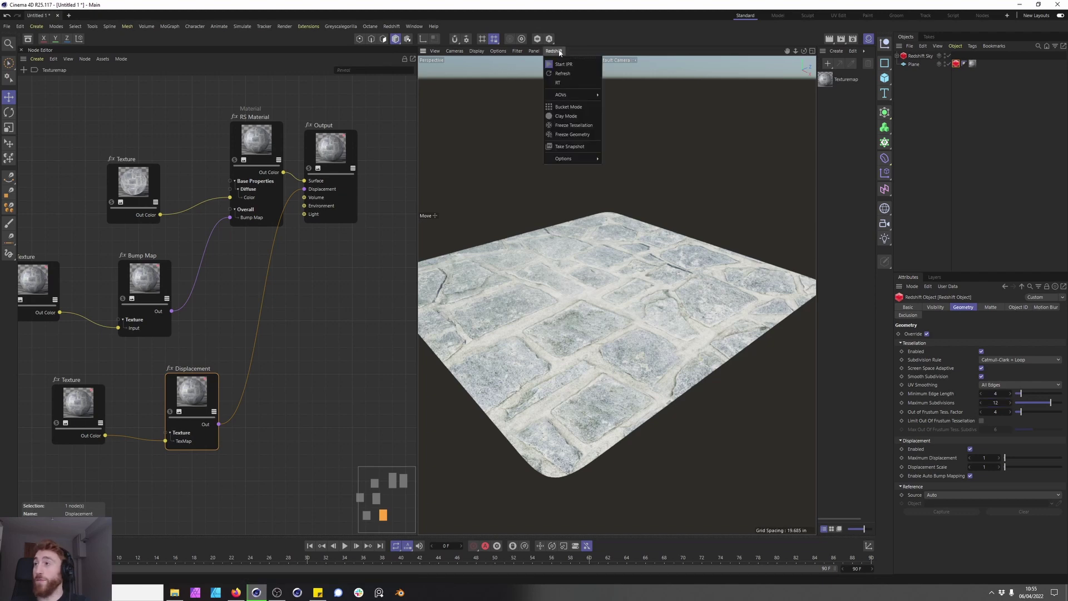
pyautogui.click(577, 125)
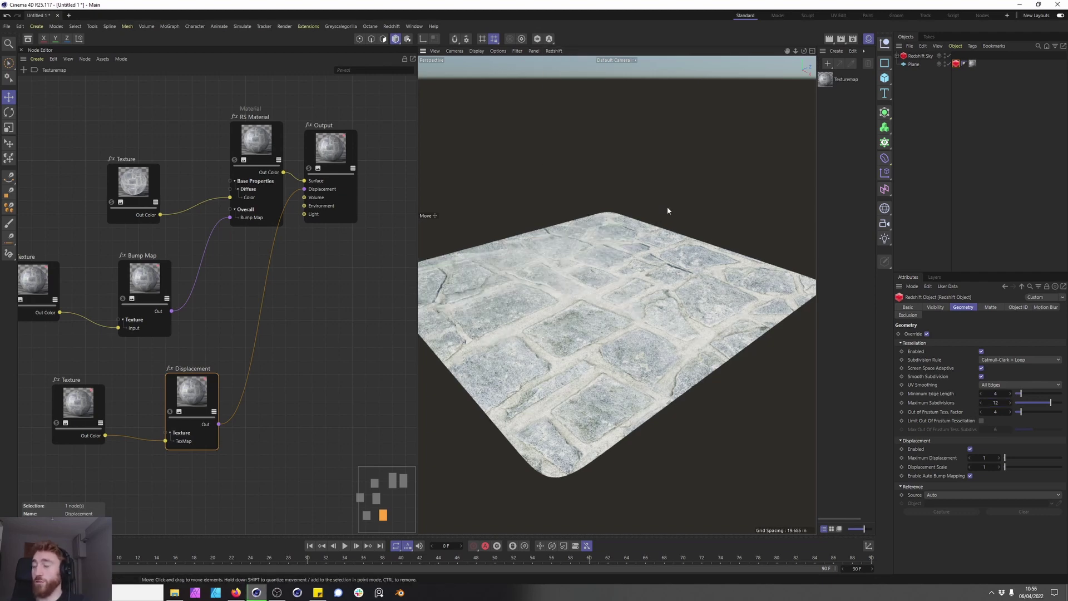
pyautogui.keyDown('alt'); pyautogui.moveTo(667, 210); pyautogui.dragTo(673, 262); pyautogui.keyUp('alt')
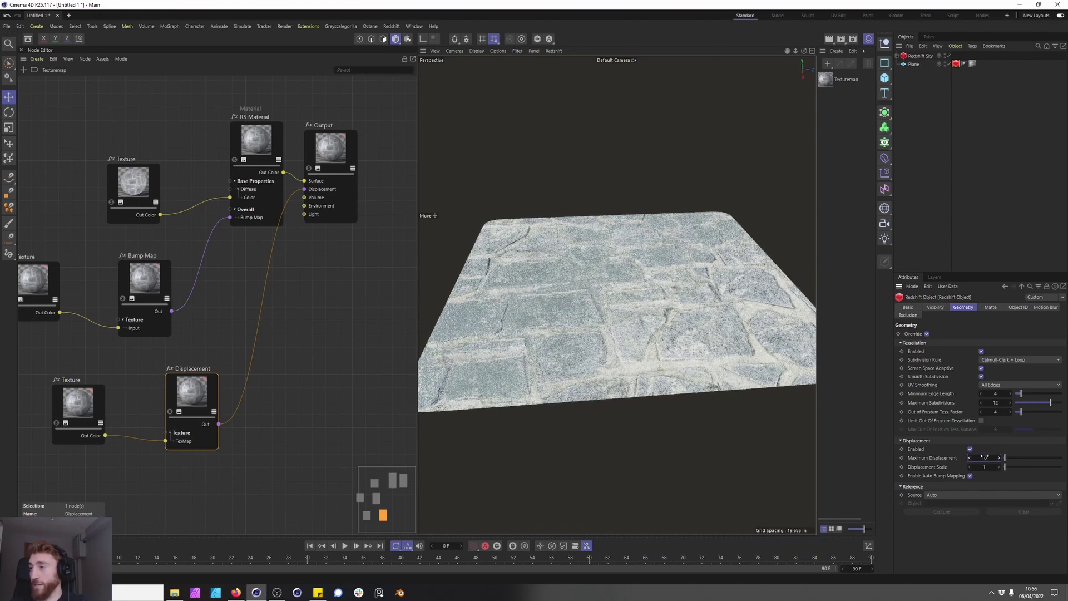
# Step: Set the Displacement node's scale to 5 and review its settings
pyautogui.press('Tab')
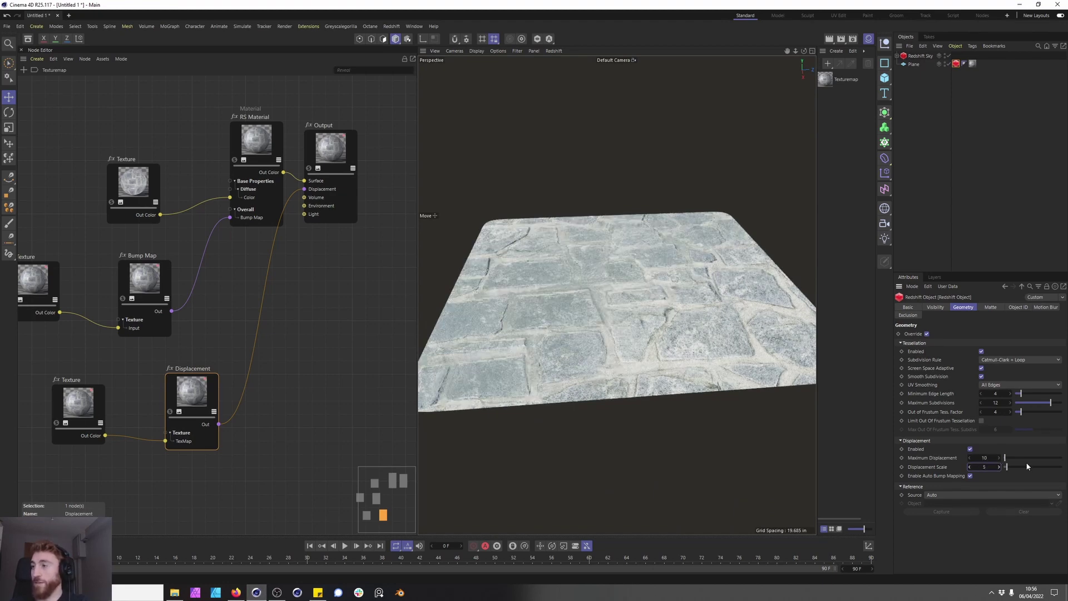
pyautogui.write('5')
pyautogui.press('Return')
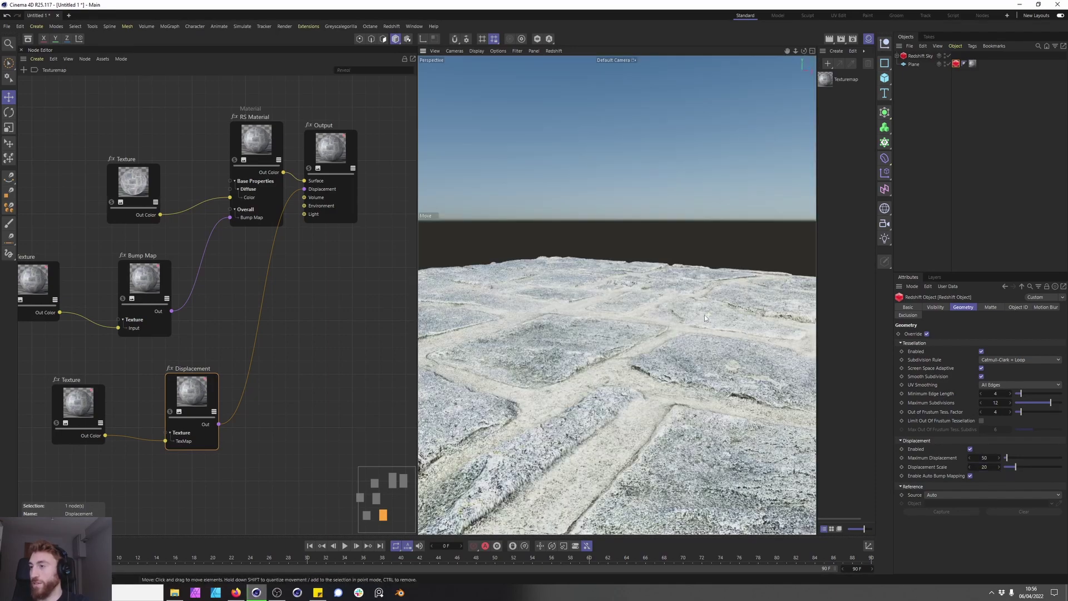
pyautogui.keyDown('alt'); pyautogui.moveTo(705, 315); pyautogui.dragTo(679, 313); pyautogui.keyUp('alt')
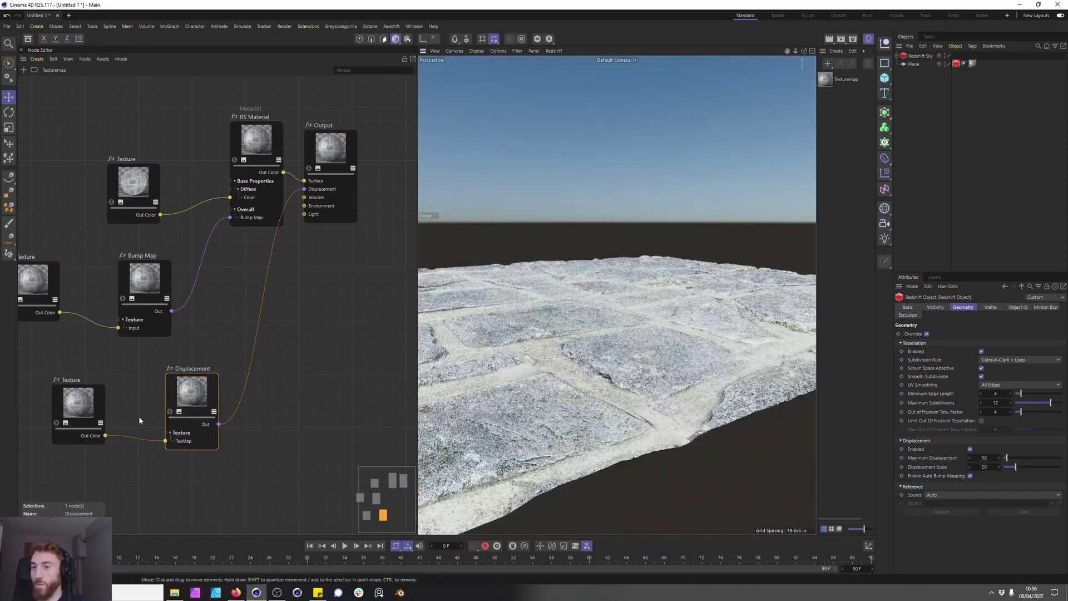
pyautogui.click(209, 393)
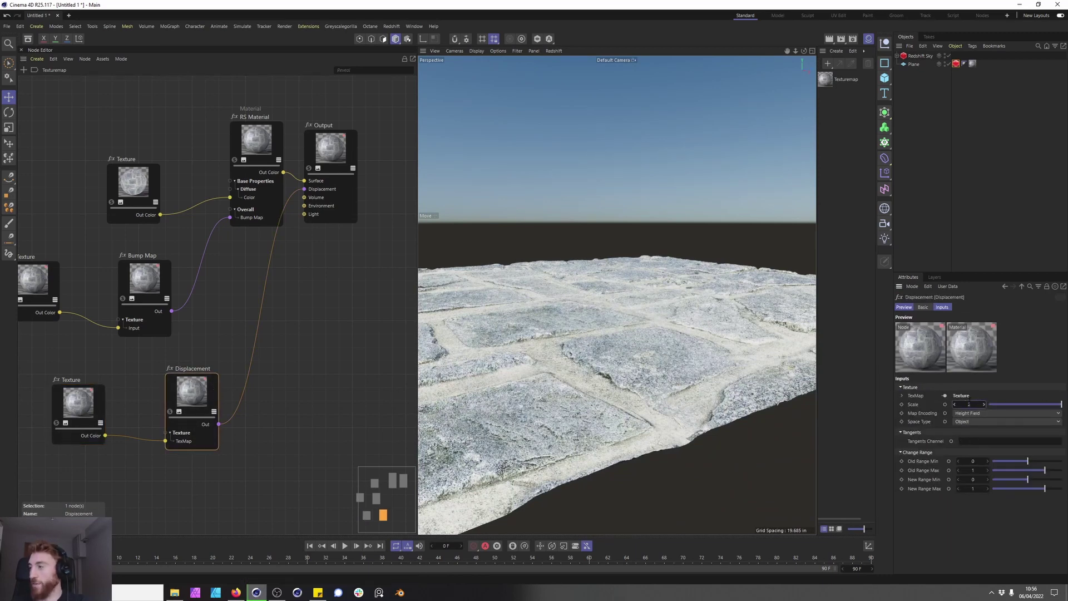
# Step: Raise the plane tag's Maximum Displacement to 100 and inspect the stones from a low angle
pyautogui.click(956, 63)
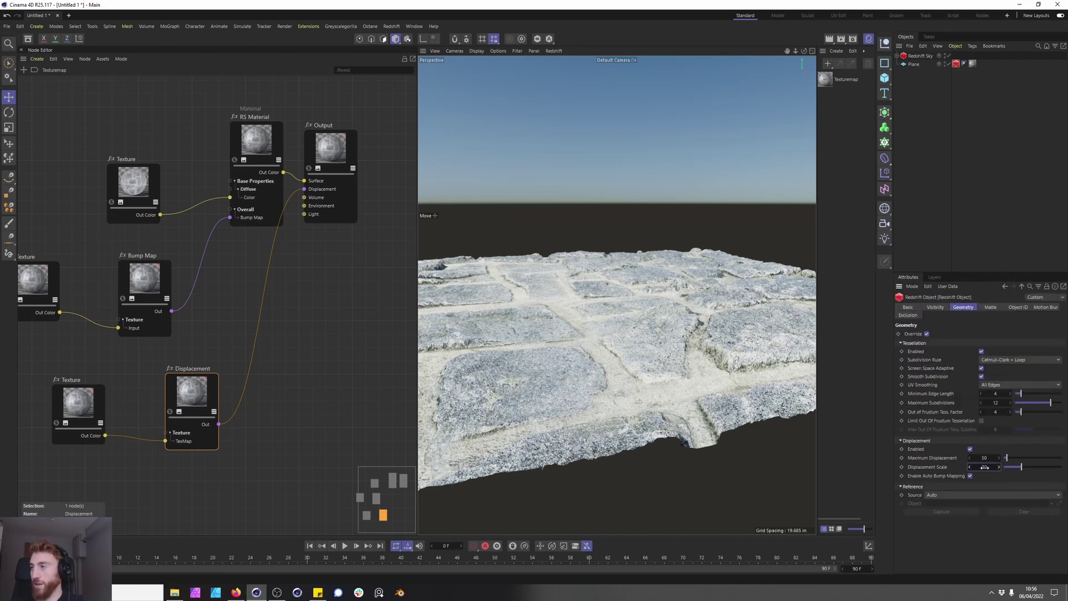
pyautogui.click(985, 458)
pyautogui.write('100')
pyautogui.press('Return')
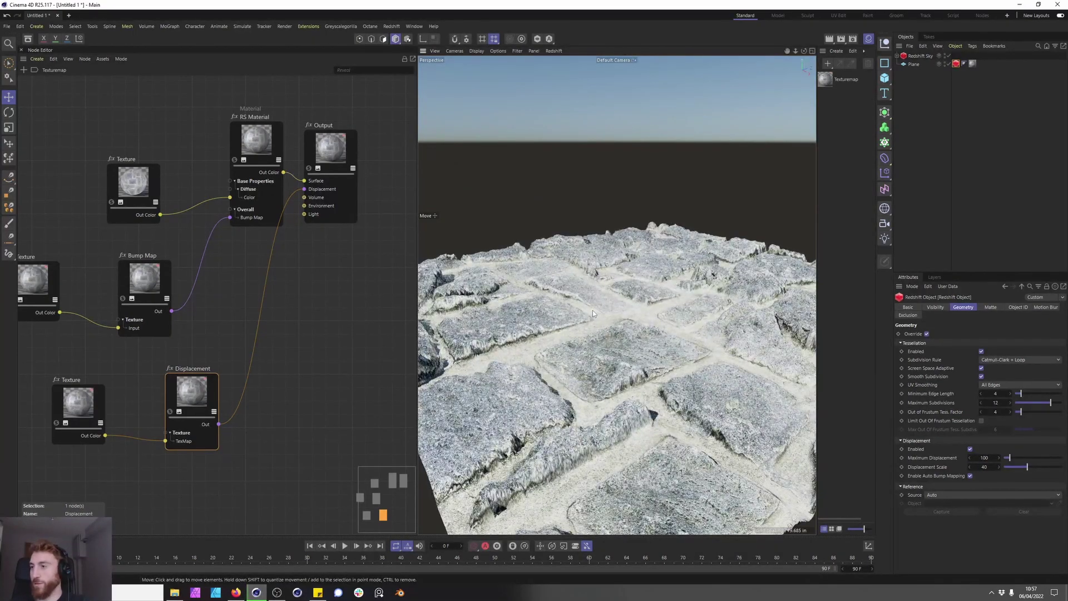
pyautogui.scroll(3, 592, 309)
pyautogui.keyDown('alt'); pyautogui.moveTo(559, 311); pyautogui.dragTo(488, 301); pyautogui.keyUp('alt')
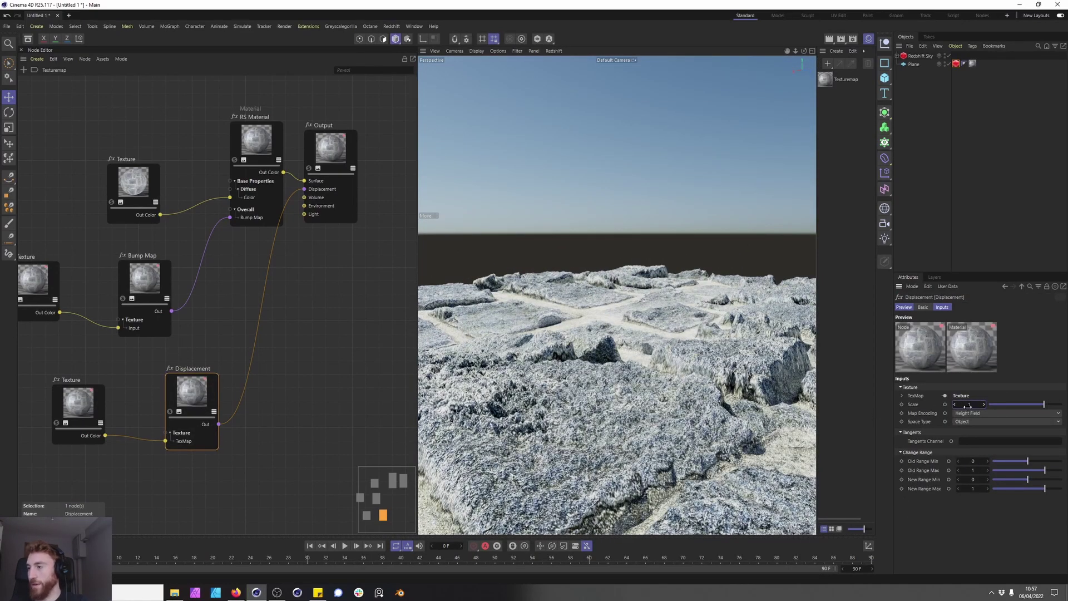
pyautogui.click(620, 328)
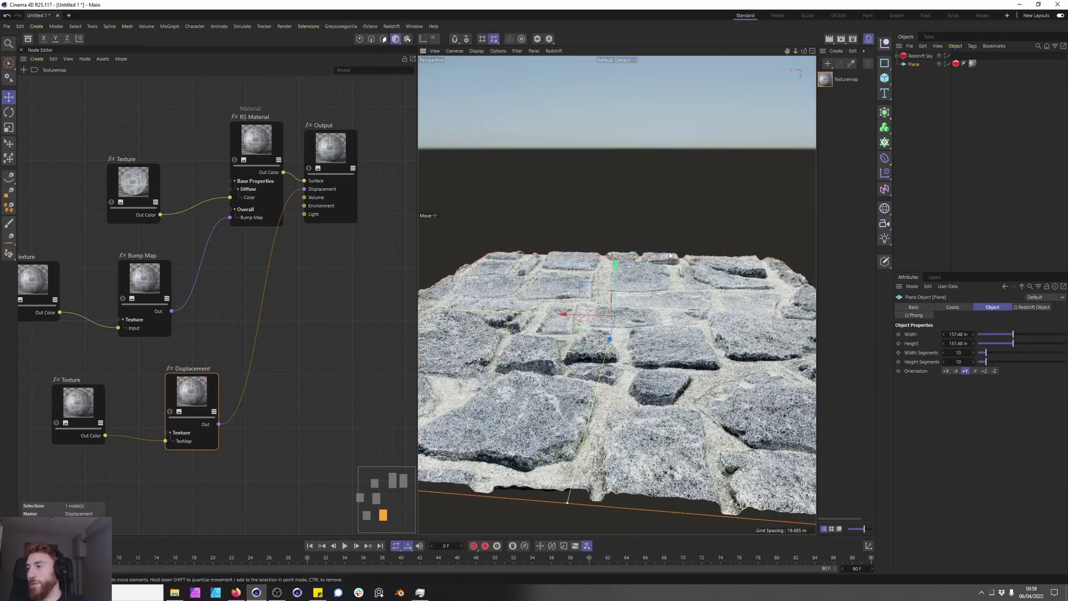
pyautogui.keyDown('alt'); pyautogui.moveTo(670, 255); pyautogui.dragTo(604, 103); pyautogui.keyUp('alt')
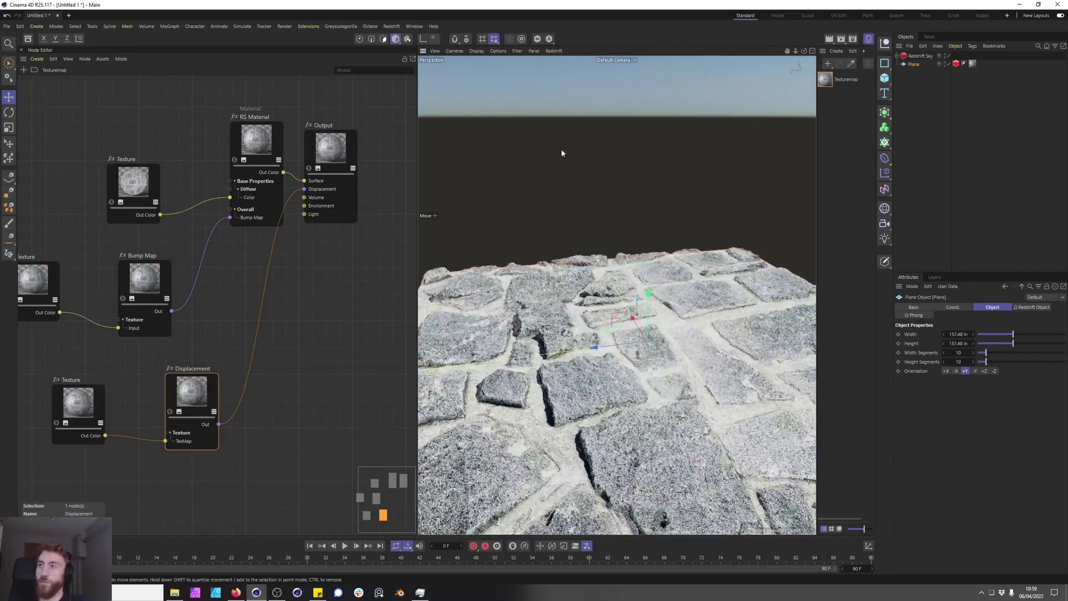
# Step: Freeze the Redshift preview geometry and orbit out to see the whole plane
pyautogui.click(553, 50)
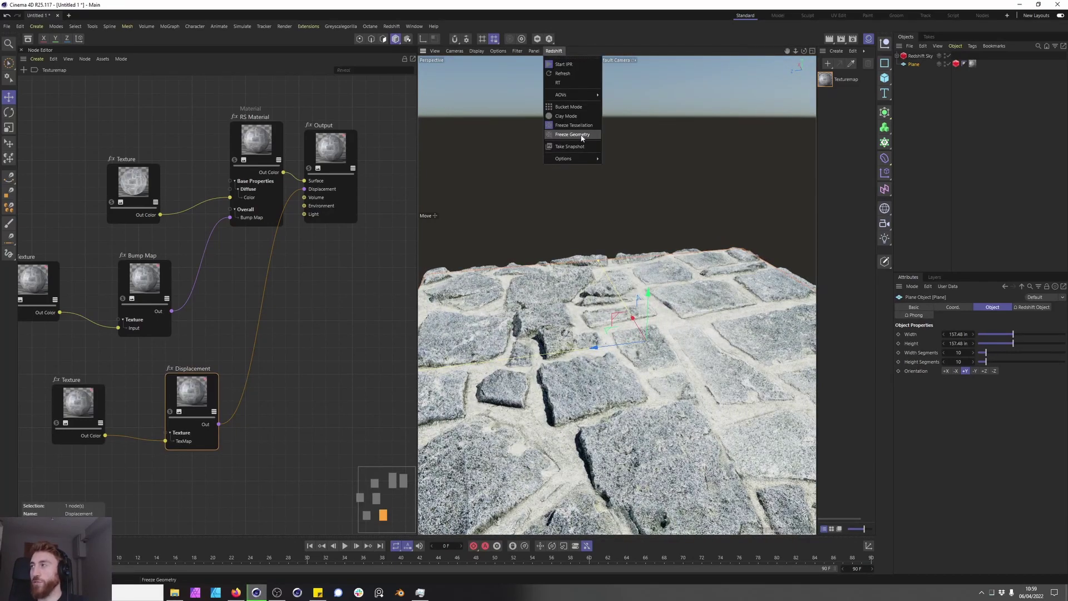
pyautogui.click(582, 136)
pyautogui.keyDown('alt'); pyautogui.moveTo(582, 135); pyautogui.dragTo(673, 272); pyautogui.keyUp('alt')
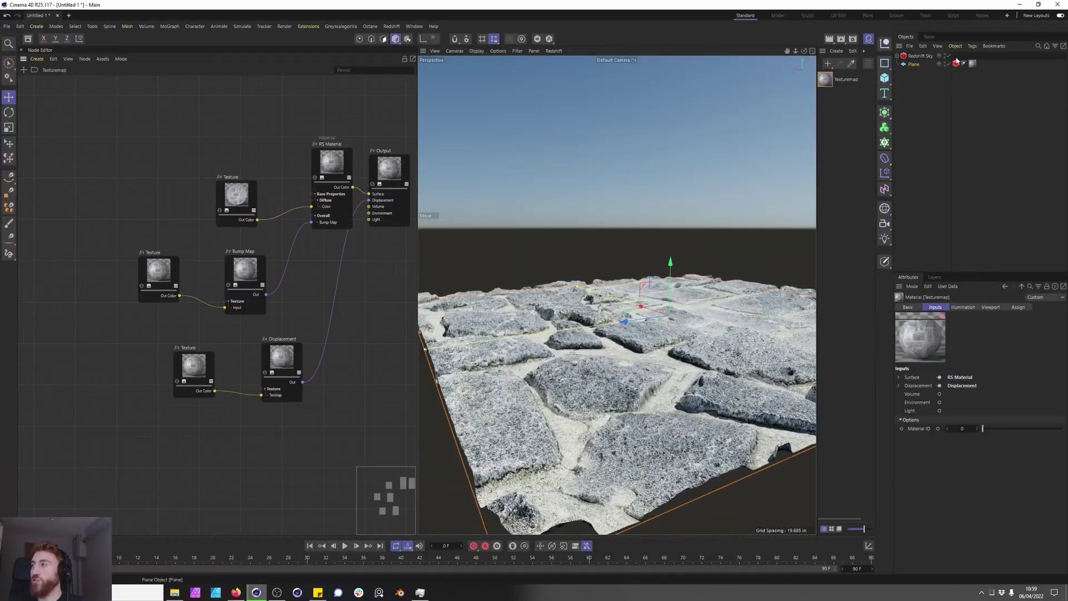
# Step: Check the plane's Redshift tag geometry settings, then reselect the material and tidy the nodes
pyautogui.click(956, 62)
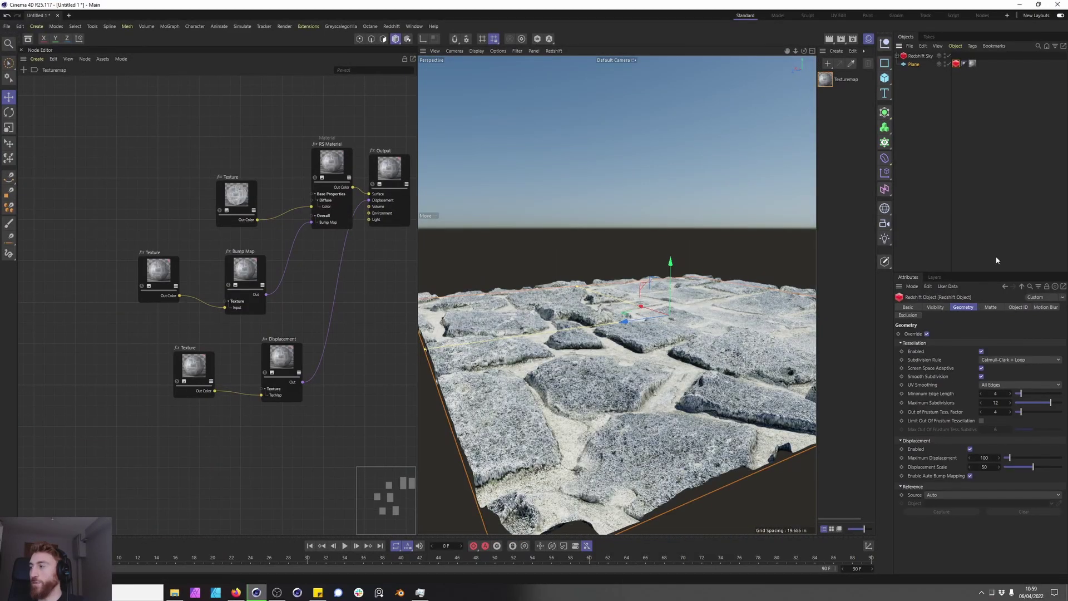
pyautogui.click(554, 51)
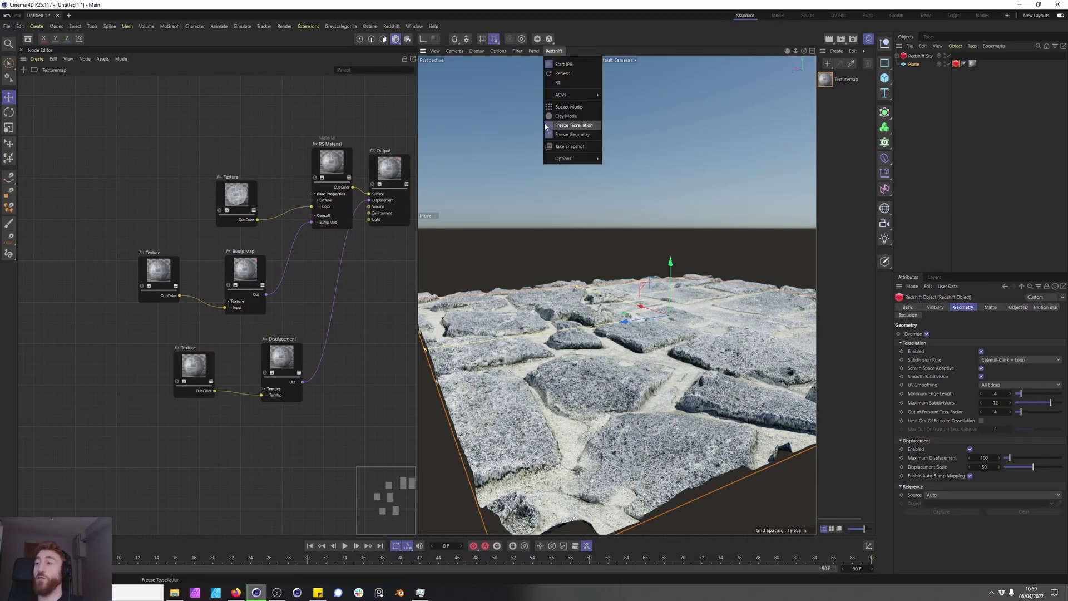
pyautogui.click(596, 216)
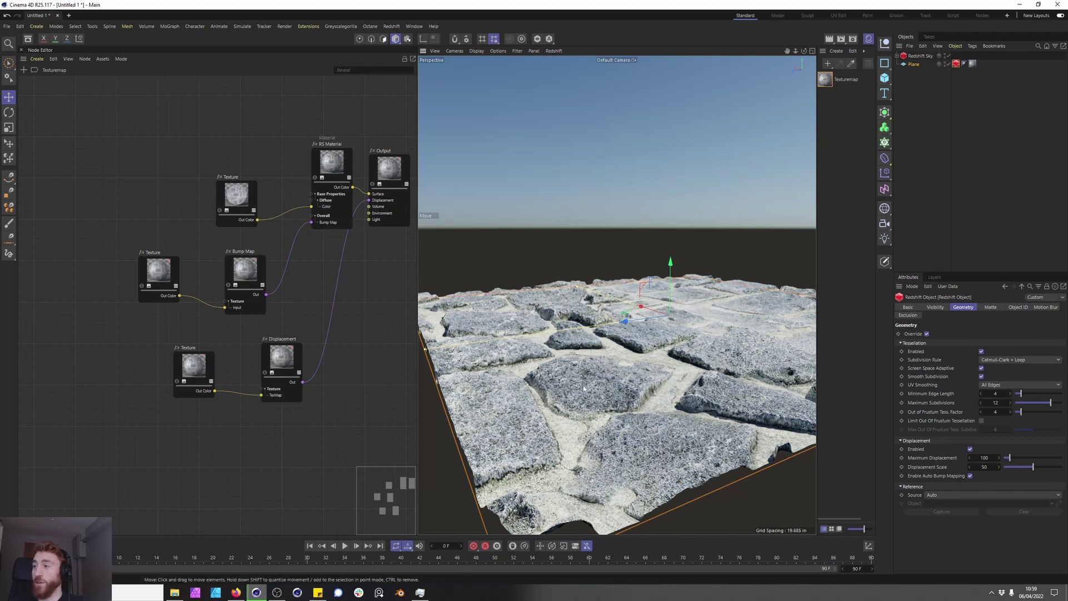
pyautogui.click(225, 274)
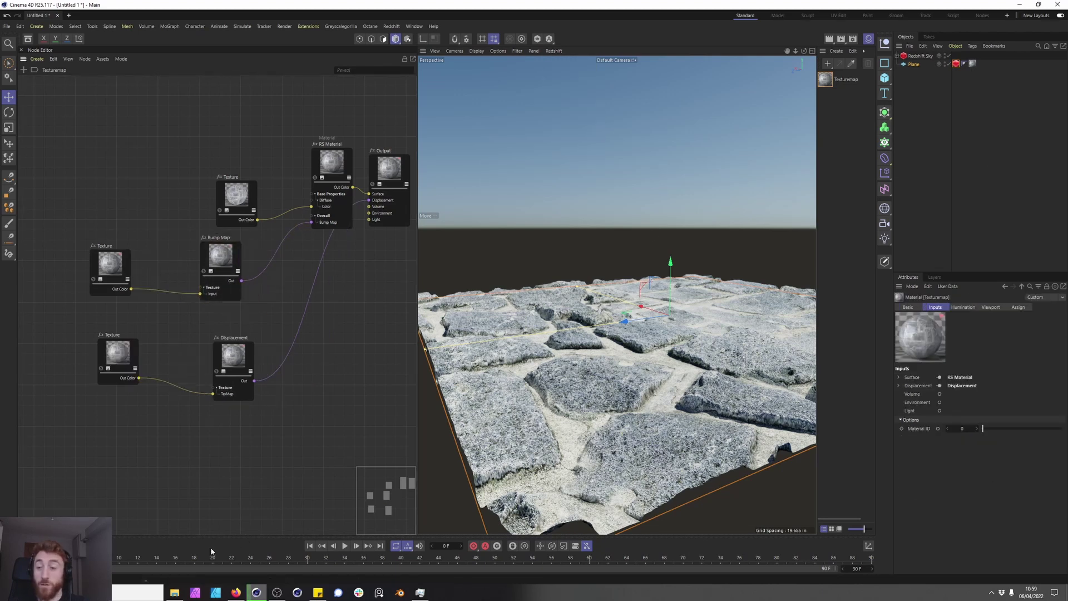
# Step: Load the cobblestone Roughness map as a Texture node wired into RS Material's Reflection Roughness
pyautogui.click(174, 592)
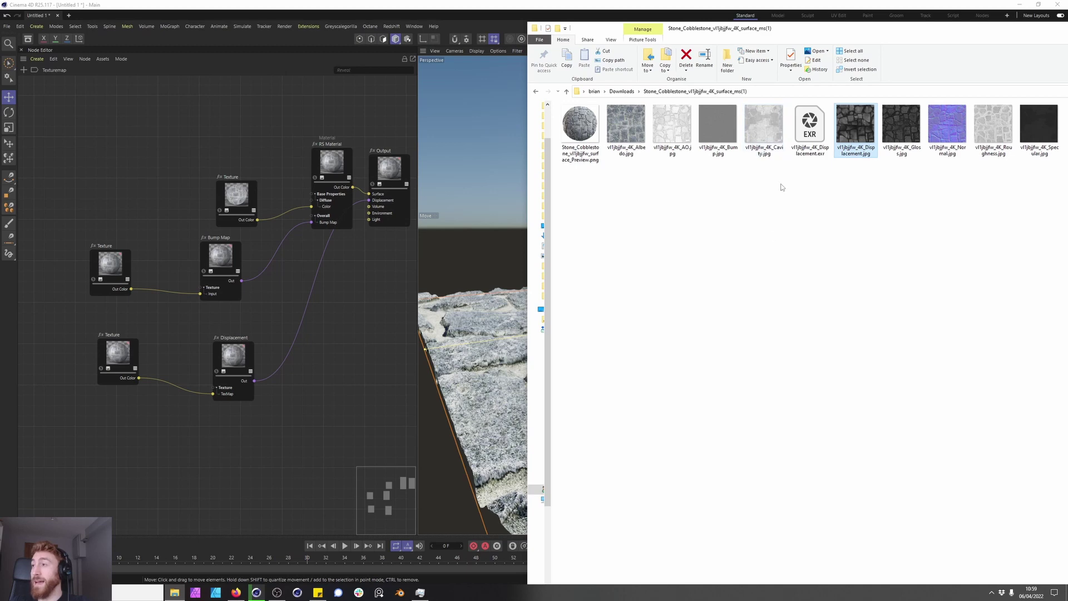
pyautogui.click(768, 161)
pyautogui.moveTo(993, 127); pyautogui.dragTo(116, 161)
pyautogui.moveTo(153, 211); pyautogui.dragTo(319, 188)
pyautogui.moveTo(345, 233)
pyautogui.click(405, 250)
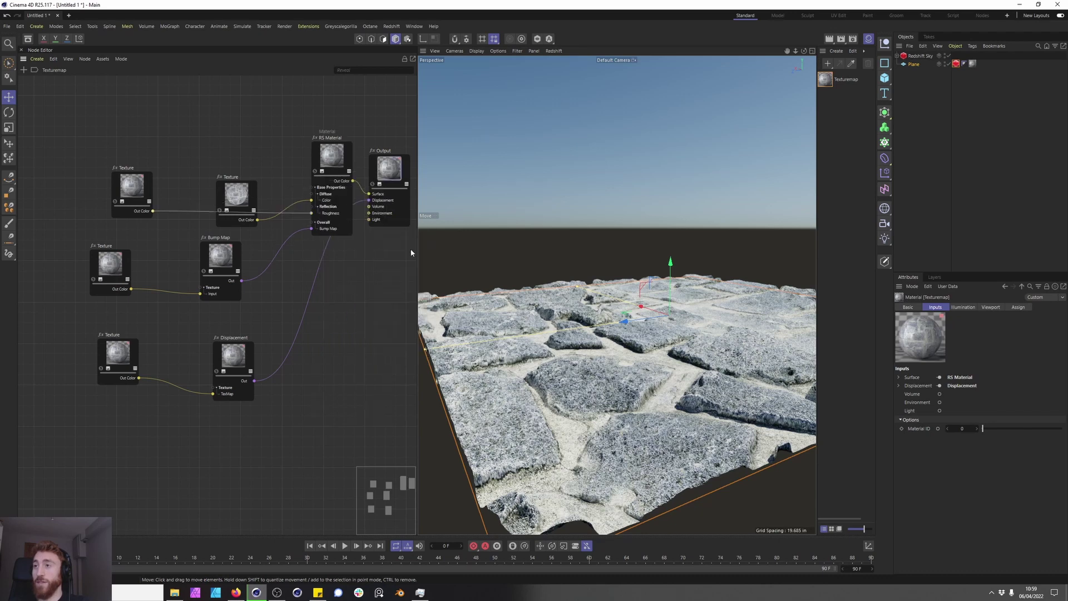
pyautogui.moveTo(237, 192); pyautogui.dragTo(102, 118)
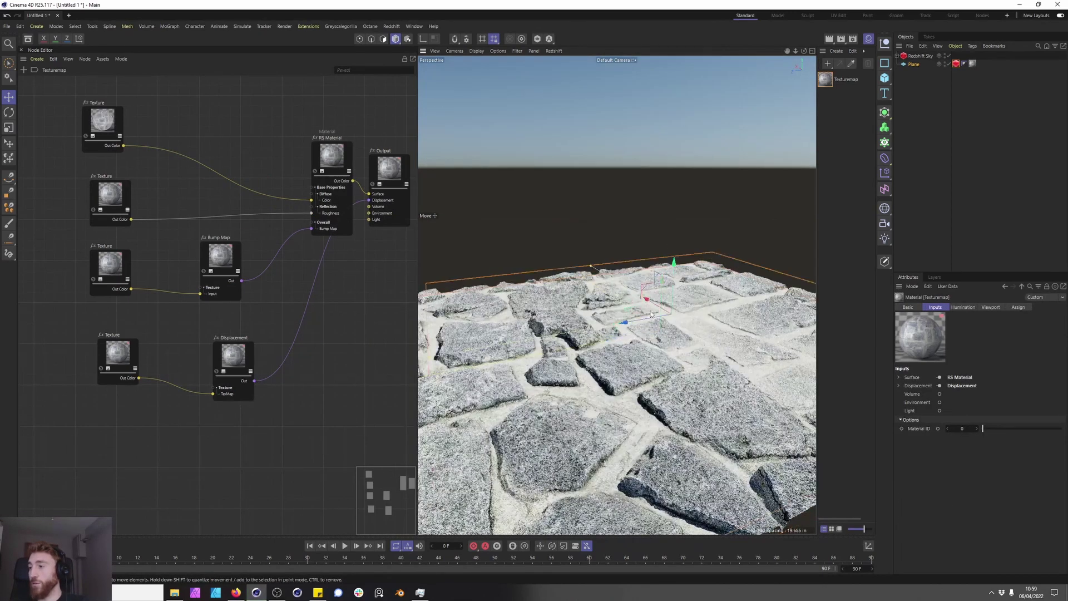
pyautogui.hotkey('alt', 'Tab')
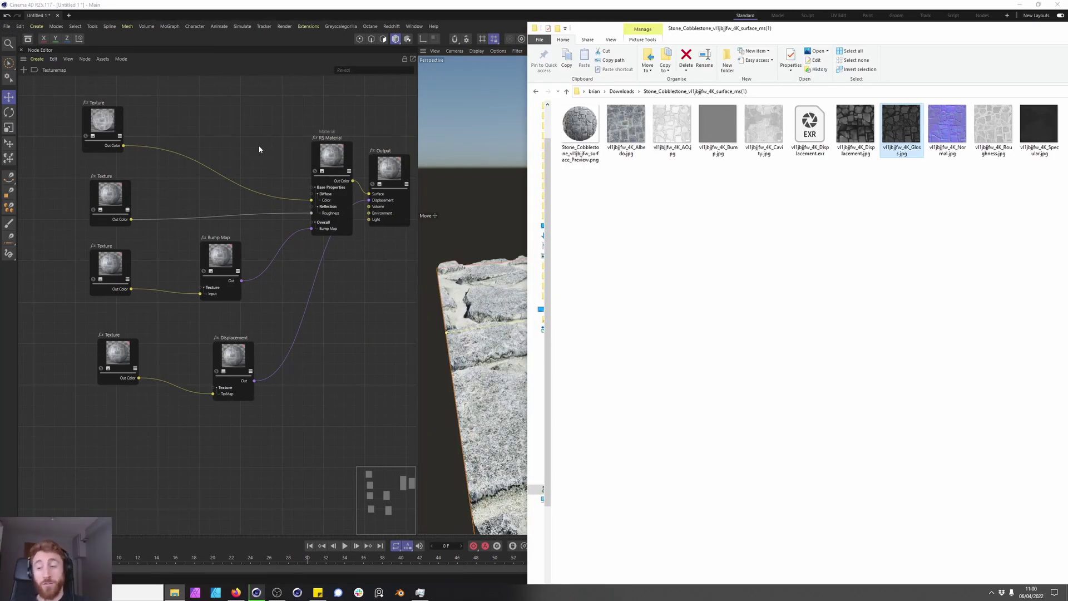
# Step: Add another texture map through a new Color Invert node into the Output Surface
pyautogui.moveTo(902, 125); pyautogui.dragTo(209, 102)
pyautogui.doubleClick(23, 73)
pyautogui.write('color')
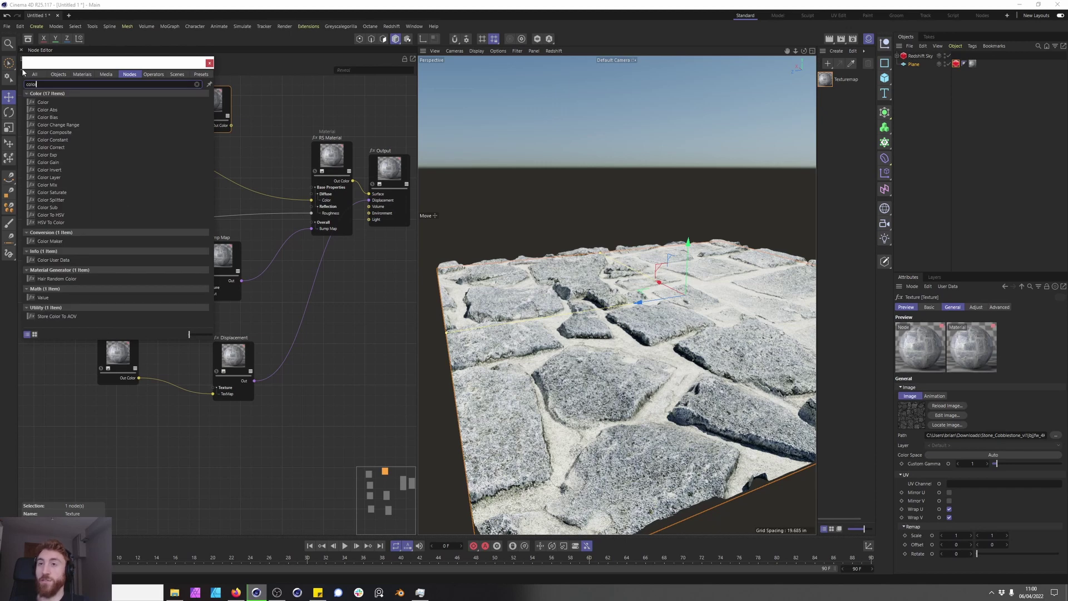
pyautogui.moveTo(50, 170); pyautogui.dragTo(267, 108)
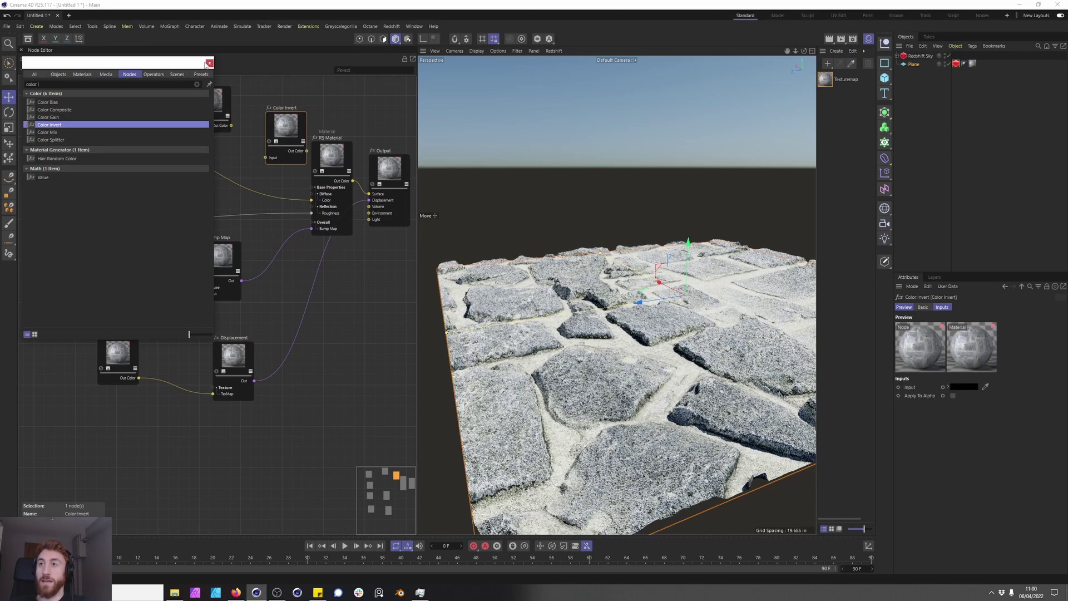
pyautogui.click(209, 63)
pyautogui.click(239, 127)
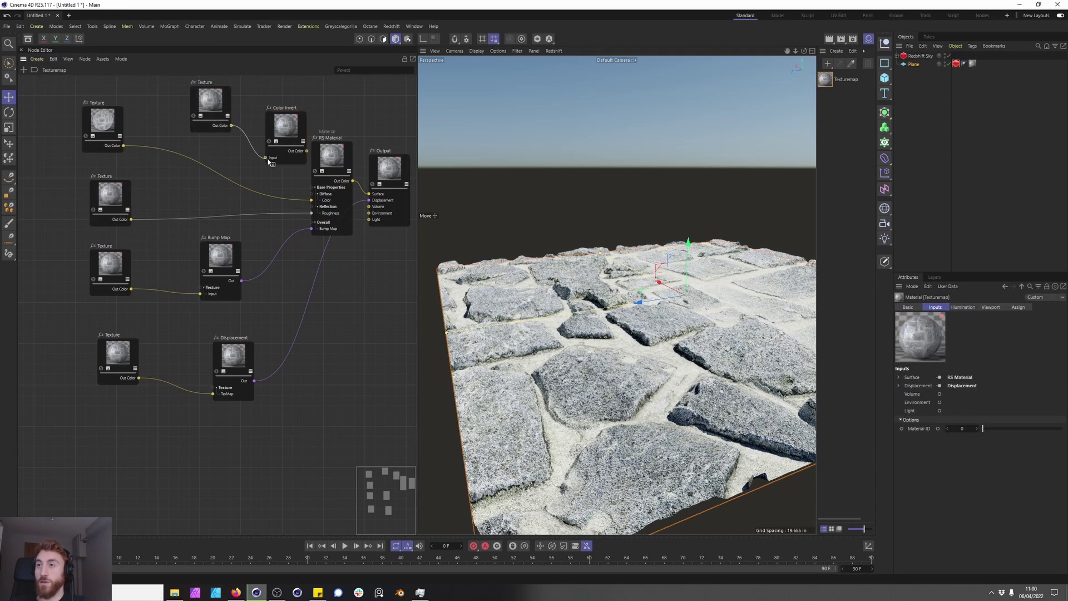
pyautogui.moveTo(306, 151); pyautogui.dragTo(358, 143)
pyautogui.moveTo(370, 198); pyautogui.dragTo(370, 197)
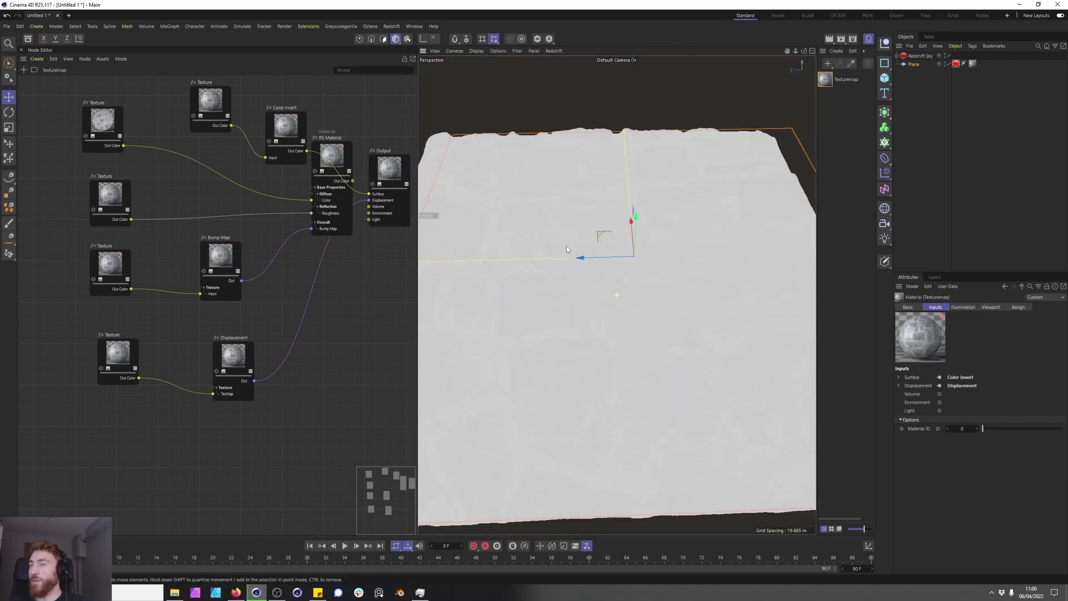
# Step: Add a Color Correct node and feed the texture into its input
pyautogui.click(24, 70)
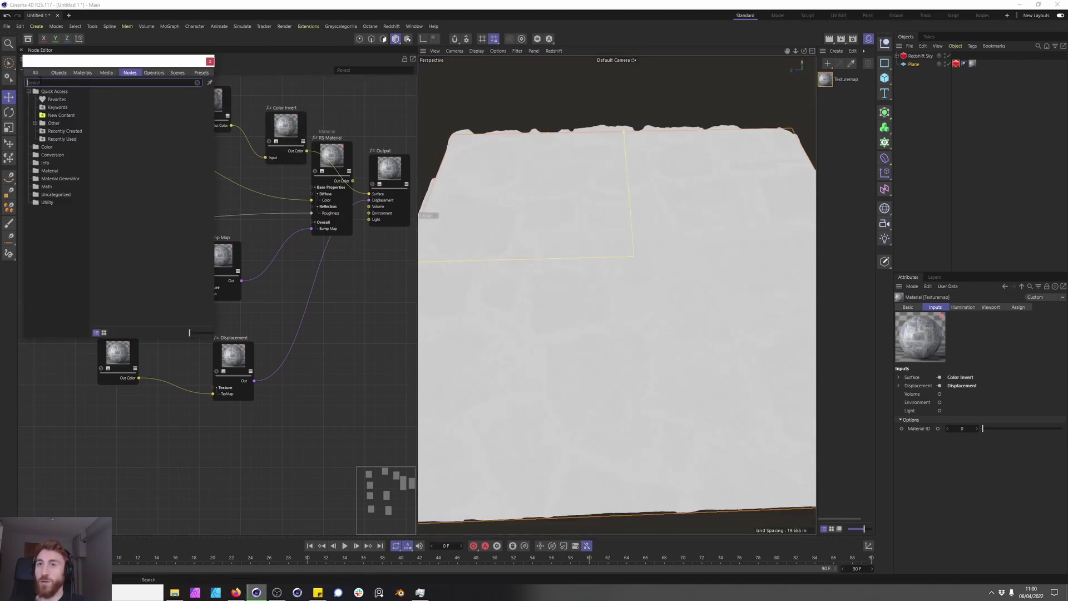
pyautogui.write('color')
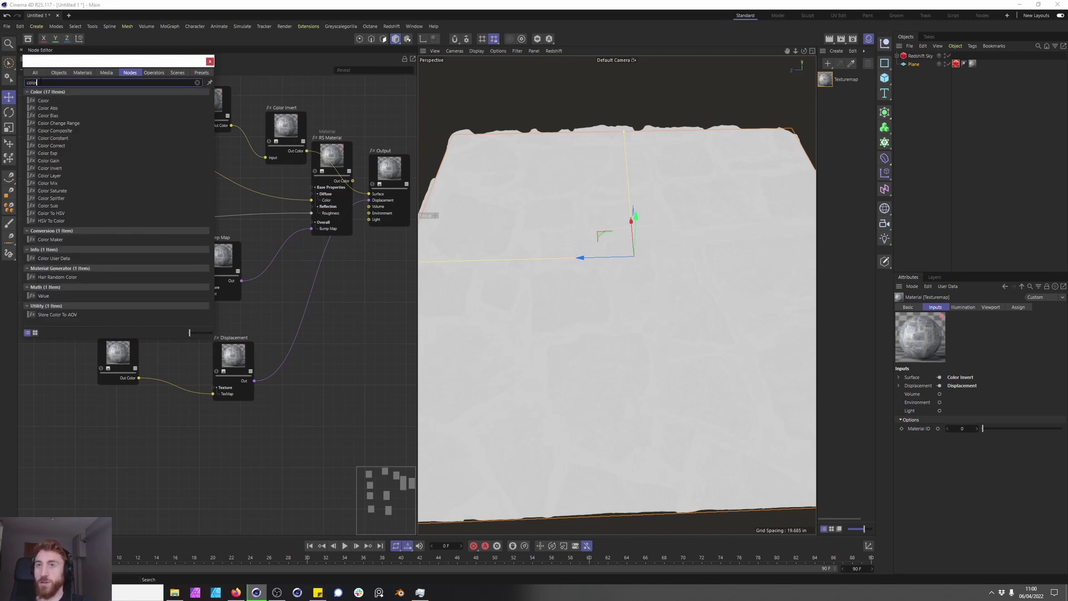
pyautogui.doubleClick(52, 146)
pyautogui.click(210, 62)
pyautogui.moveTo(225, 101); pyautogui.dragTo(169, 102)
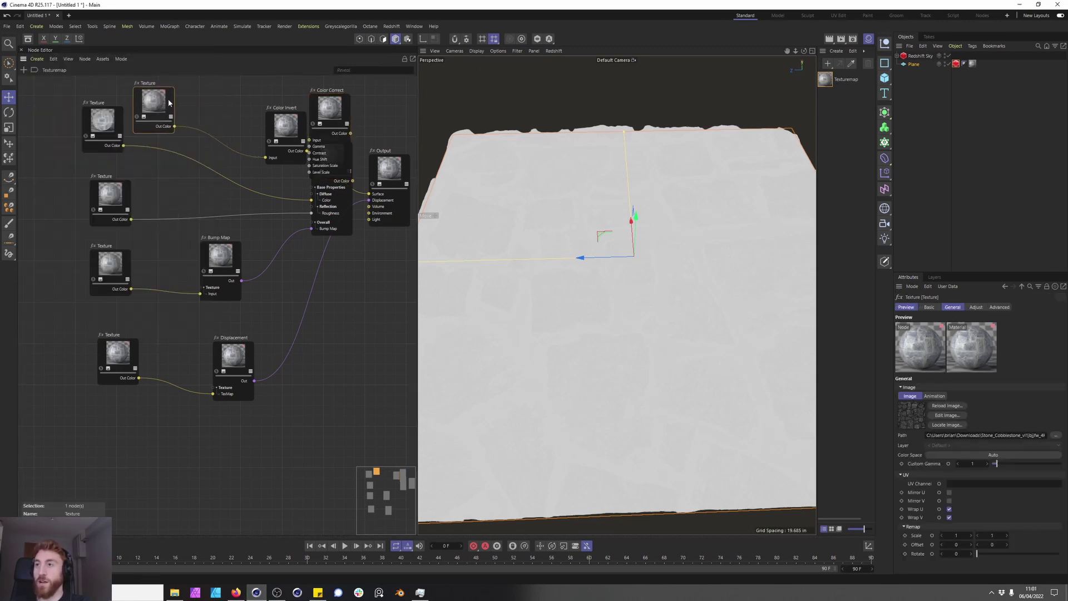
pyautogui.moveTo(330, 106); pyautogui.dragTo(237, 105)
pyautogui.moveTo(175, 127); pyautogui.dragTo(218, 140)
# Step: Rearrange the texture column and Color Correct node into free space
pyautogui.moveTo(58, 96); pyautogui.dragTo(143, 345)
pyautogui.moveTo(73, 97); pyautogui.dragTo(121, 403)
pyautogui.moveTo(112, 262); pyautogui.dragTo(64, 322)
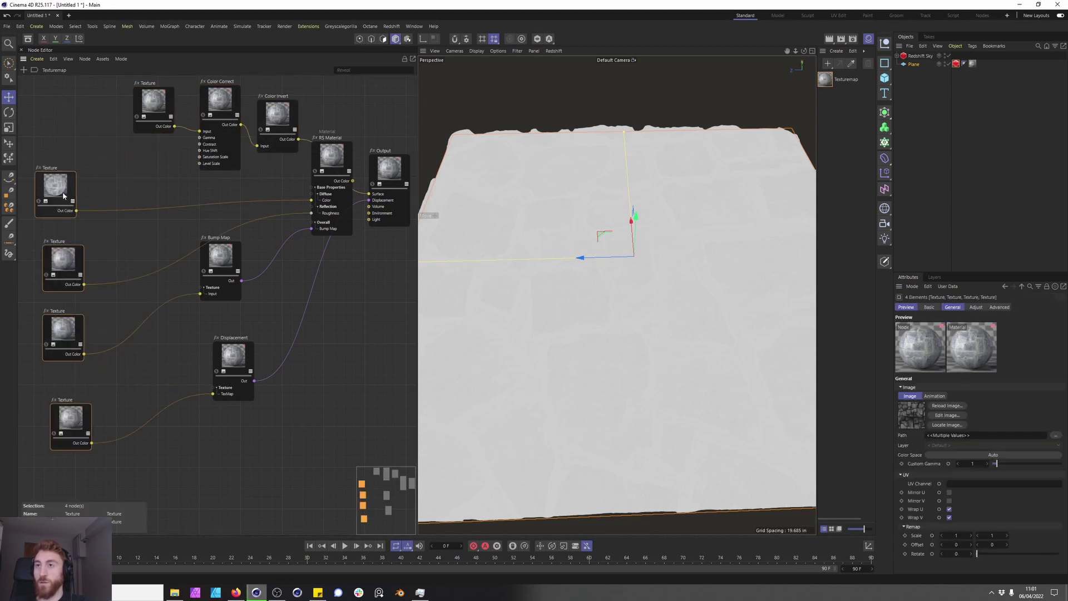
pyautogui.click(128, 139)
pyautogui.moveTo(149, 120); pyautogui.dragTo(95, 112)
pyautogui.moveTo(220, 128); pyautogui.dragTo(182, 128)
# Step: Set Color Correct Level Scale to 2 and Contrast to 0.29, then group the three nodes
pyautogui.scroll(-2, 182, 128)
pyautogui.moveTo(997, 405); pyautogui.dragTo(999, 407)
pyautogui.moveTo(1060, 433); pyautogui.dragTo(1023, 435)
pyautogui.doubleClick(978, 433)
pyautogui.write('21')
pyautogui.press('Return')
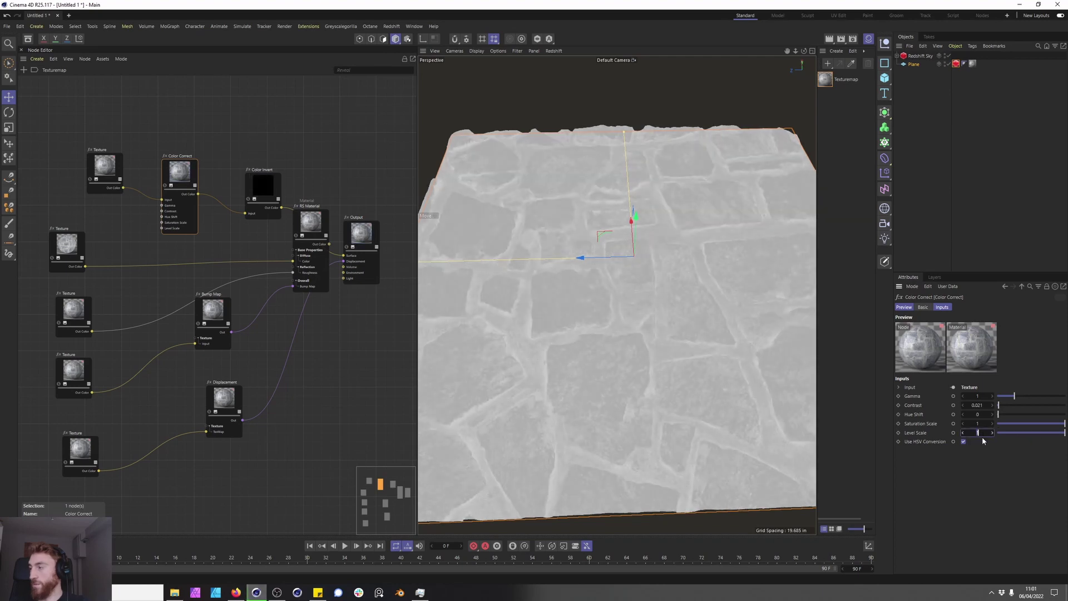
pyautogui.doubleClick(977, 405)
pyautogui.write('0.29')
pyautogui.press('Return')
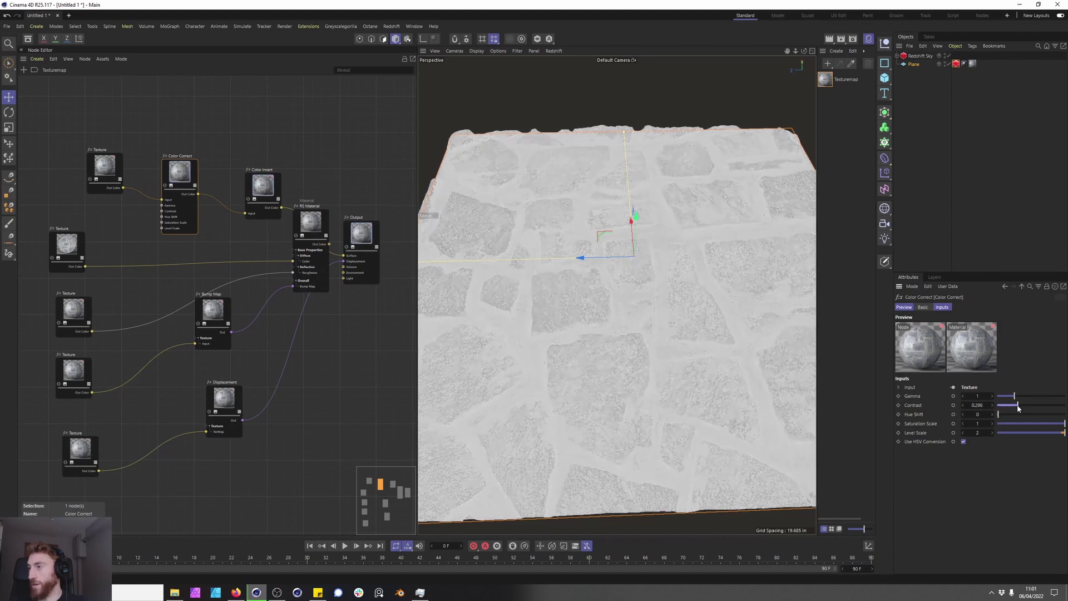
pyautogui.moveTo(73, 129); pyautogui.dragTo(294, 223)
pyautogui.moveTo(263, 189); pyautogui.dragTo(164, 151)
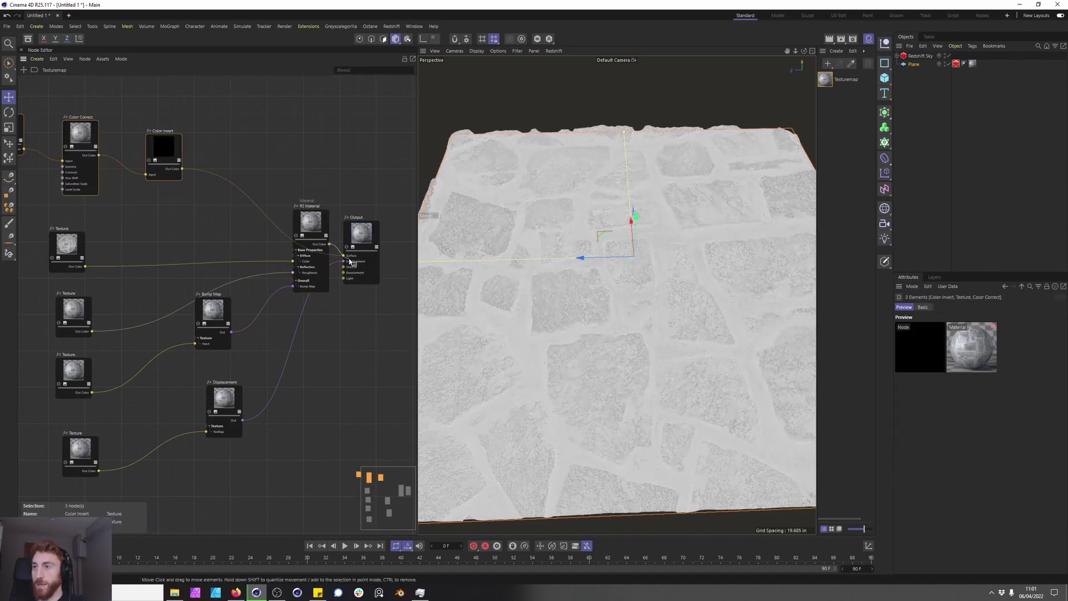
# Step: Move Color Invert's wire to RS Material's Reflection Roughness and rearrange RS Material beside the Output
pyautogui.moveTo(349, 259); pyautogui.dragTo(292, 274)
pyautogui.moveTo(247, 142); pyautogui.dragTo(242, 169, button='middle')
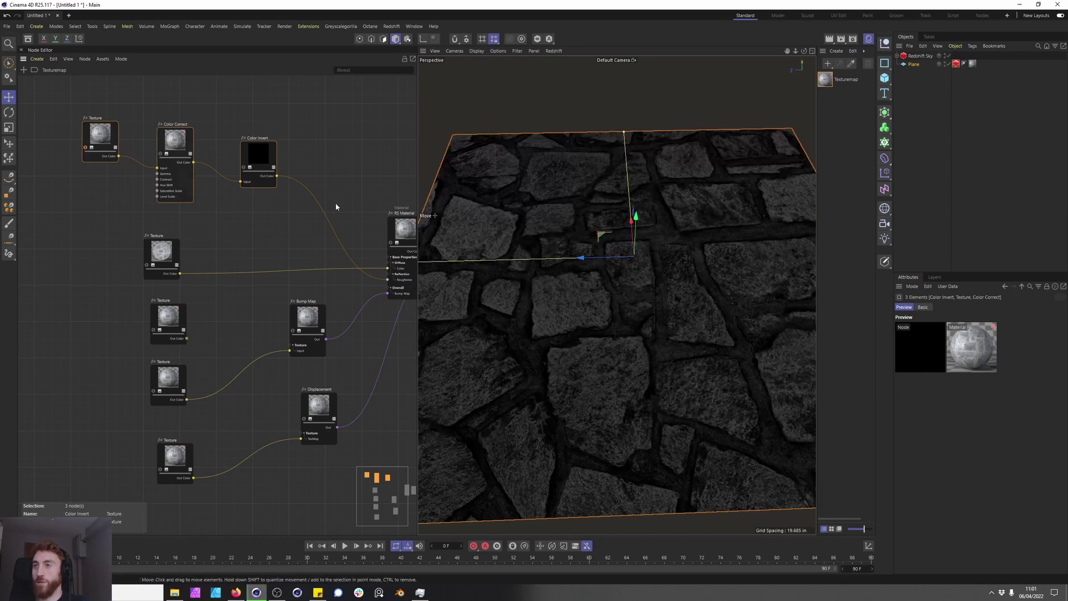
pyautogui.moveTo(394, 204); pyautogui.dragTo(276, 202, button='middle')
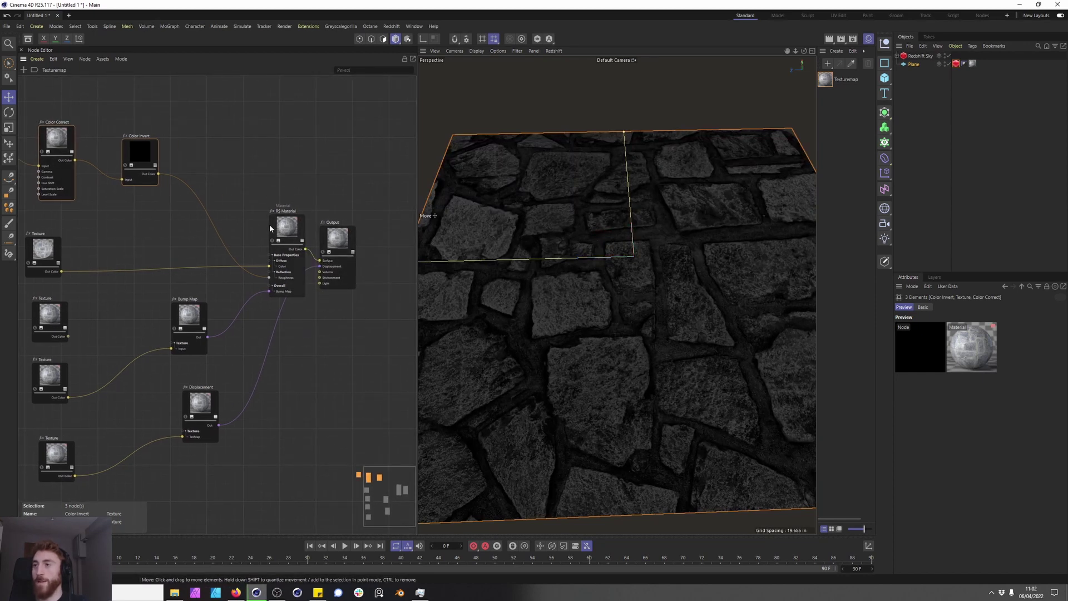
pyautogui.moveTo(287, 226); pyautogui.dragTo(251, 223)
pyautogui.moveTo(253, 211); pyautogui.dragTo(372, 213, button='middle')
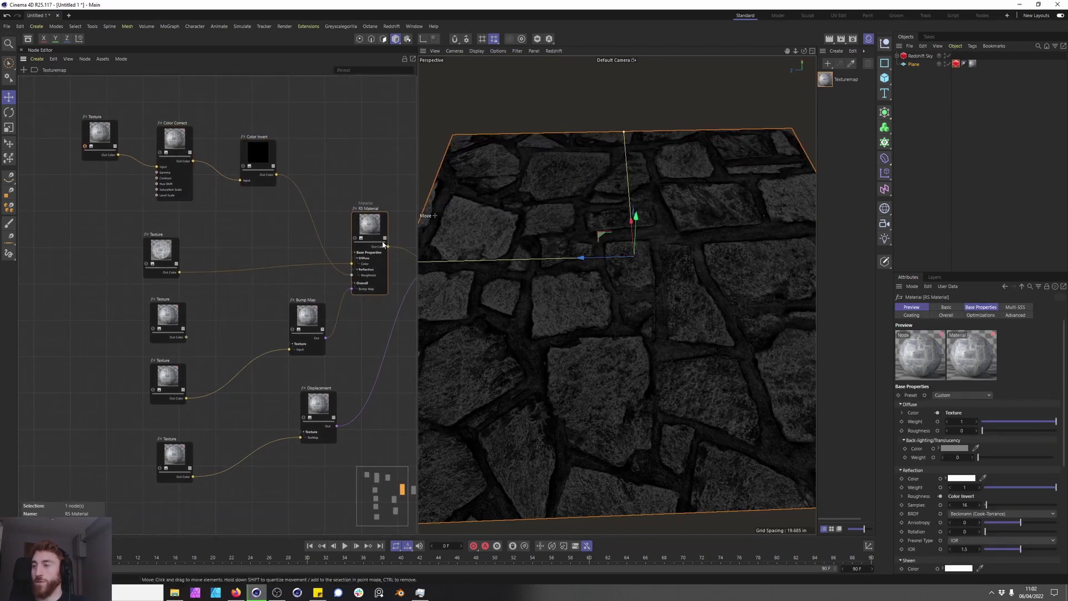
pyautogui.moveTo(390, 267); pyautogui.dragTo(297, 282, button='middle')
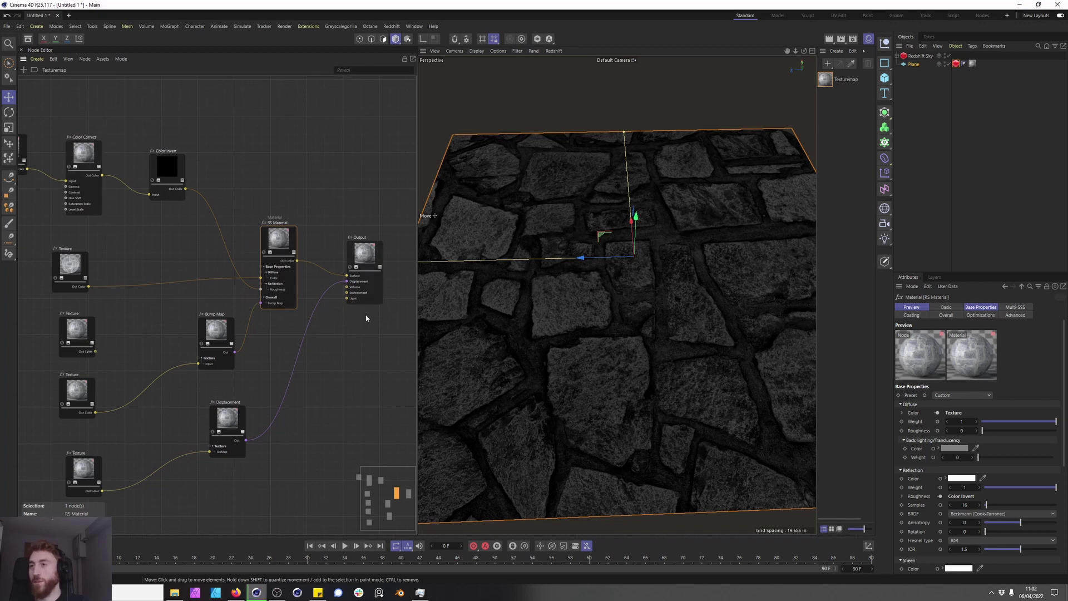
pyautogui.moveTo(362, 264); pyautogui.dragTo(314, 245, button='middle')
pyautogui.moveTo(207, 166); pyautogui.dragTo(276, 175, button='middle')
pyautogui.moveTo(82, 153); pyautogui.dragTo(114, 158, button='middle')
pyautogui.moveTo(35, 148)
pyautogui.mouseDown(button='middle')
pyautogui.moveTo(56, 166)
pyautogui.moveTo(69, 149)
pyautogui.moveTo(19, 156)
pyautogui.mouseUp(button='middle')
pyautogui.moveTo(185, 217); pyautogui.dragTo(225, 218, button='middle')
pyautogui.click(225, 218)
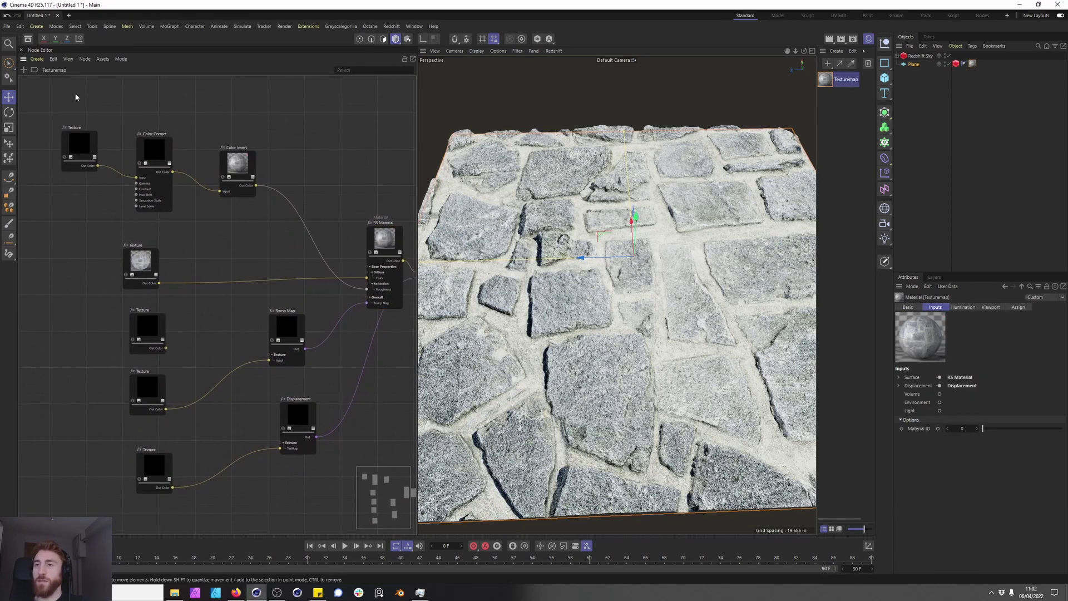
# Step: Delete the texture, Color Correct and Color Invert nodes, and select the AO map in the folder
pyautogui.moveTo(34, 103); pyautogui.dragTo(257, 188)
pyautogui.press('Delete')
pyautogui.hotkey('alt', 'Tab')
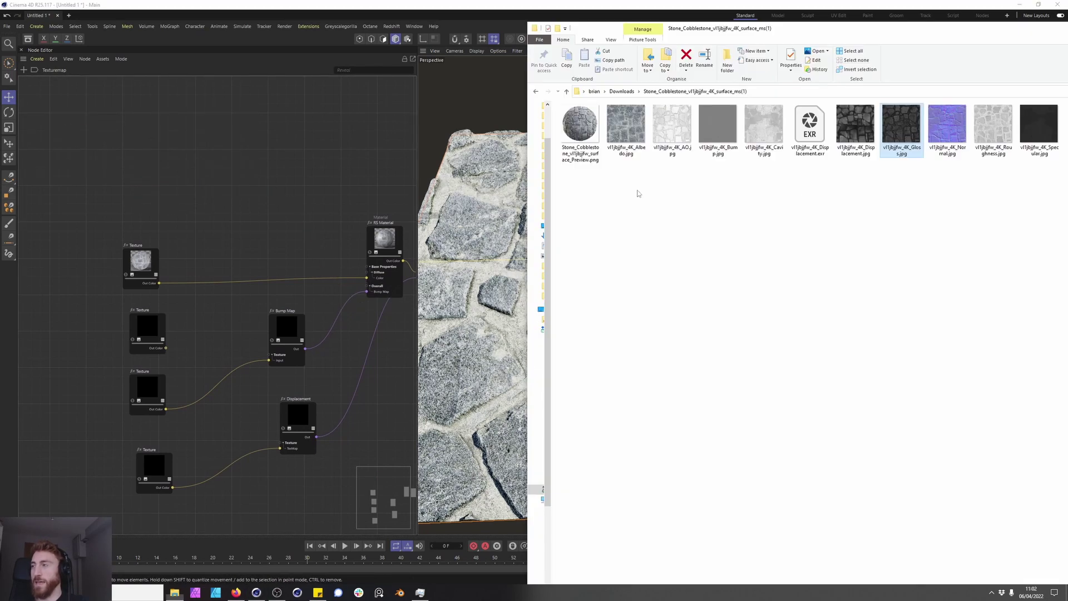
pyautogui.click(672, 129)
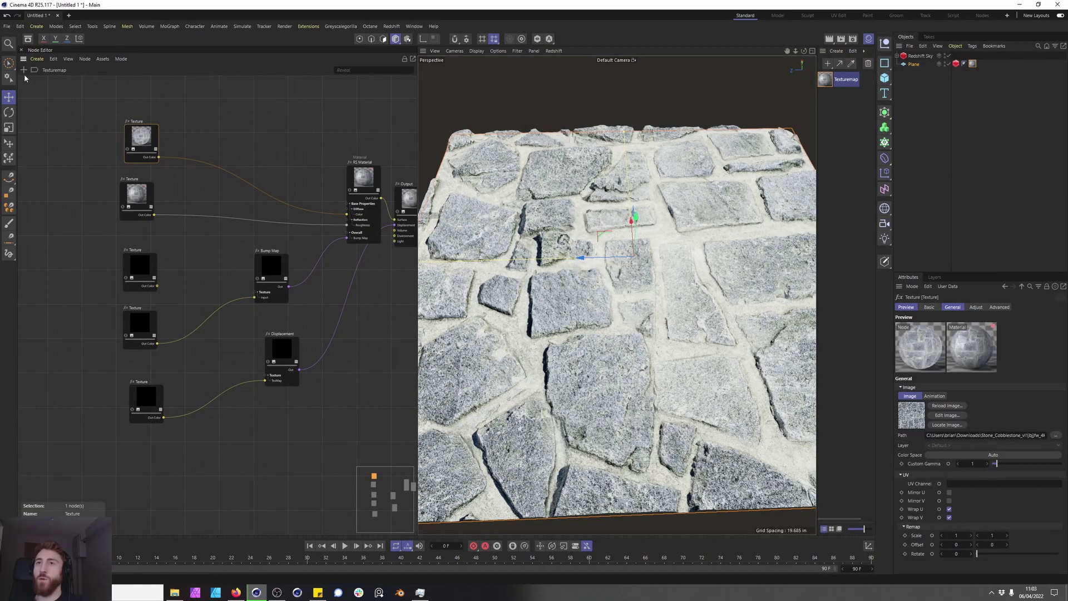
# Step: Insert a Color Correct between the top texture and the material's diffuse colour, with Contrast 0.668
pyautogui.click(24, 71)
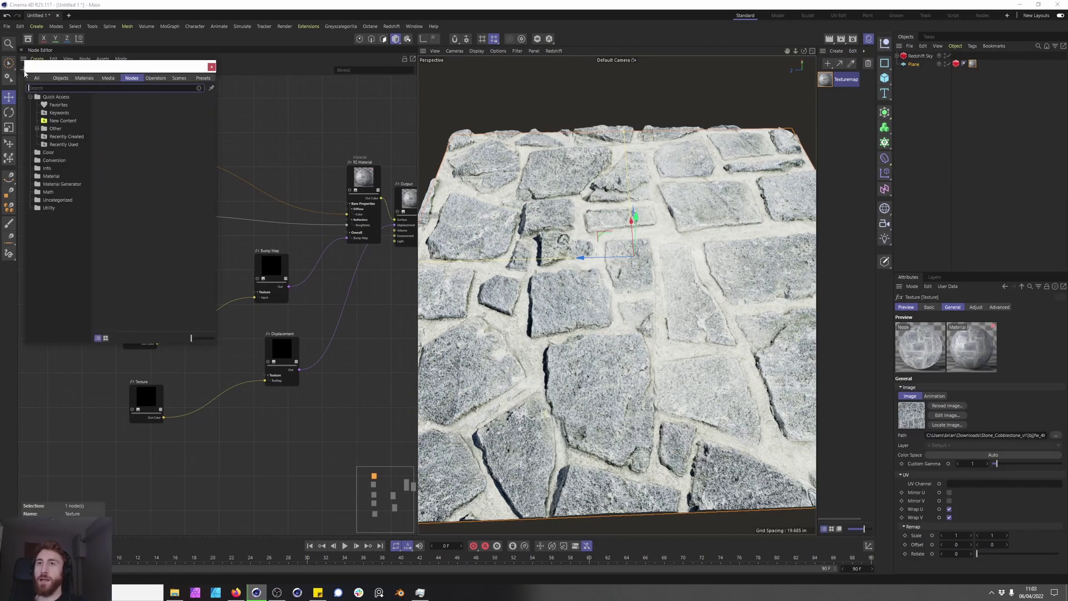
pyautogui.write('color')
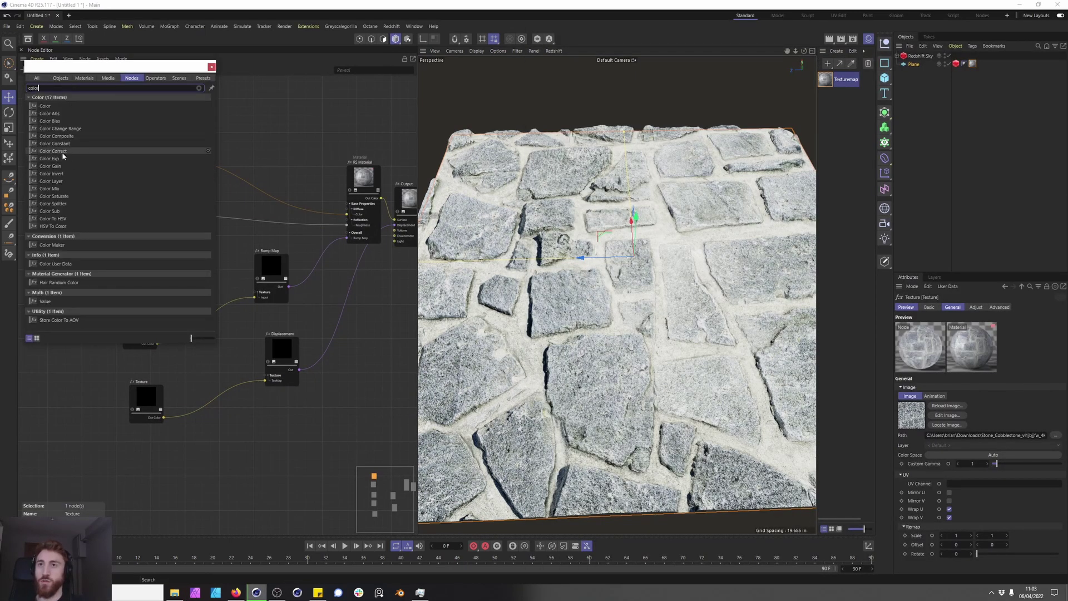
pyautogui.doubleClick(56, 151)
pyautogui.moveTo(160, 160); pyautogui.dragTo(267, 158)
pyautogui.moveTo(347, 218); pyautogui.dragTo(347, 215)
pyautogui.moveTo(286, 114); pyautogui.dragTo(260, 122, button='middle')
pyautogui.moveTo(259, 131); pyautogui.dragTo(211, 146)
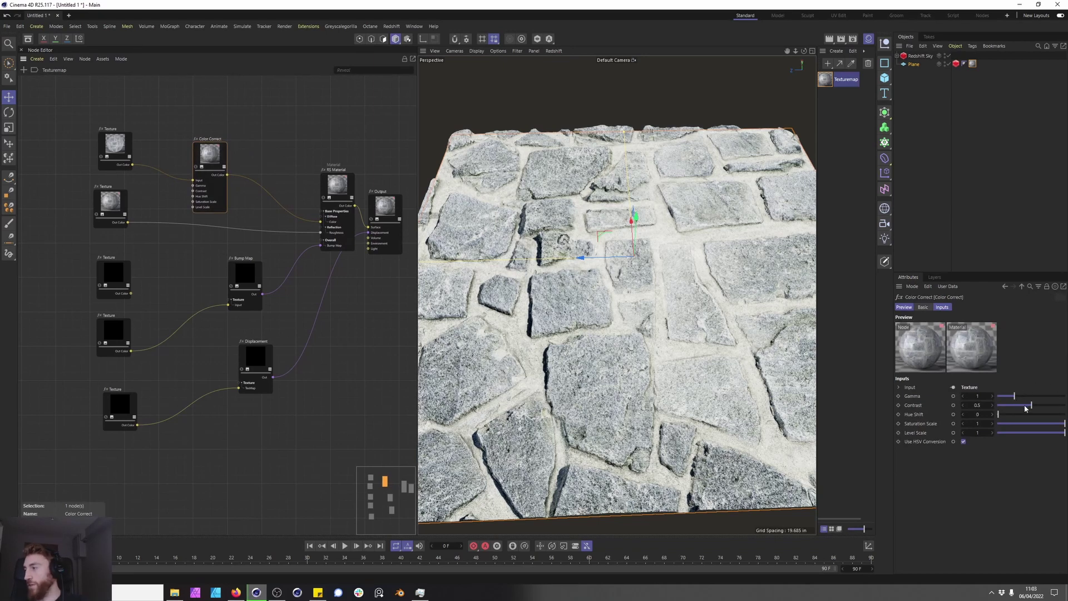
pyautogui.moveTo(1026, 408); pyautogui.dragTo(1044, 407)
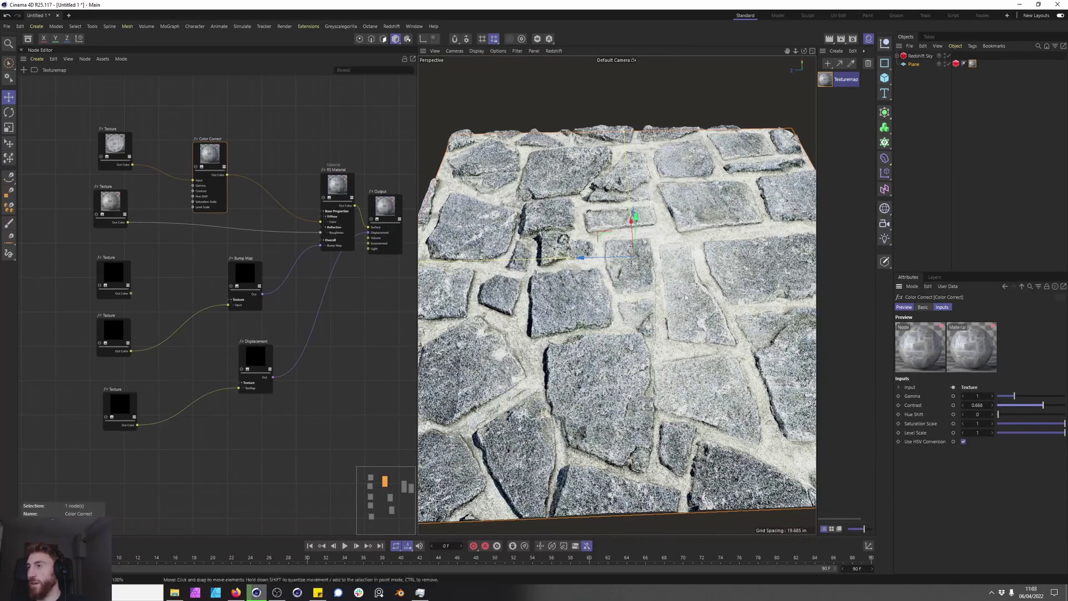
pyautogui.keyDown('alt'); pyautogui.moveTo(683, 291); pyautogui.dragTo(693, 221); pyautogui.keyUp('alt')
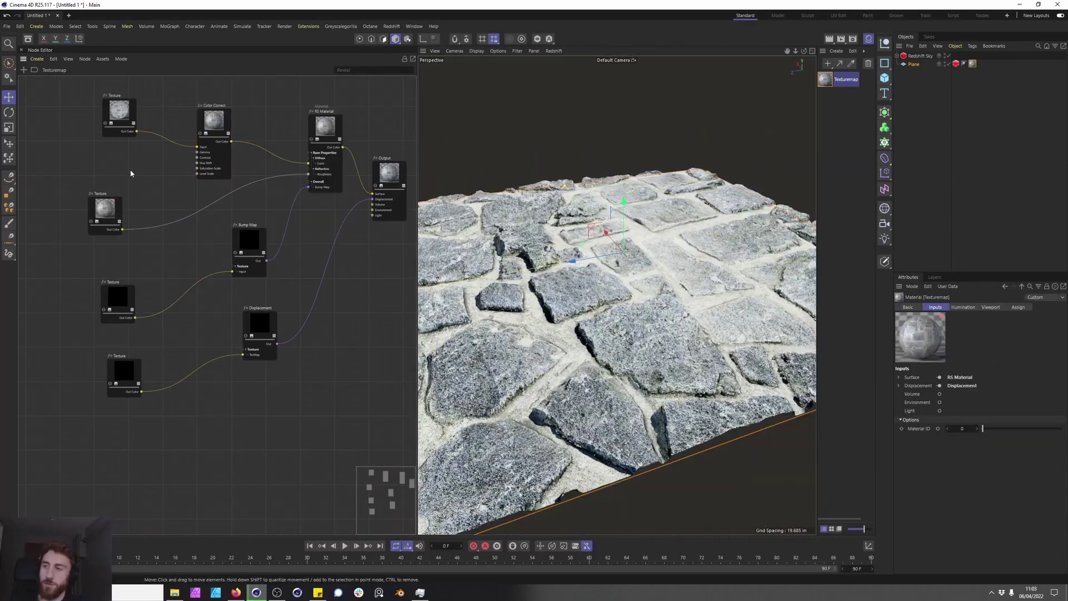
# Step: Wire the AO.jpg texture into RS Material's Diffuse Weight and position the node
pyautogui.hotkey('alt', 'Tab')
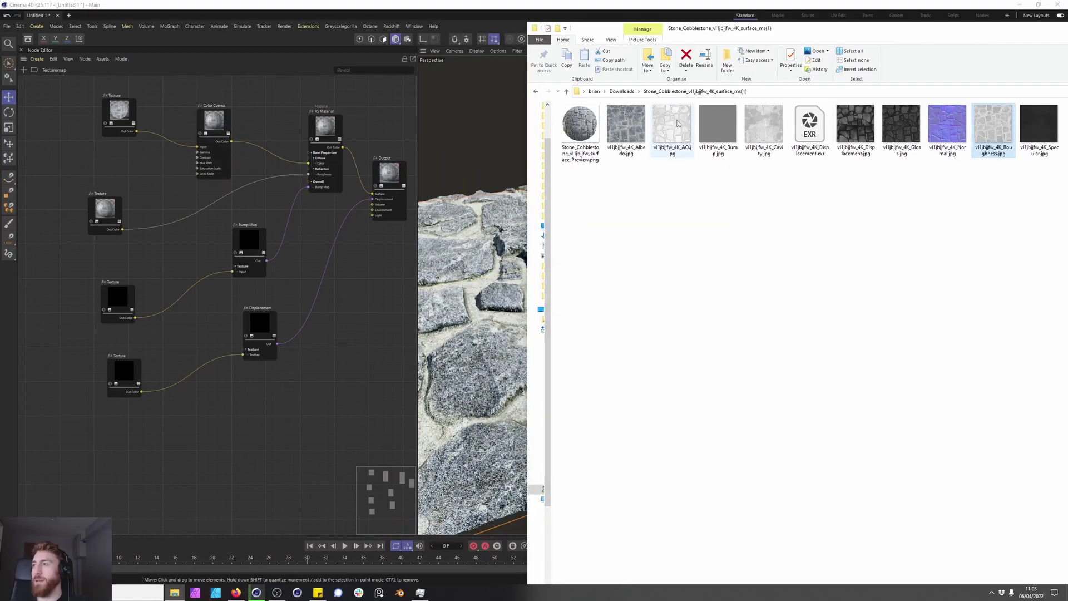
pyautogui.moveTo(678, 123); pyautogui.dragTo(281, 92)
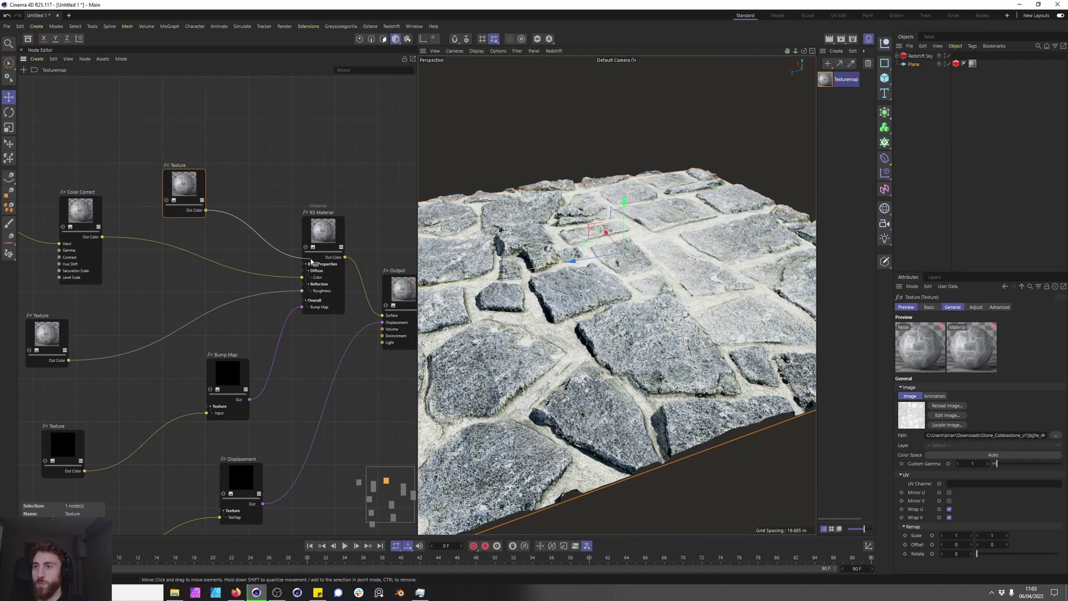
pyautogui.click(311, 258)
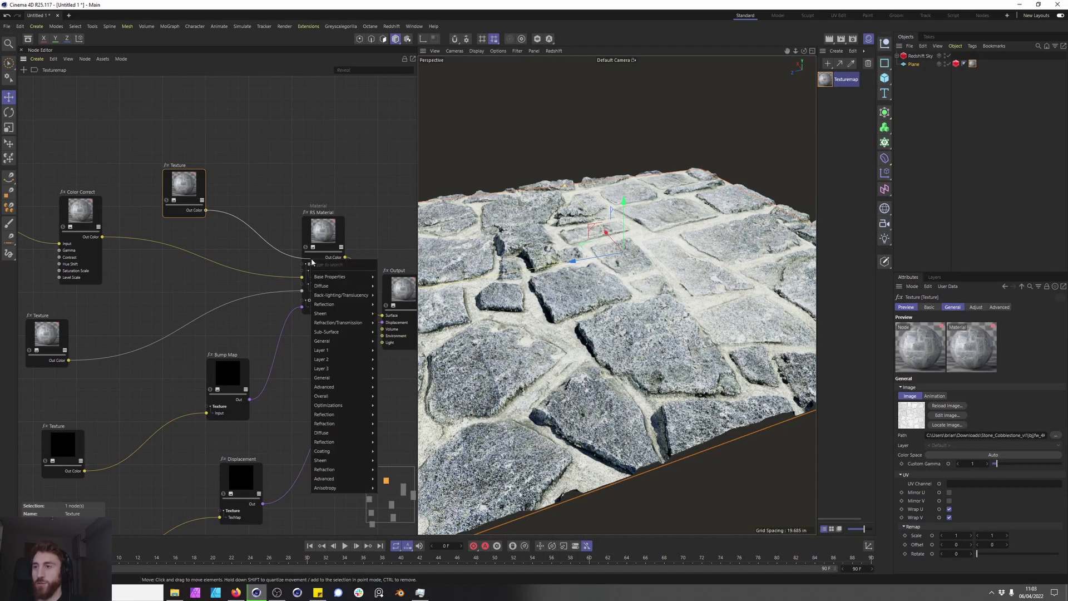
pyautogui.moveTo(335, 289)
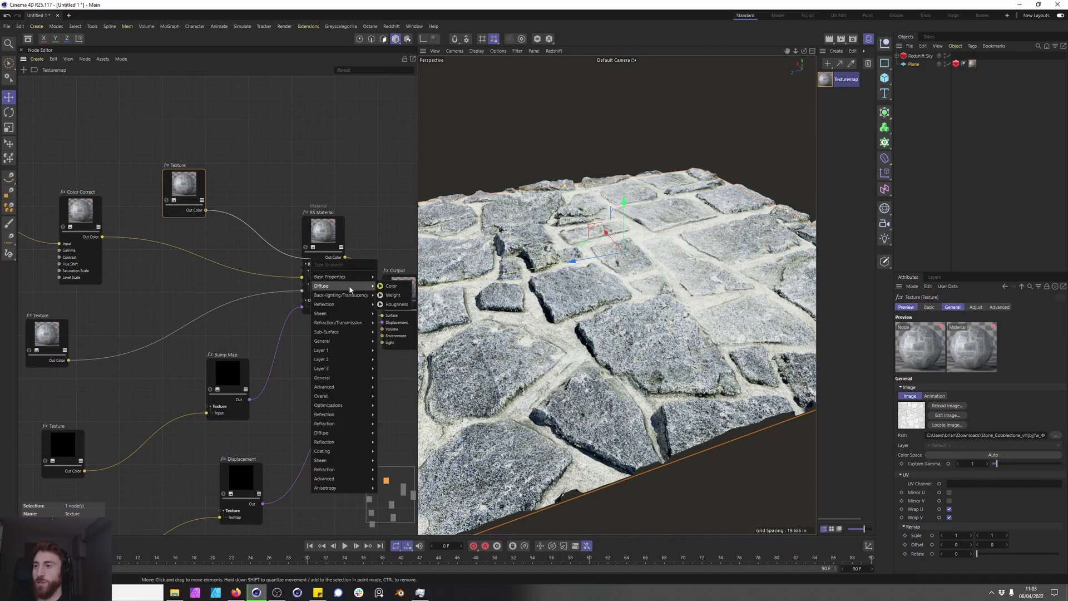
pyautogui.click(397, 304)
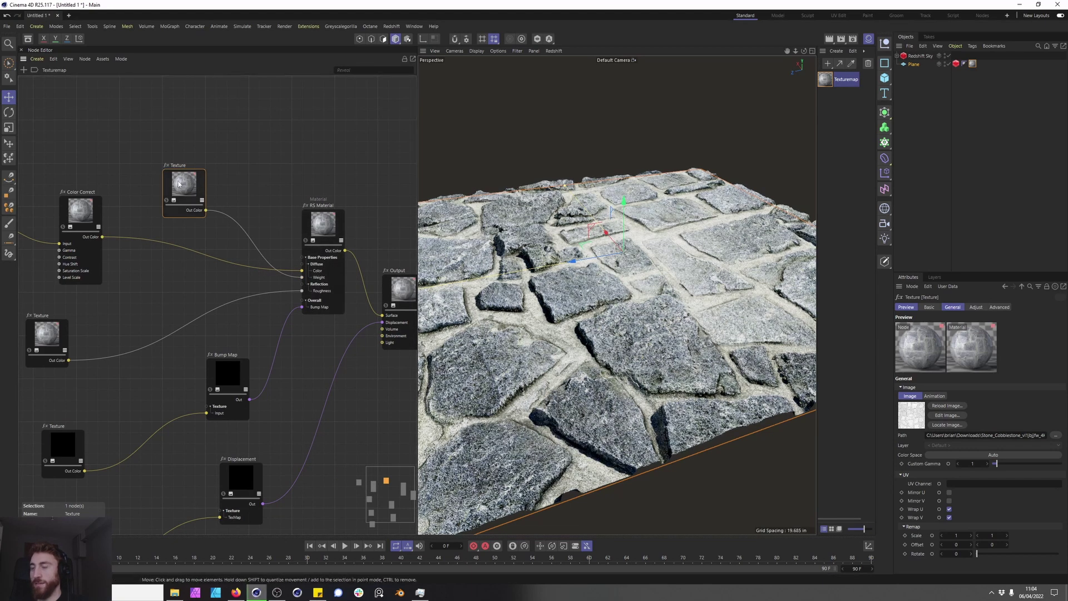
pyautogui.moveTo(186, 189); pyautogui.dragTo(146, 278)
pyautogui.moveTo(306, 184); pyautogui.dragTo(406, 172, button='middle')
pyautogui.moveTo(253, 276); pyautogui.dragTo(240, 248)
pyautogui.moveTo(248, 273); pyautogui.dragTo(264, 121)
pyautogui.moveTo(323, 131); pyautogui.dragTo(222, 182, button='middle')
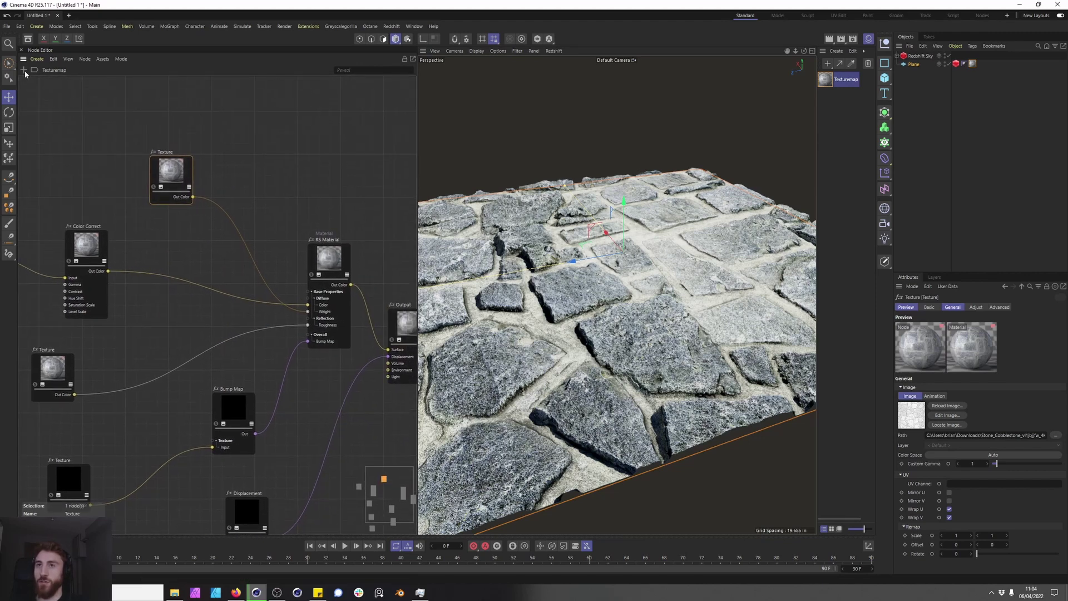
# Step: Add an AO node and delete the AO texture's Diffuse Weight connection
pyautogui.click(25, 71)
pyautogui.write('Ao')
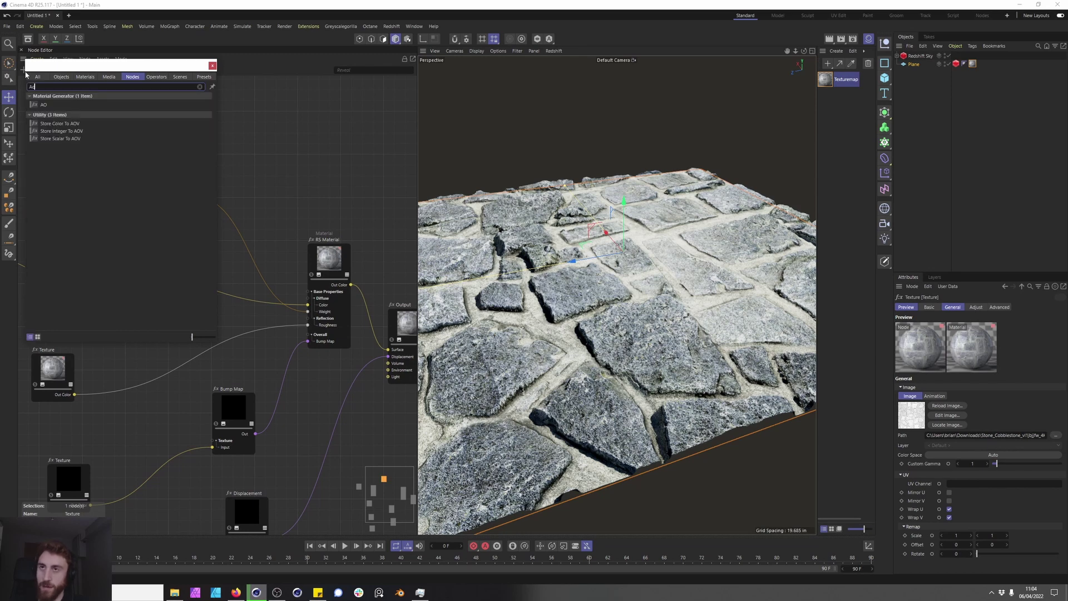
pyautogui.moveTo(43, 105); pyautogui.dragTo(268, 164)
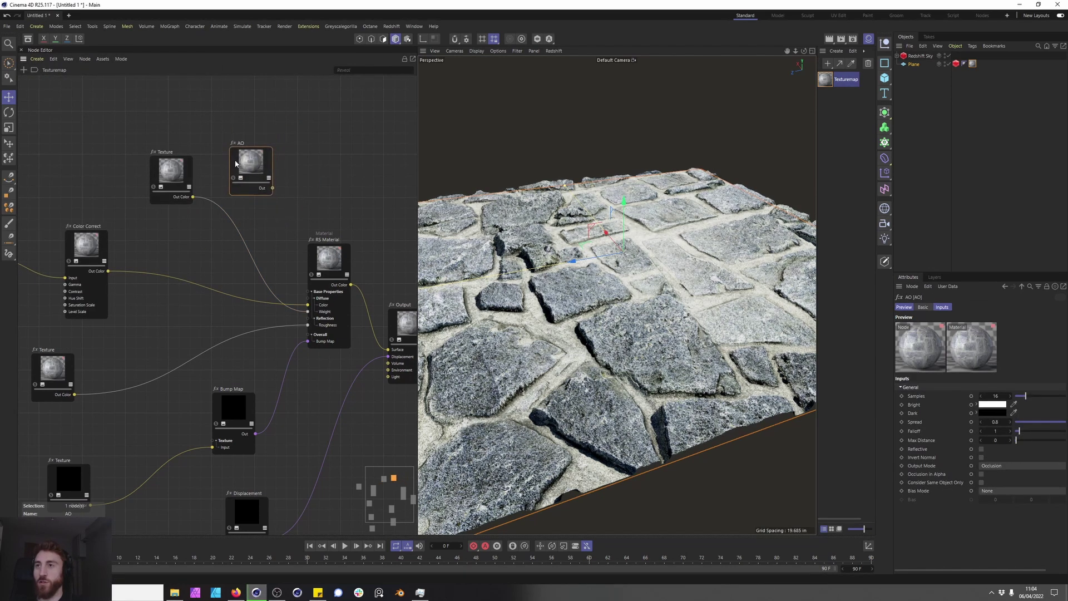
pyautogui.click(211, 202)
pyautogui.press('Delete')
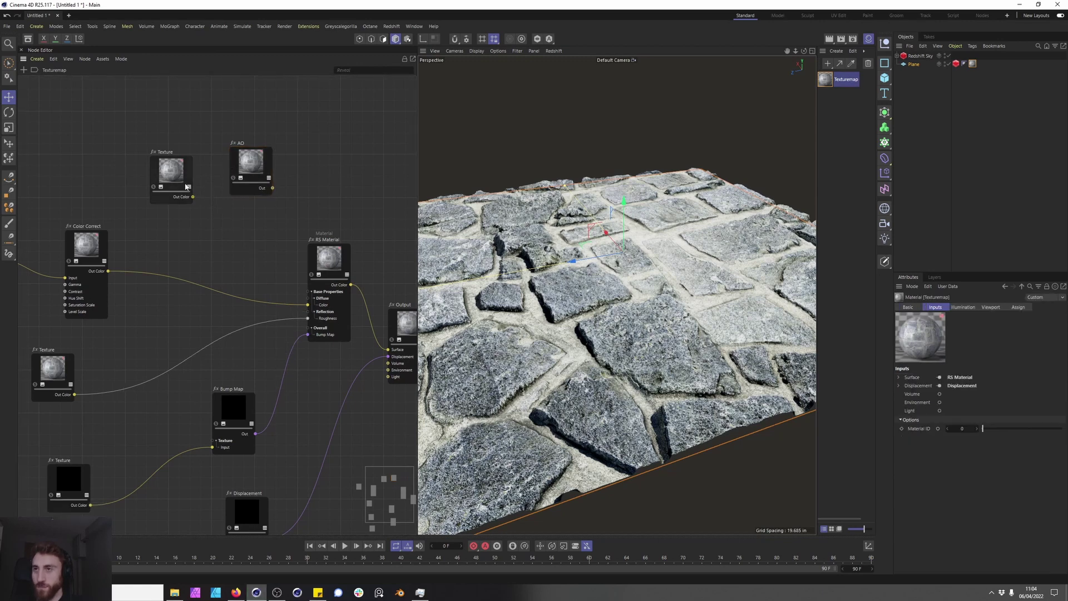
pyautogui.moveTo(170, 167); pyautogui.dragTo(135, 123)
pyautogui.moveTo(257, 186); pyautogui.dragTo(210, 212)
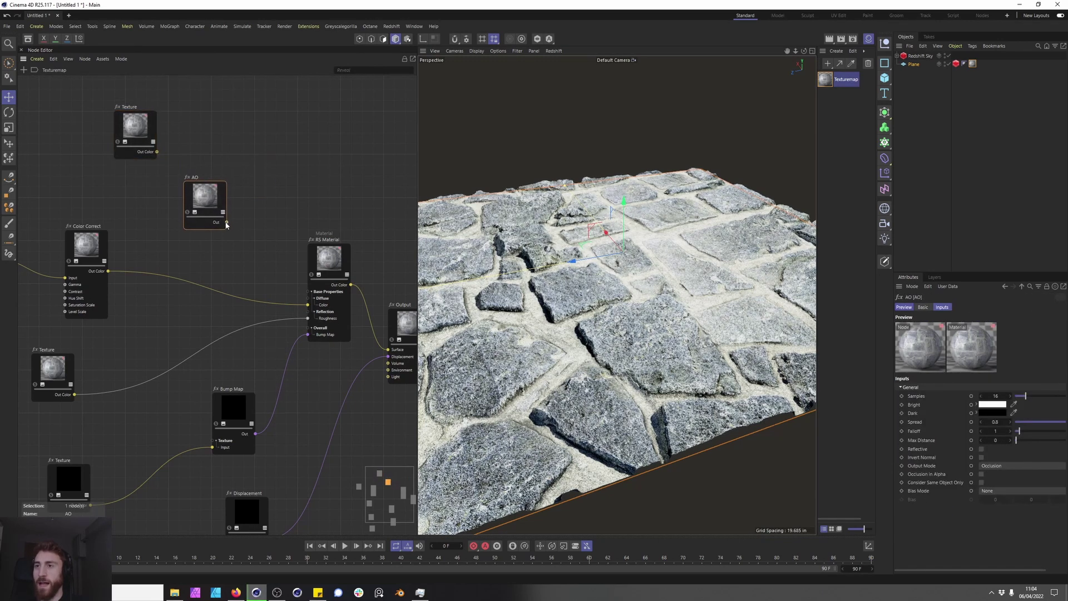
# Step: Wire the AO node's Out to the Output Surface to preview the occlusion pass
pyautogui.moveTo(269, 267)
pyautogui.mouseDown()
pyautogui.moveTo(333, 291)
pyautogui.moveTo(388, 351)
pyautogui.mouseUp()
pyautogui.moveTo(205, 195); pyautogui.dragTo(310, 162)
pyautogui.moveTo(310, 162)
pyautogui.mouseDown(button='middle')
pyautogui.moveTo(203, 193)
pyautogui.moveTo(257, 190)
pyautogui.mouseUp(button='middle')
pyautogui.scroll(-2, 657, 256)
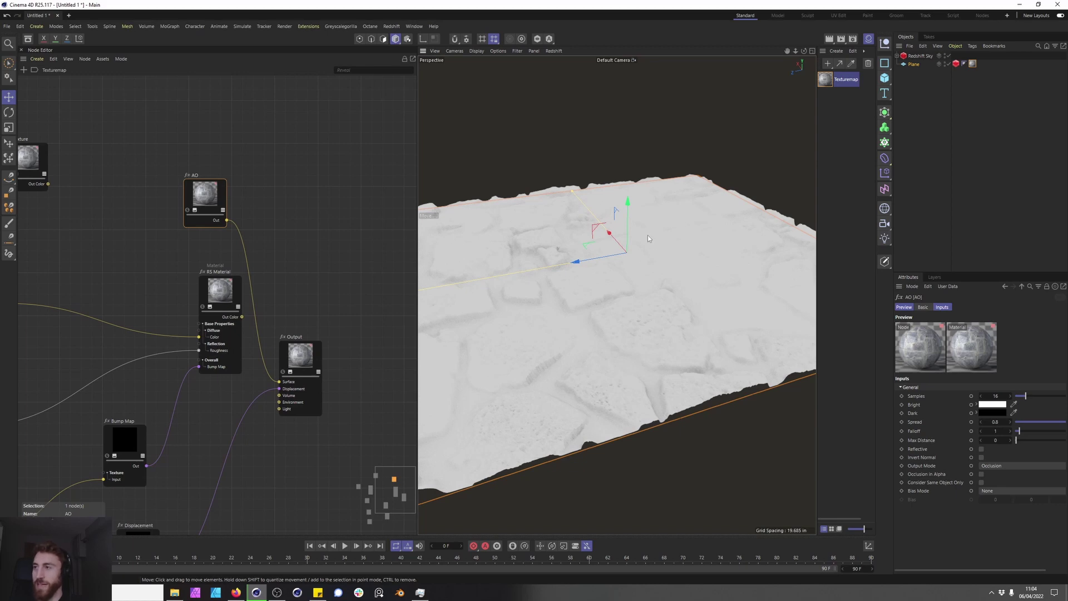
pyautogui.scroll(-2, 648, 234)
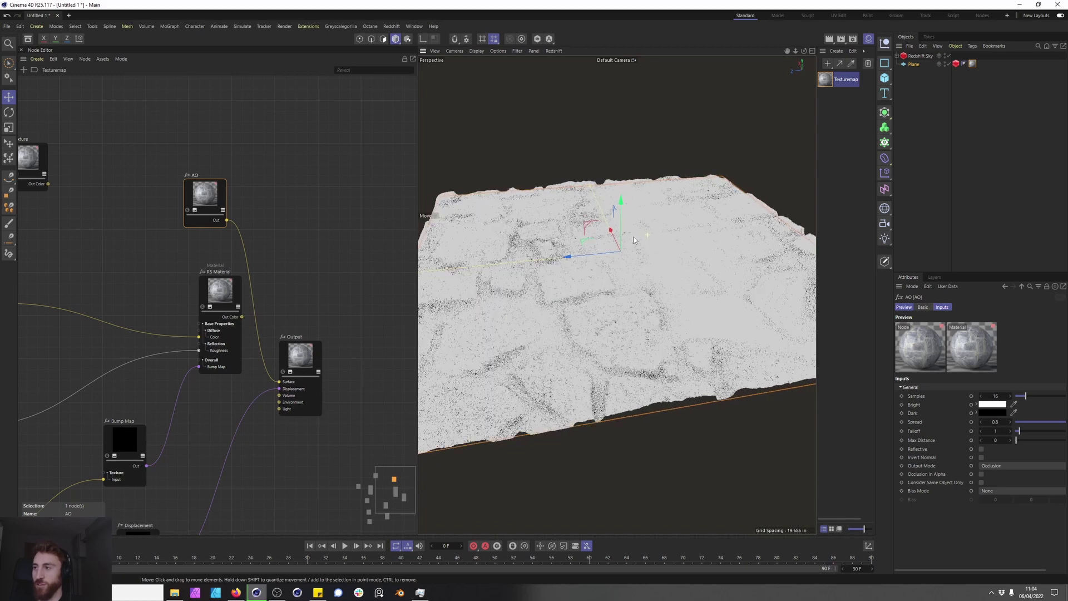
# Step: Enable Reflective on the AO node and try different Spread and Falloff values
pyautogui.click(981, 449)
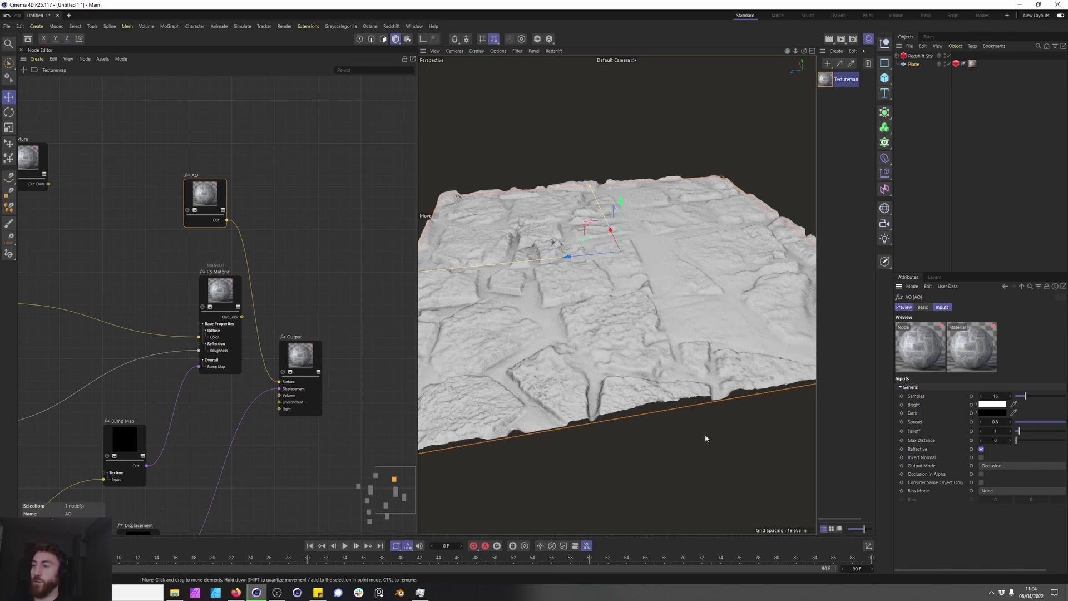
pyautogui.moveTo(817, 329); pyautogui.dragTo(707, 329)
pyautogui.moveTo(941, 421); pyautogui.dragTo(974, 423)
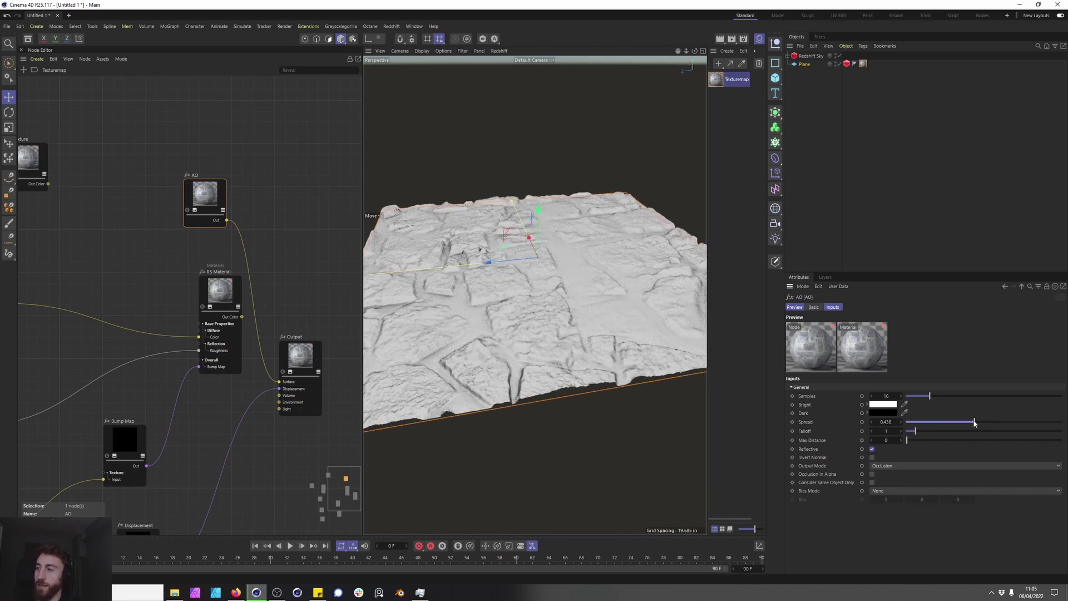
pyautogui.moveTo(975, 423); pyautogui.dragTo(991, 422)
pyautogui.moveTo(915, 431); pyautogui.dragTo(943, 433)
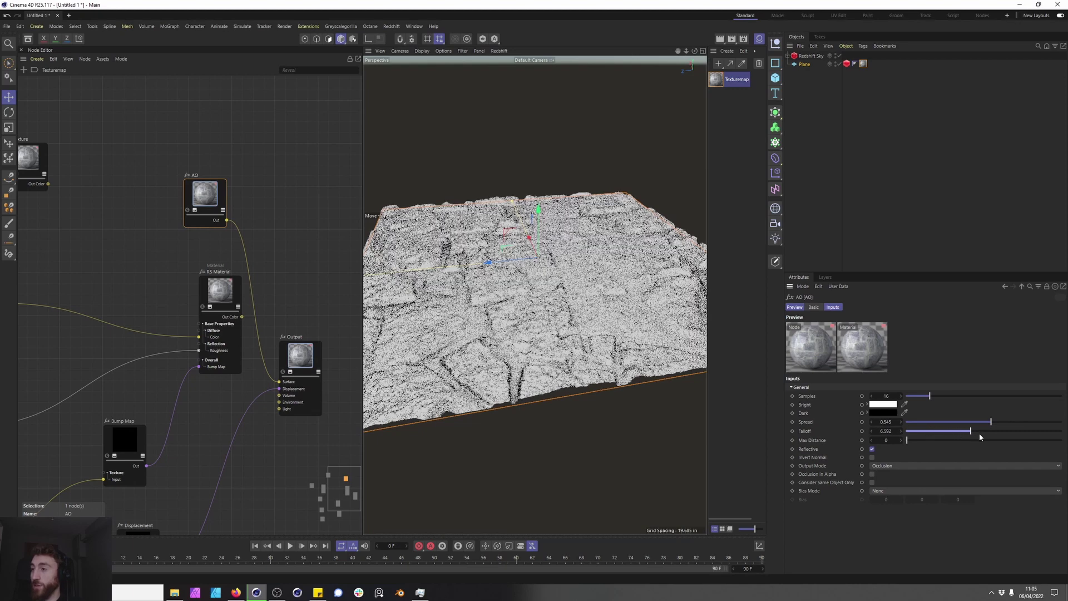
pyautogui.moveTo(1050, 444); pyautogui.dragTo(1038, 443)
pyautogui.moveTo(943, 436); pyautogui.dragTo(911, 434)
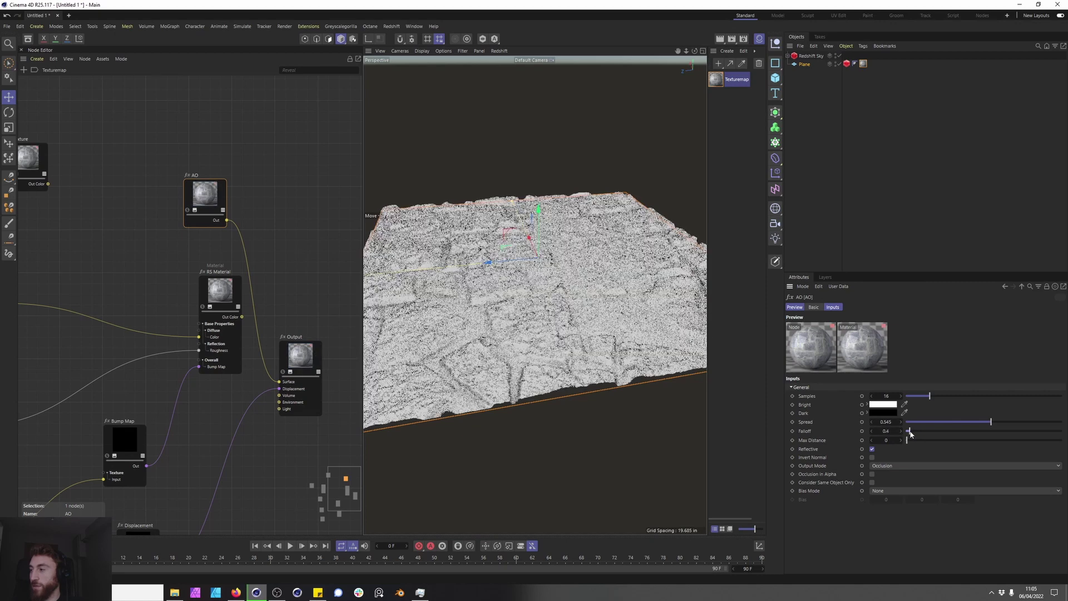
# Step: Set the AO Falloff to 1 and Spread to 0.5
pyautogui.moveTo(171, 146); pyautogui.dragTo(210, 177, button='middle')
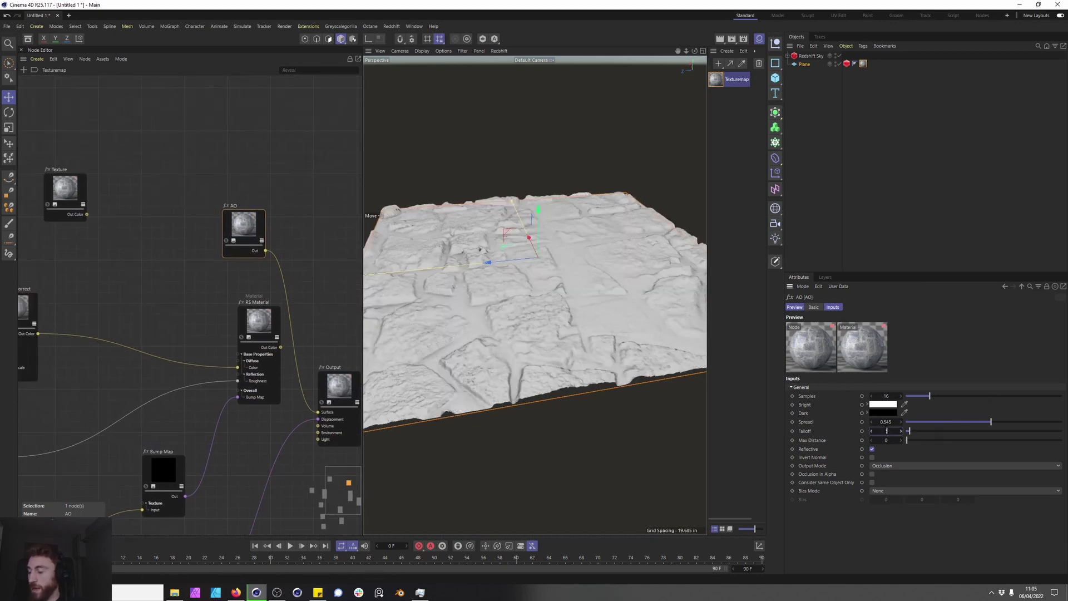
pyautogui.write('1')
pyautogui.press('Return')
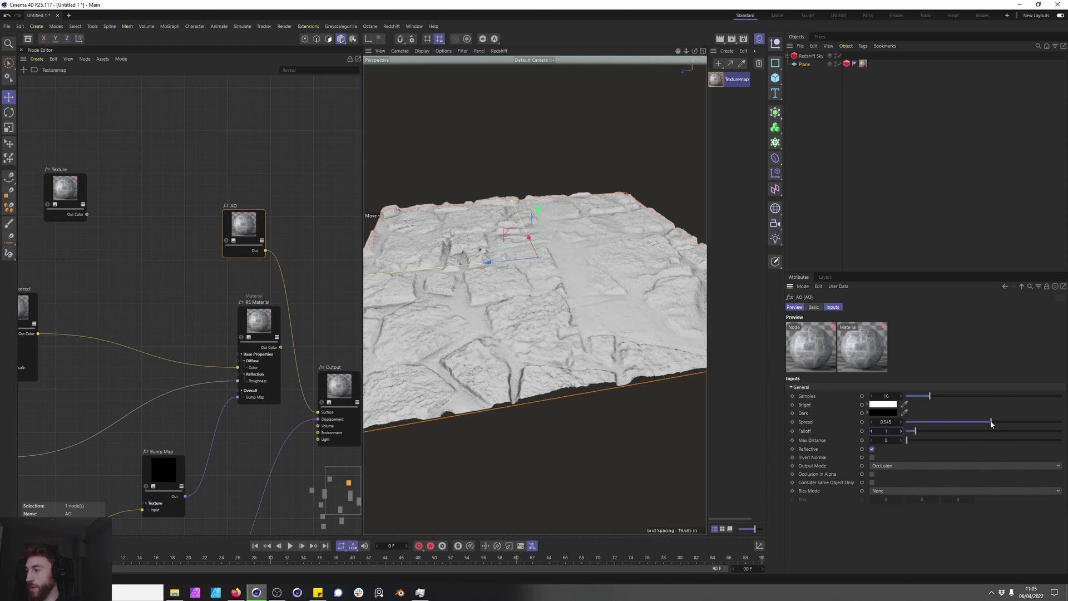
pyautogui.moveTo(991, 424); pyautogui.dragTo(1015, 423)
pyautogui.click(875, 423)
pyautogui.write('0.5')
pyautogui.press('Return')
pyautogui.keyDown('alt'); pyautogui.moveTo(517, 245); pyautogui.dragTo(552, 243); pyautogui.keyUp('alt')
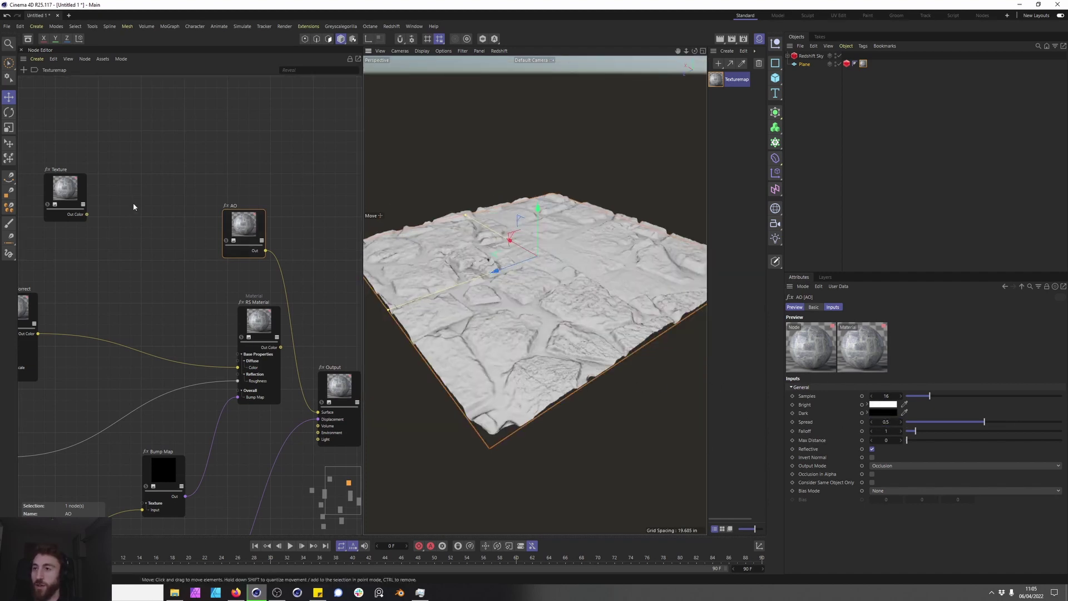
# Step: Reconnect RS Material's Out Color to the Output Surface
pyautogui.moveTo(199, 254); pyautogui.dragTo(211, 218, button='middle')
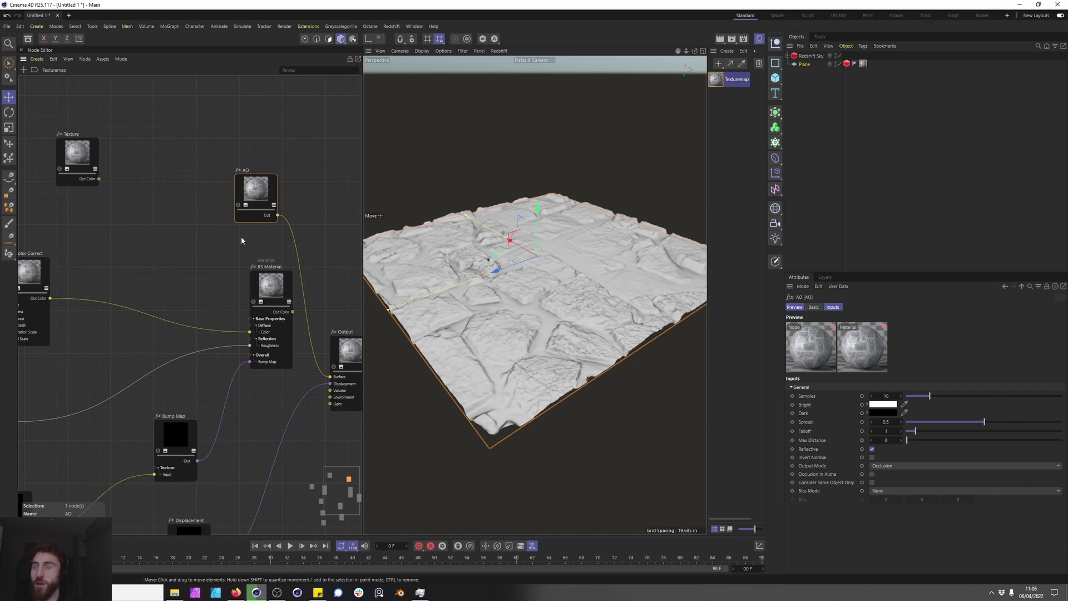
pyautogui.moveTo(242, 235); pyautogui.dragTo(234, 228, button='middle')
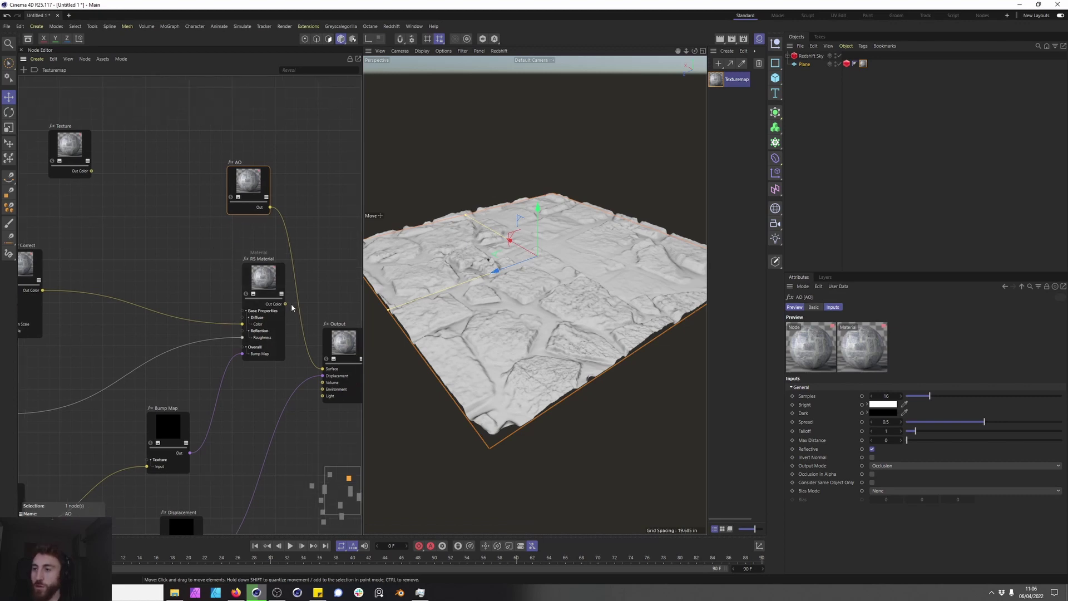
pyautogui.moveTo(328, 376); pyautogui.dragTo(325, 372)
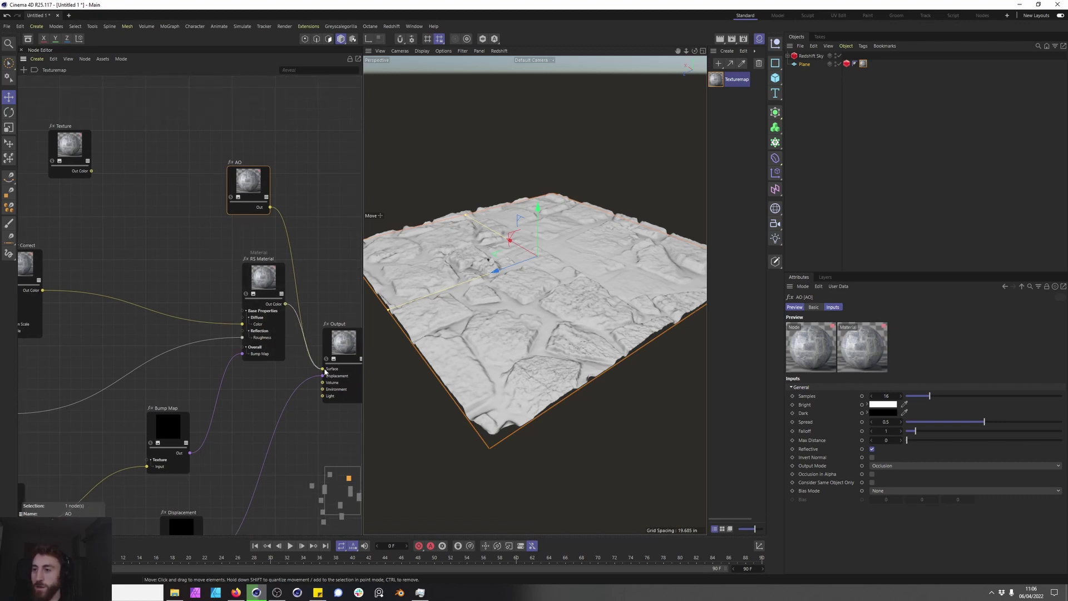
pyautogui.moveTo(160, 231); pyautogui.dragTo(151, 273, button='middle')
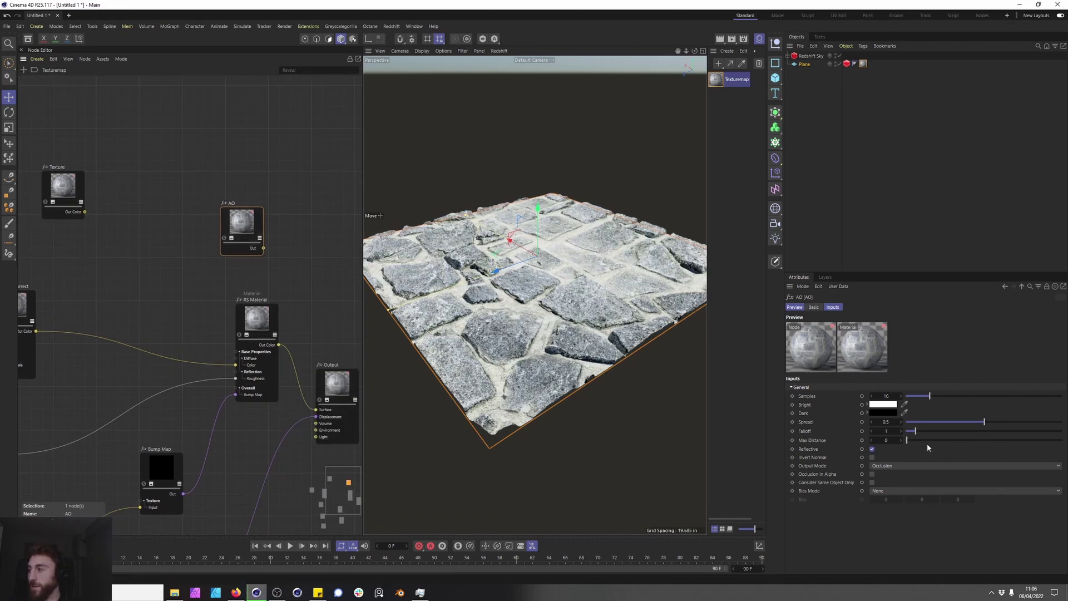
# Step: Make the AO Dark colour near-black and sample a whiter Bright colour from the render
pyautogui.click(904, 413)
pyautogui.click(588, 352)
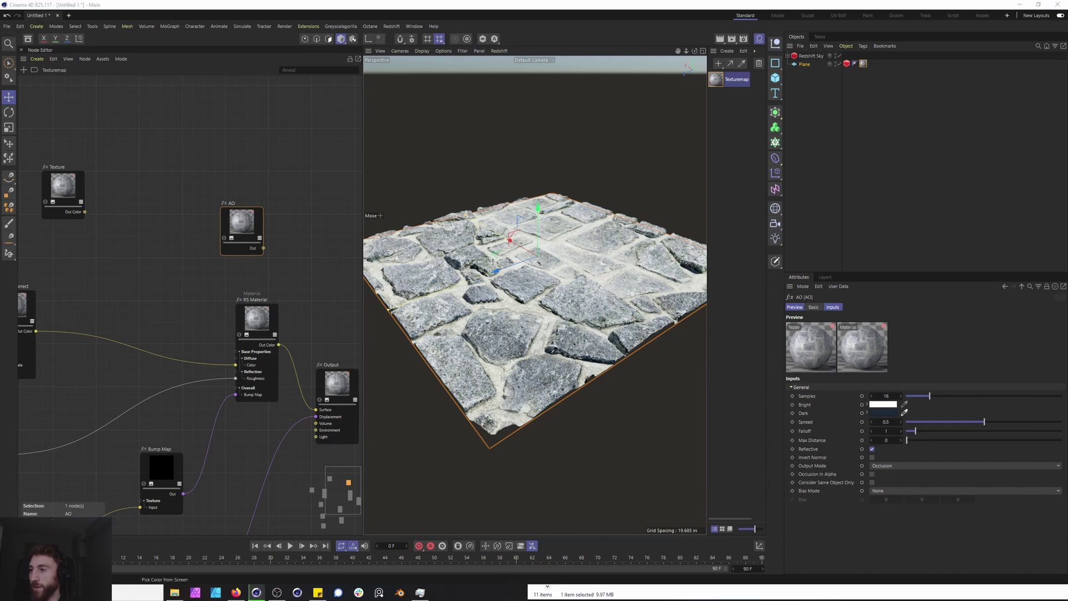
pyautogui.click(884, 413)
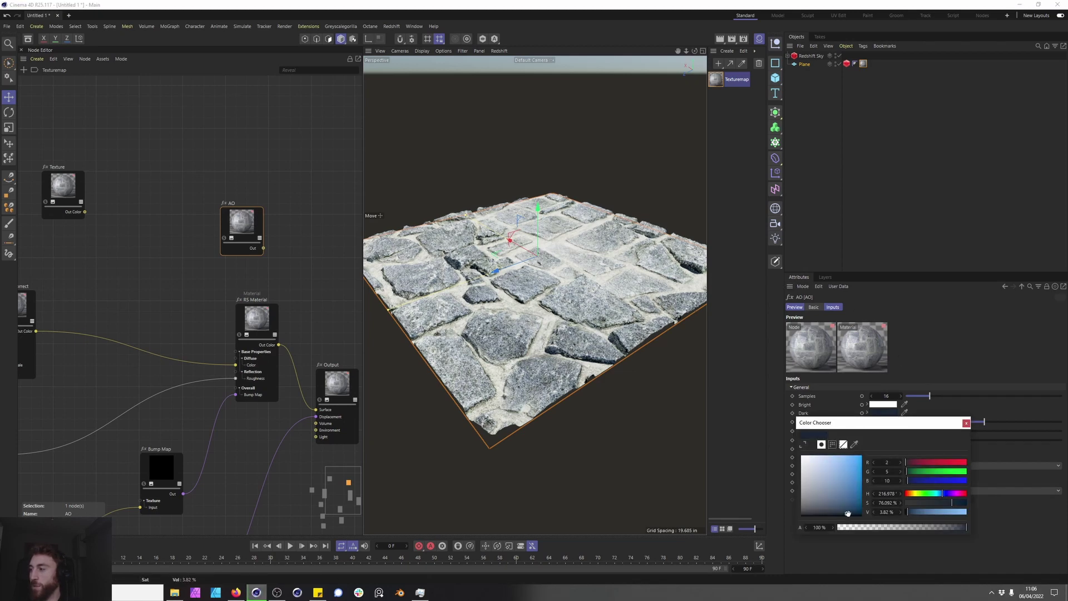
pyautogui.moveTo(847, 513); pyautogui.dragTo(845, 515)
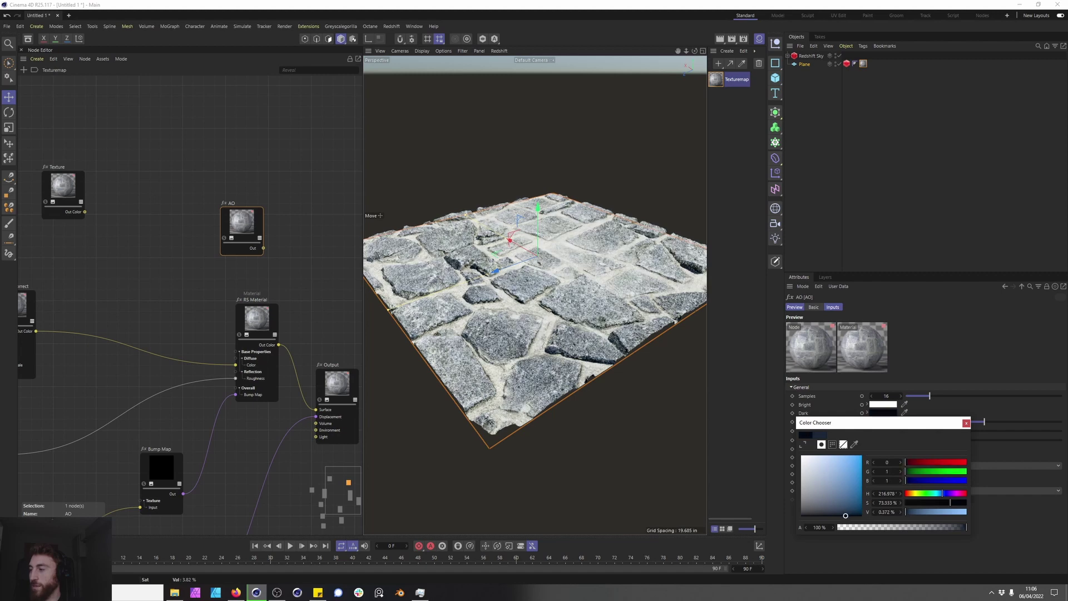
pyautogui.click(905, 405)
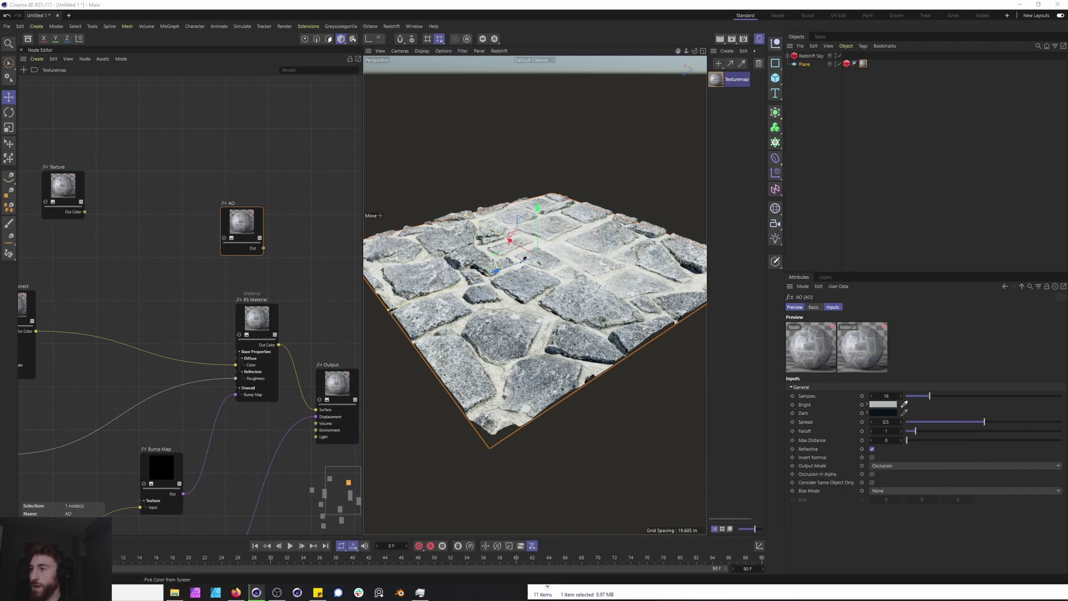
pyautogui.click(518, 325)
# Step: Reposition the AO node and lower the AO Falloff to 0.112
pyautogui.moveTo(256, 256); pyautogui.dragTo(304, 257, button='middle')
pyautogui.moveTo(304, 257); pyautogui.dragTo(234, 278)
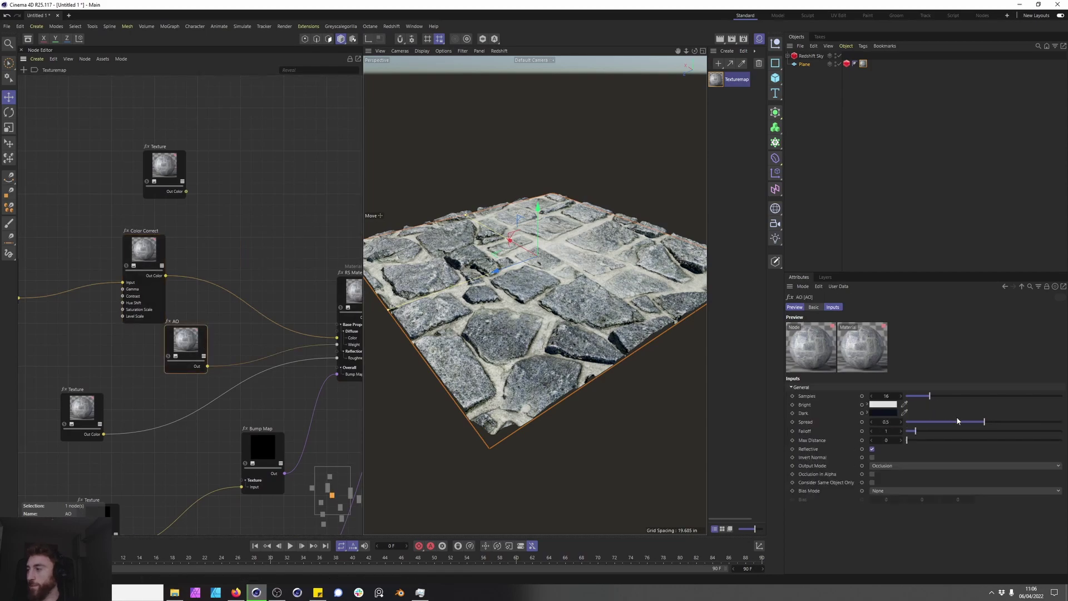
pyautogui.moveTo(916, 432); pyautogui.dragTo(907, 431)
pyautogui.keyDown('alt'); pyautogui.moveTo(569, 334); pyautogui.dragTo(484, 271); pyautogui.keyUp('alt')
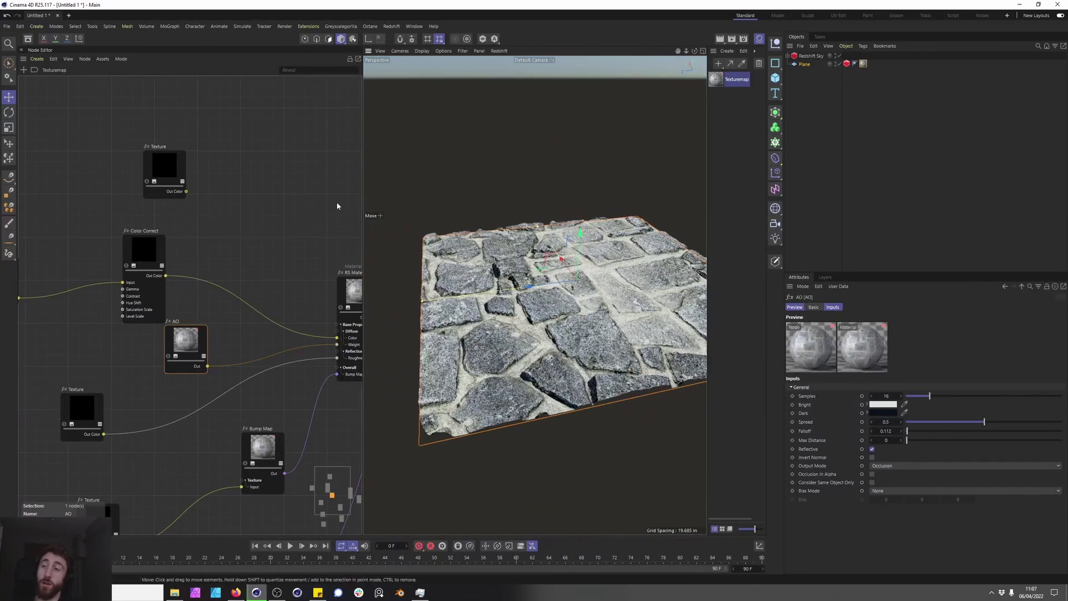
pyautogui.click(143, 249)
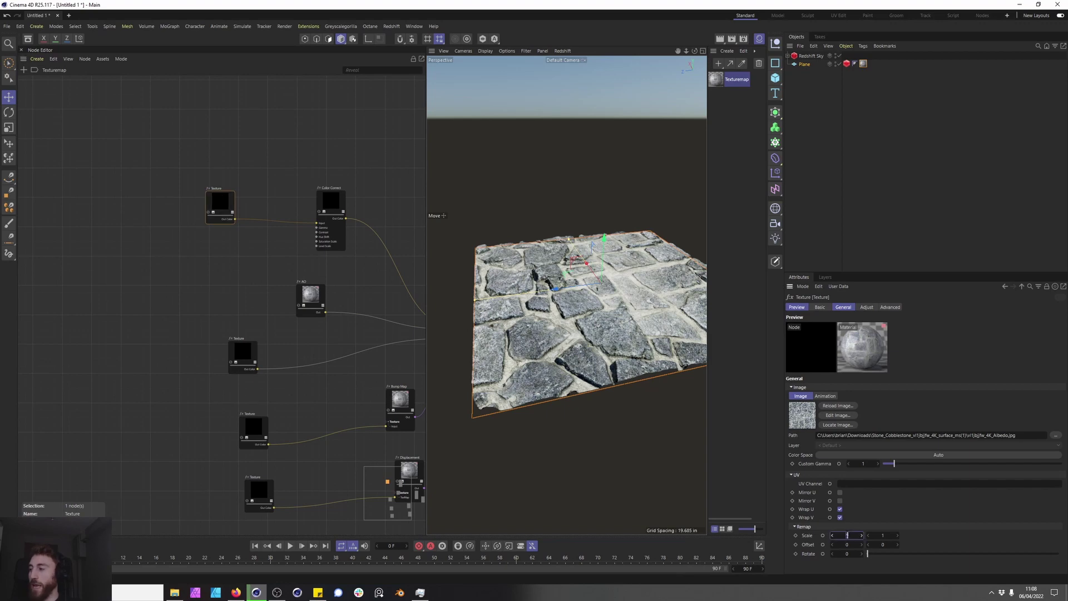
pyautogui.click(178, 301)
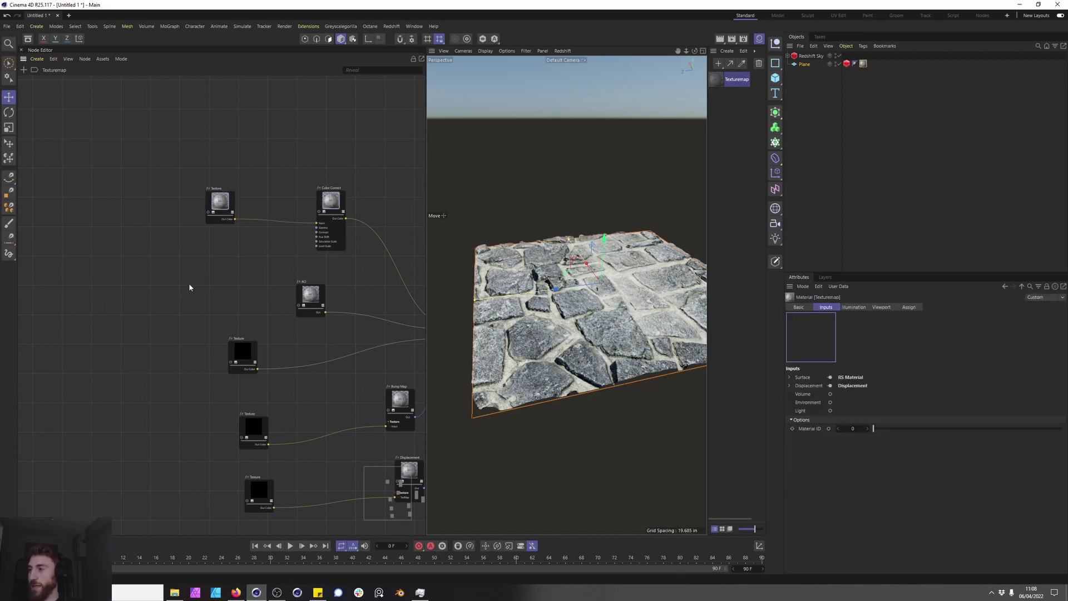
pyautogui.click(253, 360)
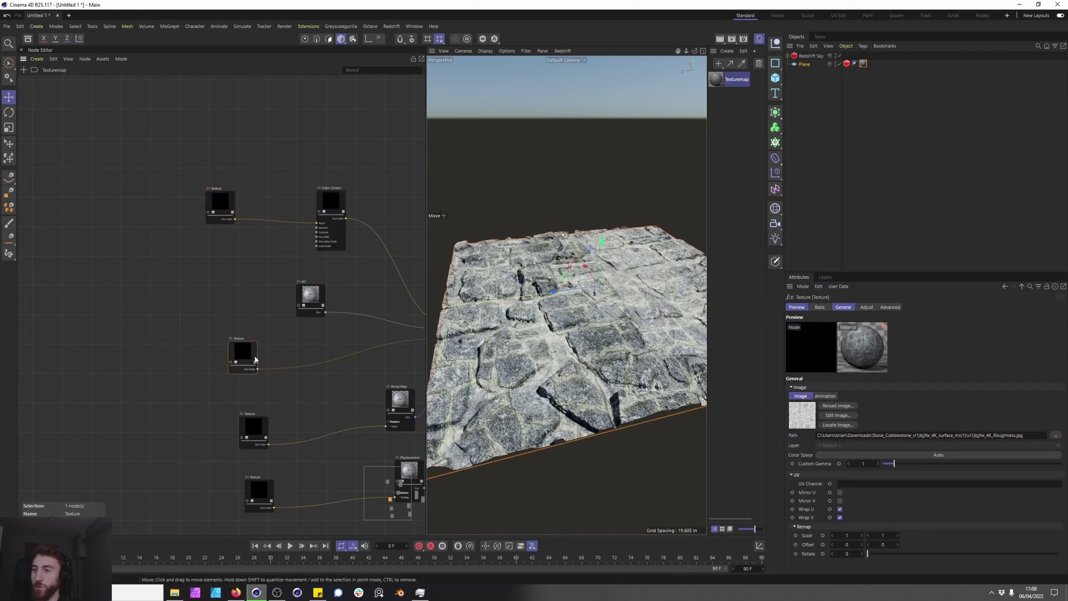
pyautogui.click(264, 488)
pyautogui.click(222, 190)
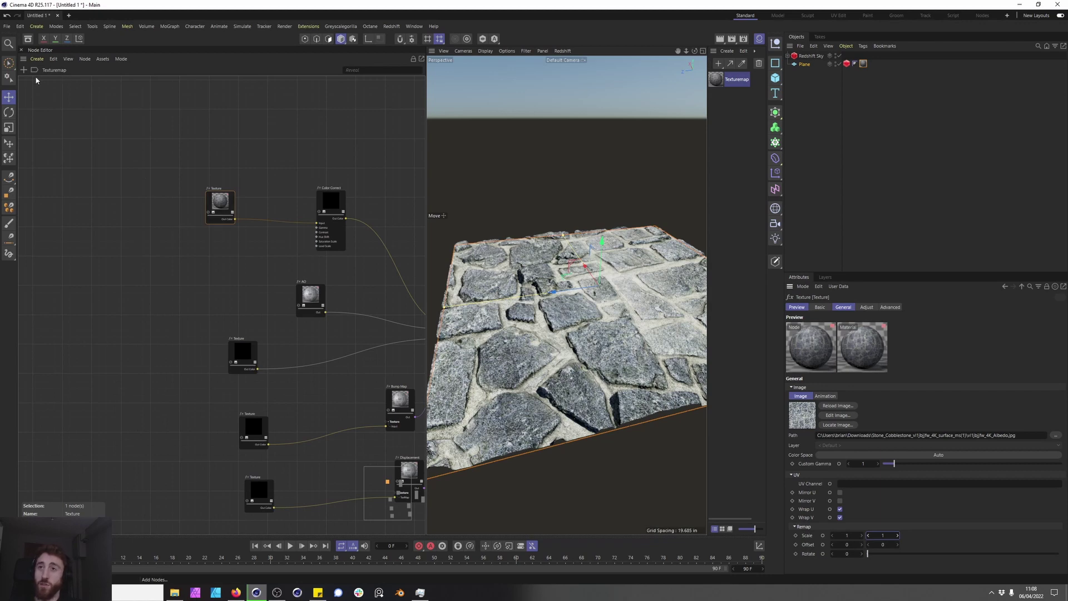
# Step: Add a Float Value node and wire its Result to every texture node's Remap Scale input
pyautogui.doubleClick(34, 77)
pyautogui.write('value')
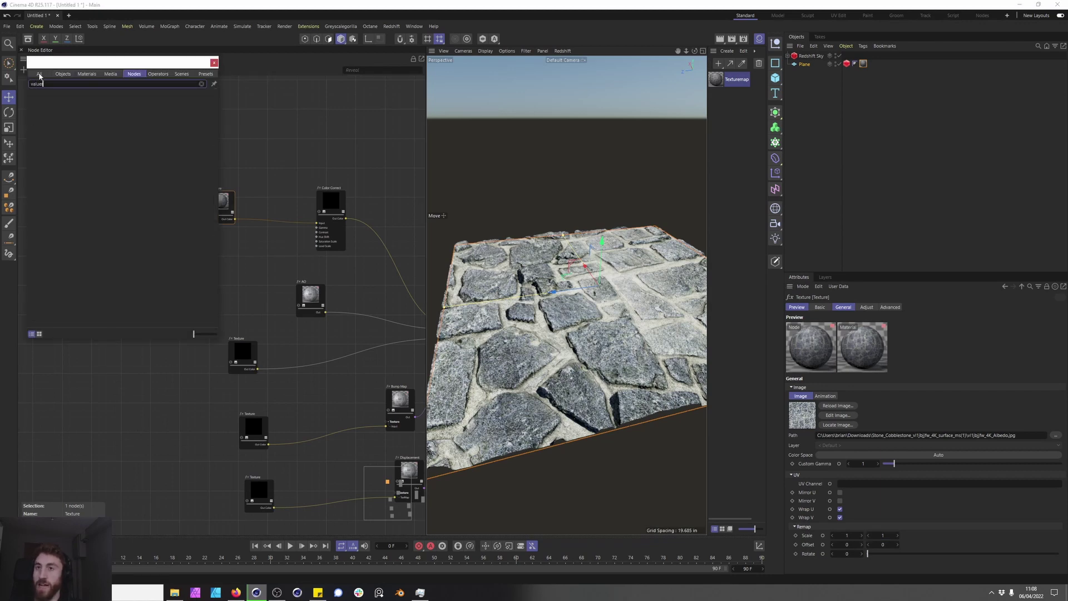
pyautogui.press('Return')
pyautogui.click(139, 246)
pyautogui.scroll(2, 139, 246)
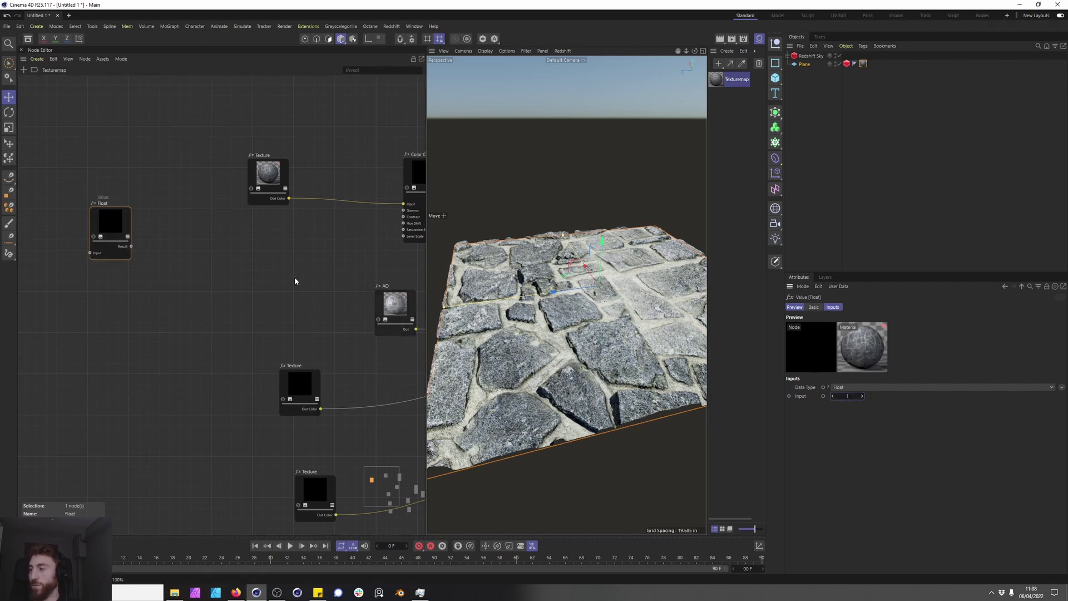
pyautogui.moveTo(132, 245); pyautogui.dragTo(266, 218)
pyautogui.click(264, 224)
pyautogui.moveTo(132, 246); pyautogui.dragTo(296, 413)
pyautogui.moveTo(315, 438)
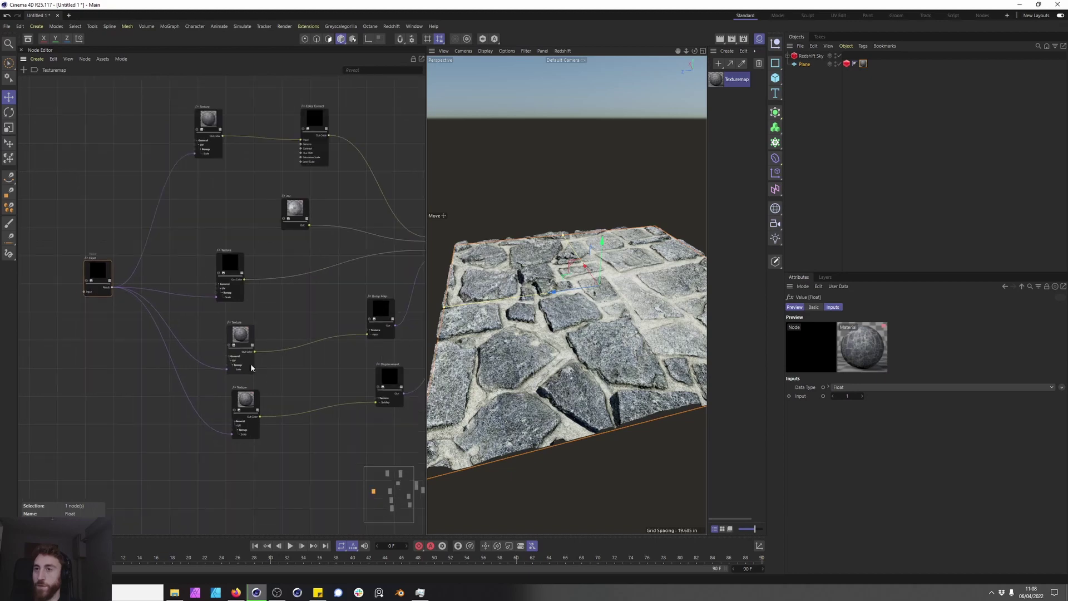
pyautogui.moveTo(251, 368); pyautogui.dragTo(304, 357, button='middle')
pyautogui.moveTo(151, 266); pyautogui.dragTo(144, 218)
pyautogui.moveTo(860, 395); pyautogui.dragTo(851, 394)
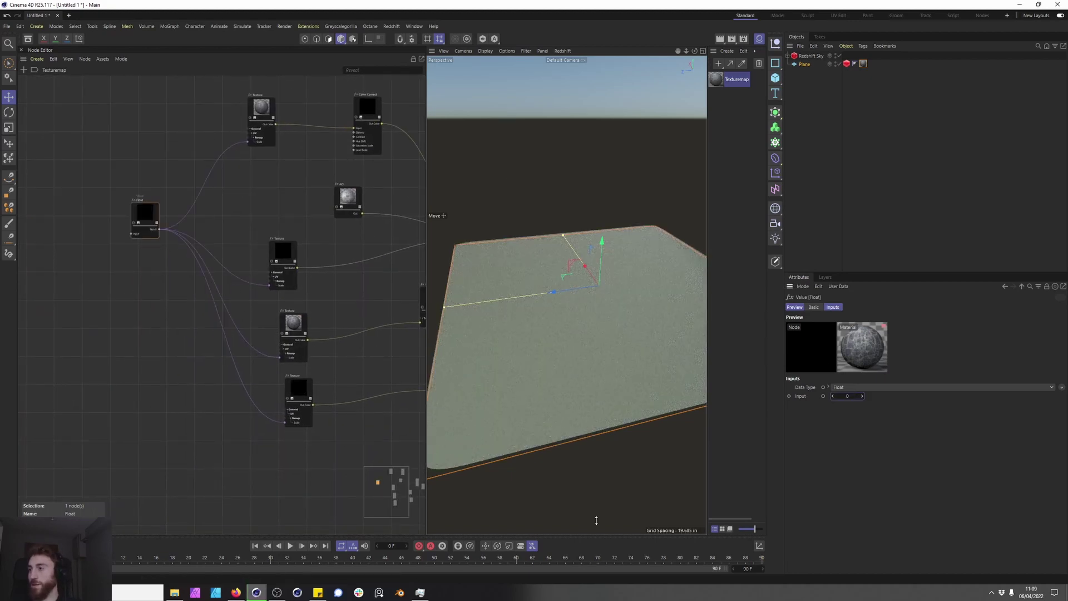
# Step: Try shared scale values of 3 and then 10, keeping the node's data type as Float
pyautogui.click(845, 396)
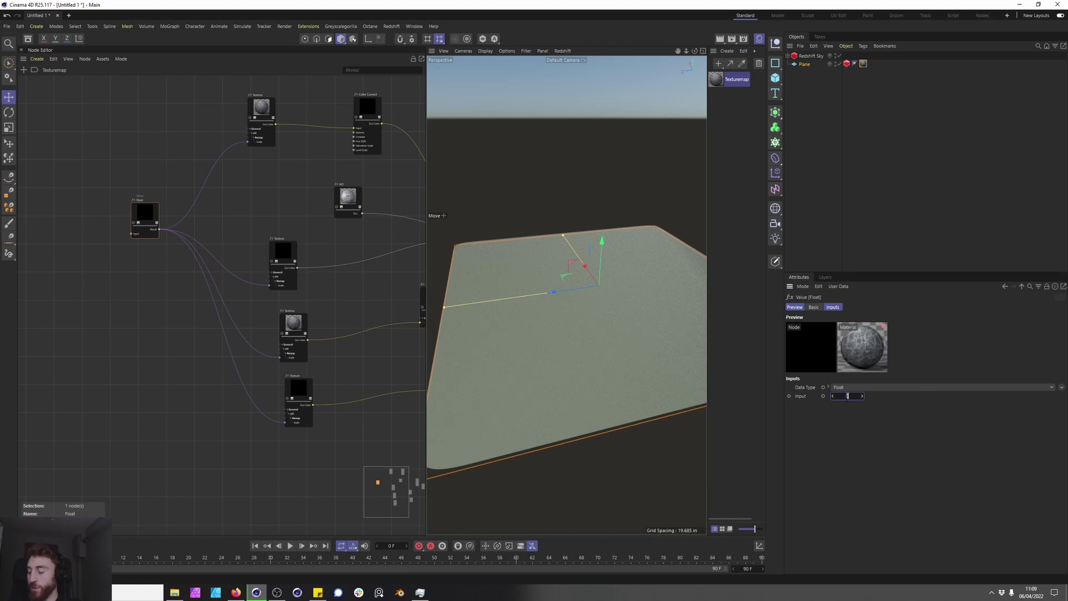
pyautogui.write('3')
pyautogui.press('Return')
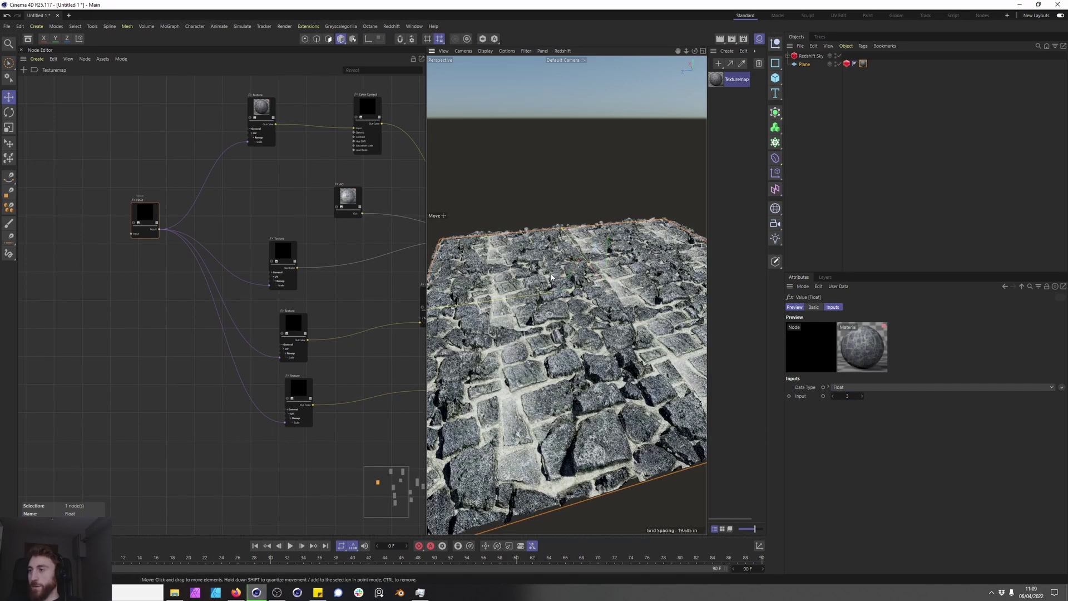
pyautogui.keyDown('alt'); pyautogui.moveTo(591, 306); pyautogui.dragTo(634, 290); pyautogui.keyUp('alt')
pyautogui.click(848, 396)
pyautogui.write('10')
pyautogui.press('Return')
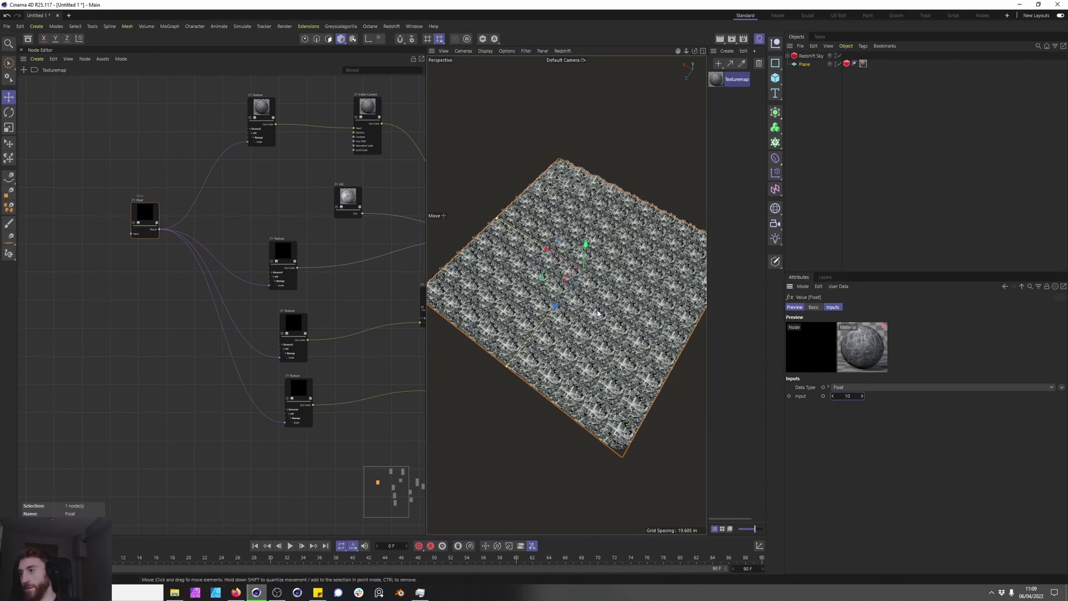
pyautogui.scroll(5, 597, 313)
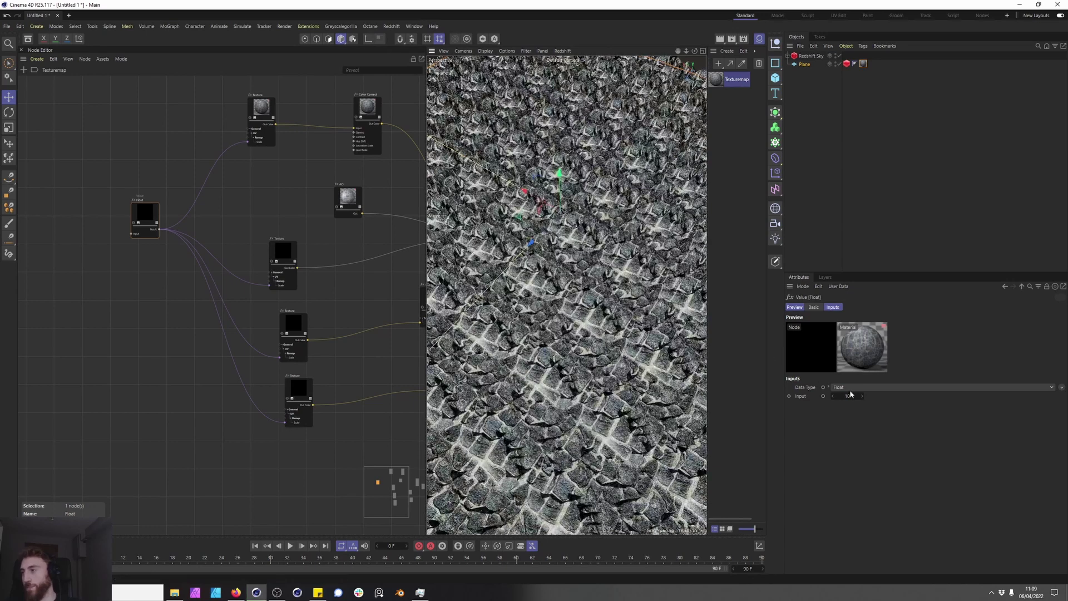
pyautogui.click(846, 387)
pyautogui.click(846, 396)
pyautogui.click(848, 396)
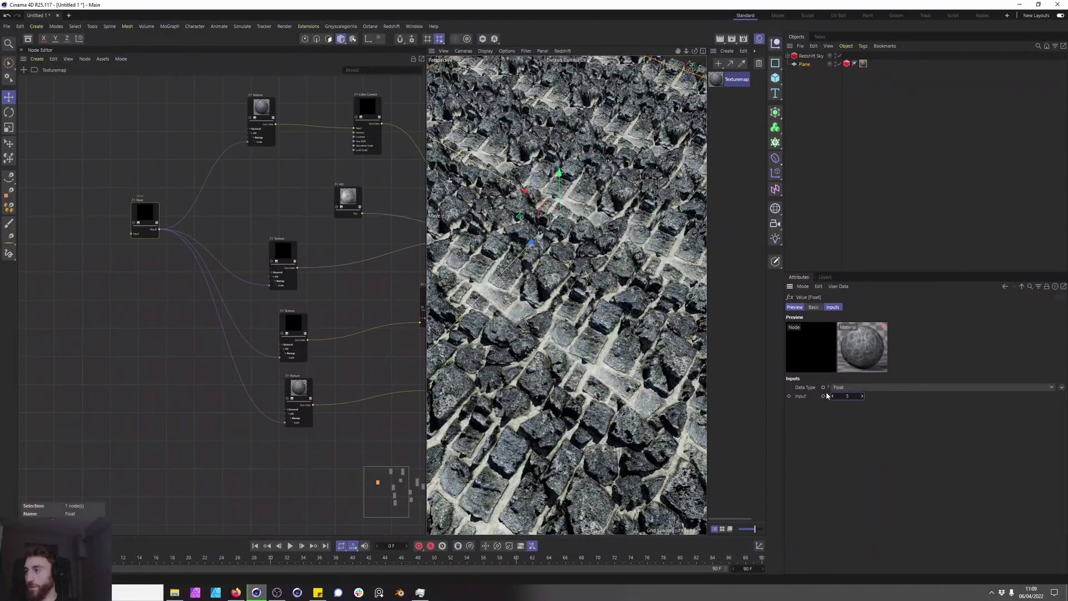
# Step: Set the shared scale to 1 and add a second Float Value node set to 5 for rotation
pyautogui.write('1')
pyautogui.press('Return')
pyautogui.scroll(2, 176, 134)
pyautogui.hotkey('shift', 'c')
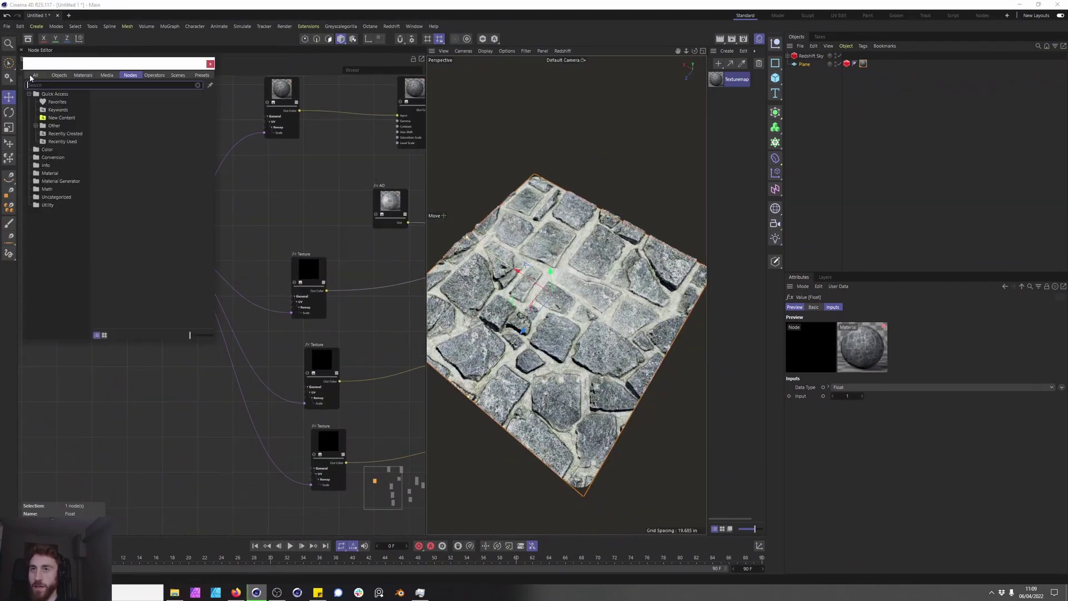
pyautogui.write('value')
pyautogui.moveTo(44, 121); pyautogui.dragTo(110, 356)
pyautogui.click(848, 396)
pyautogui.write('5')
pyautogui.press('Return')
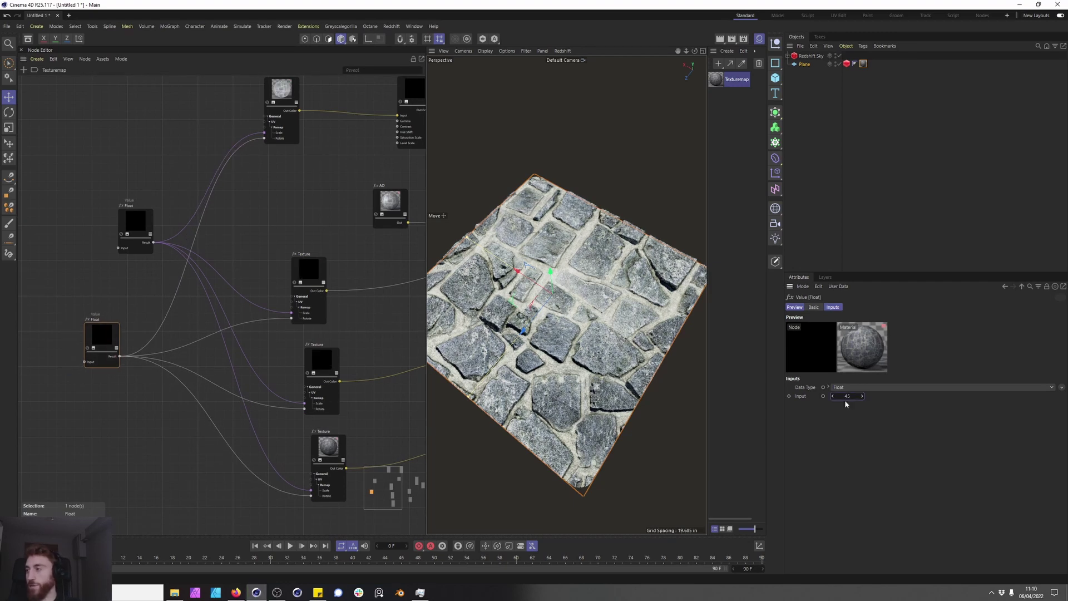
# Step: Tidy the graph by moving the upper Float node left and realigning the top, normal and displacement texture nodes
pyautogui.scroll(3, 612, 284)
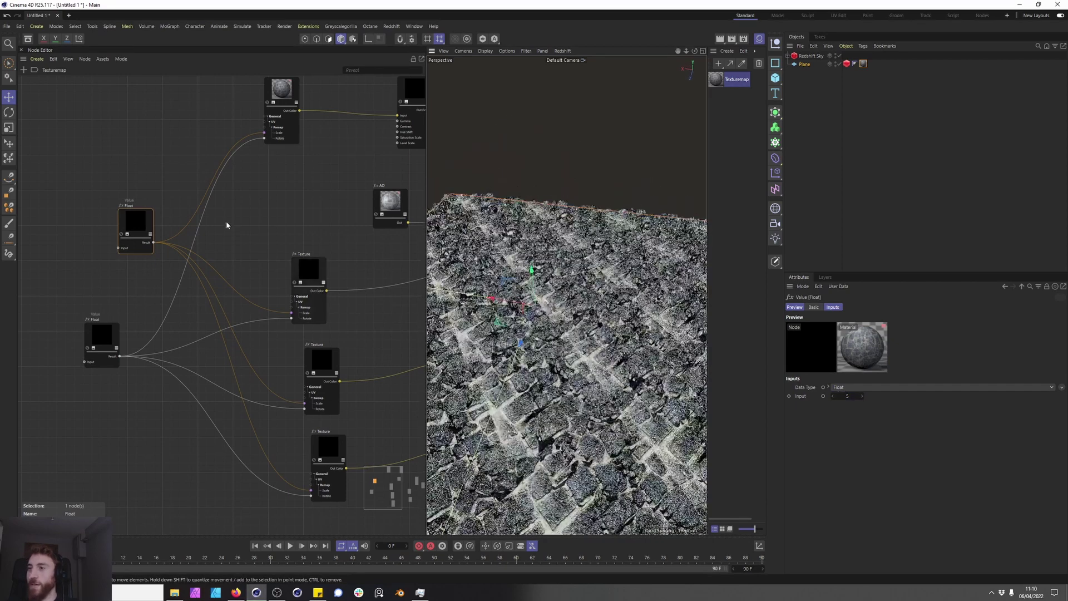
pyautogui.moveTo(135, 225); pyautogui.dragTo(109, 228)
pyautogui.click(291, 105)
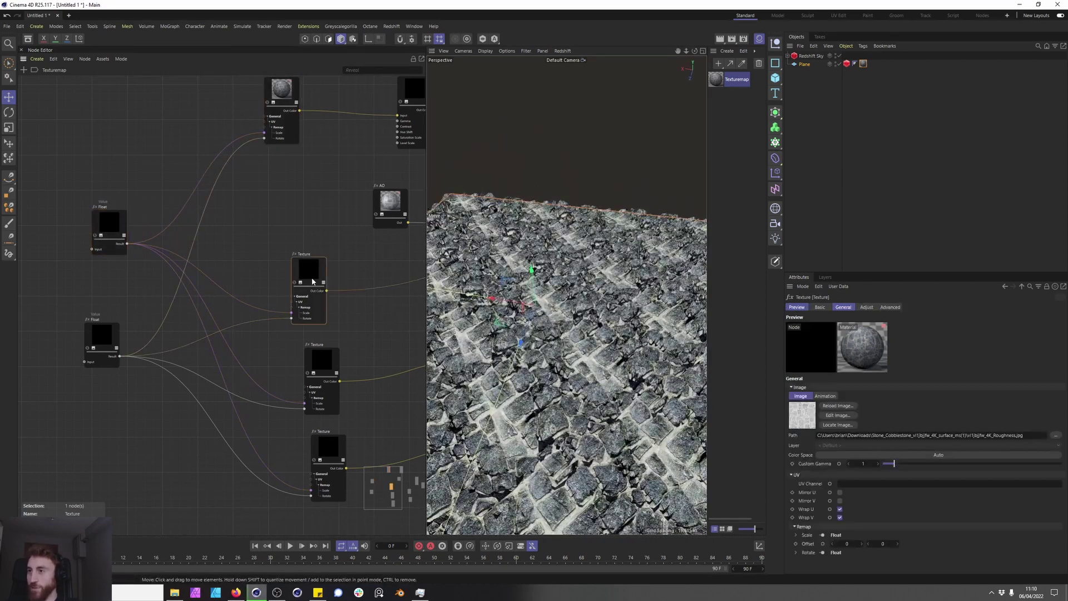
pyautogui.click(322, 362)
pyautogui.scroll(-1, 291, 214)
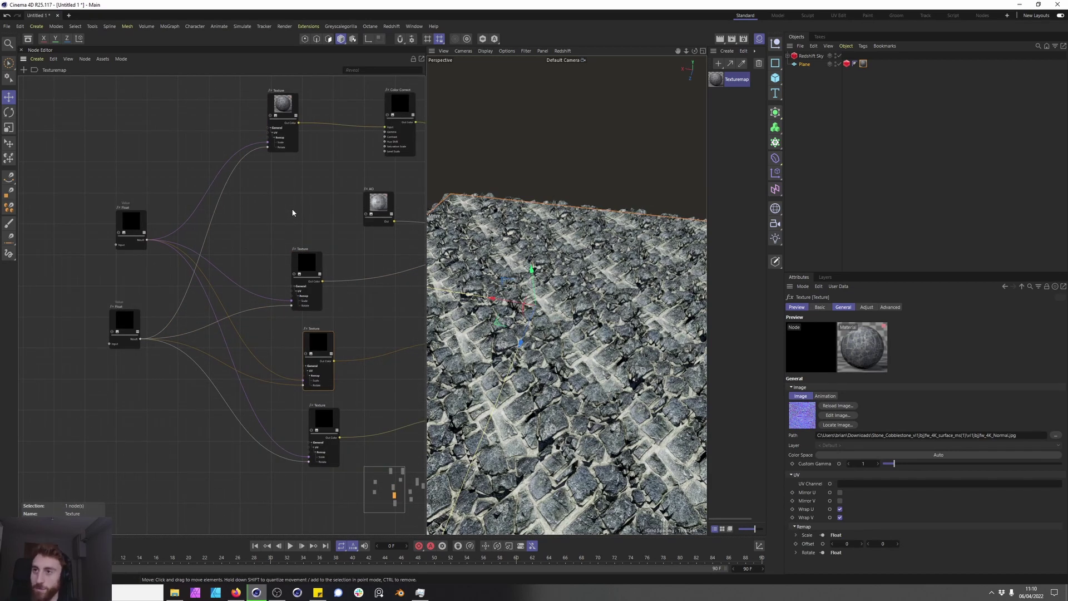
pyautogui.scroll(1, 251, 208)
pyautogui.click(212, 205)
pyautogui.scroll(-1, 211, 205)
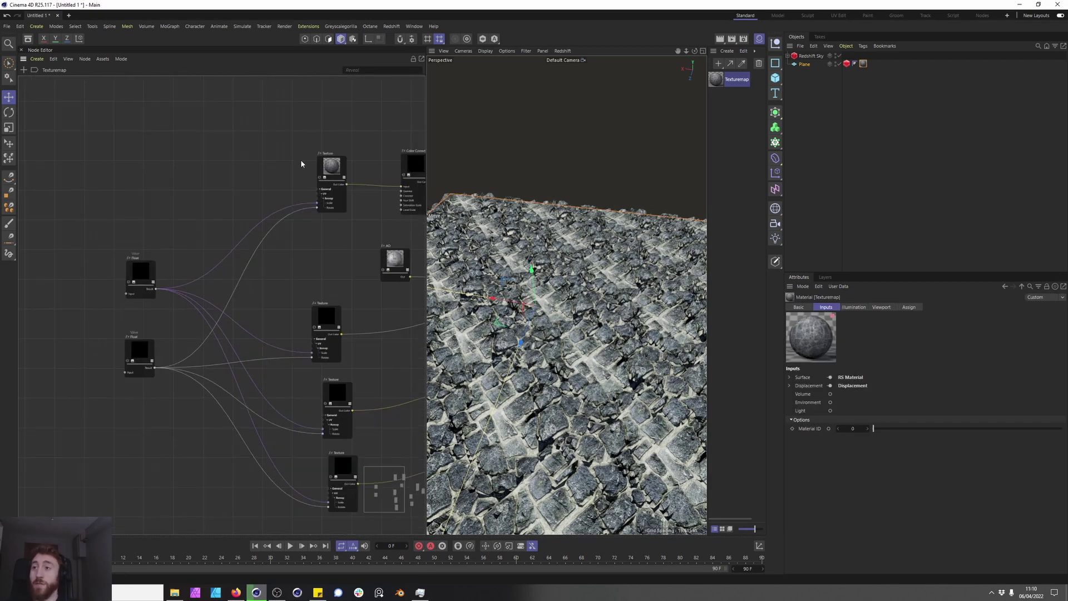
pyautogui.click(334, 170)
pyautogui.moveTo(334, 169); pyautogui.dragTo(337, 186)
pyautogui.moveTo(324, 308); pyautogui.dragTo(334, 277)
pyautogui.moveTo(338, 392); pyautogui.dragTo(338, 368)
pyautogui.scroll(-2, 296, 224)
# Step: Pack both Float Value nodes into one Group node and move it up and to the right
pyautogui.moveTo(119, 184); pyautogui.dragTo(251, 420)
pyautogui.rightClick(212, 239)
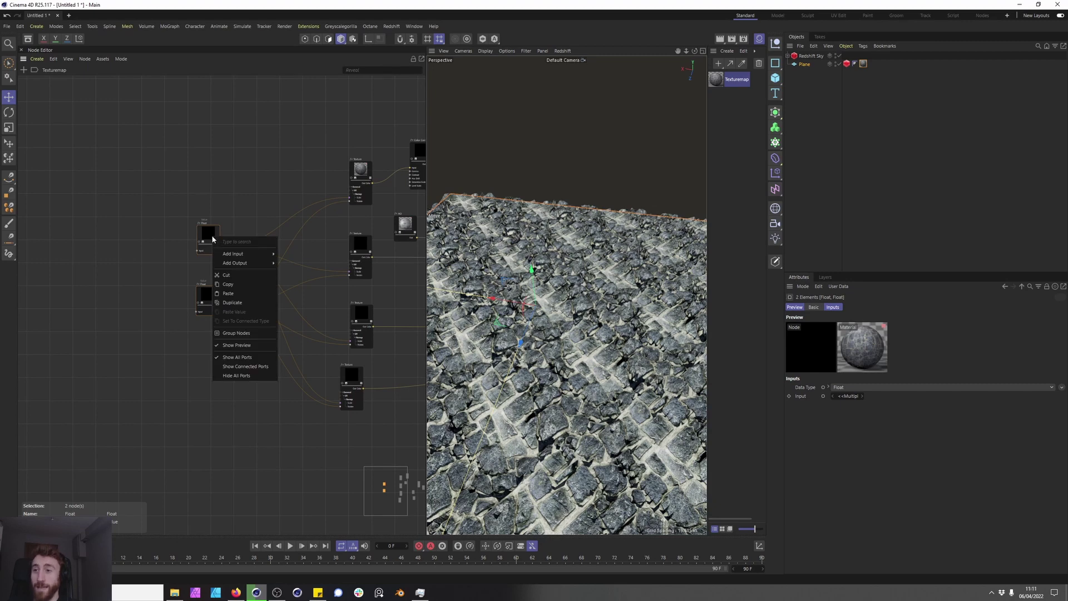
pyautogui.click(237, 333)
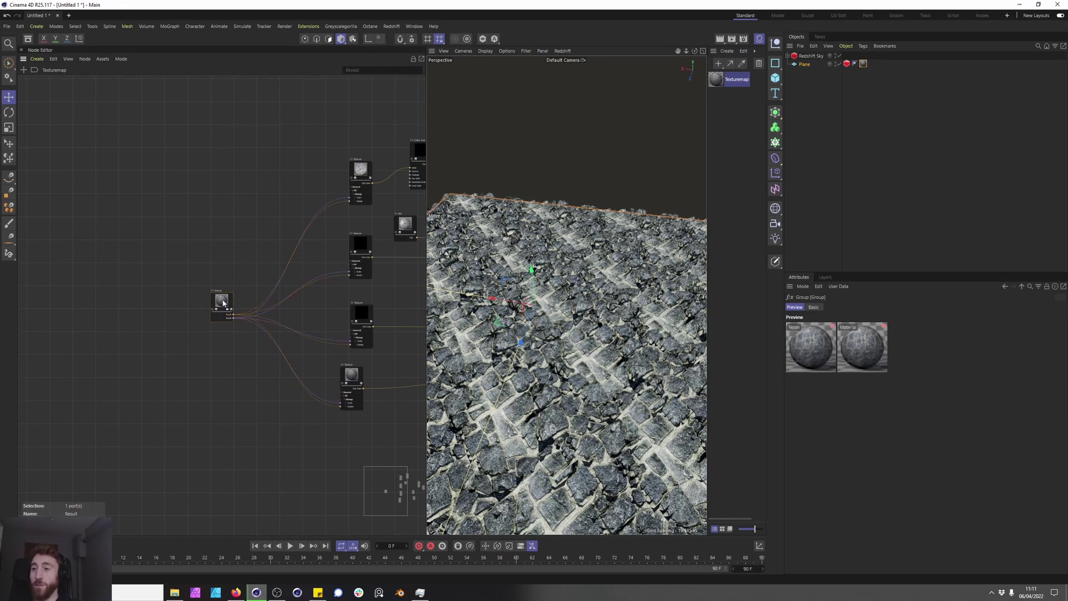
pyautogui.moveTo(224, 303); pyautogui.dragTo(239, 270)
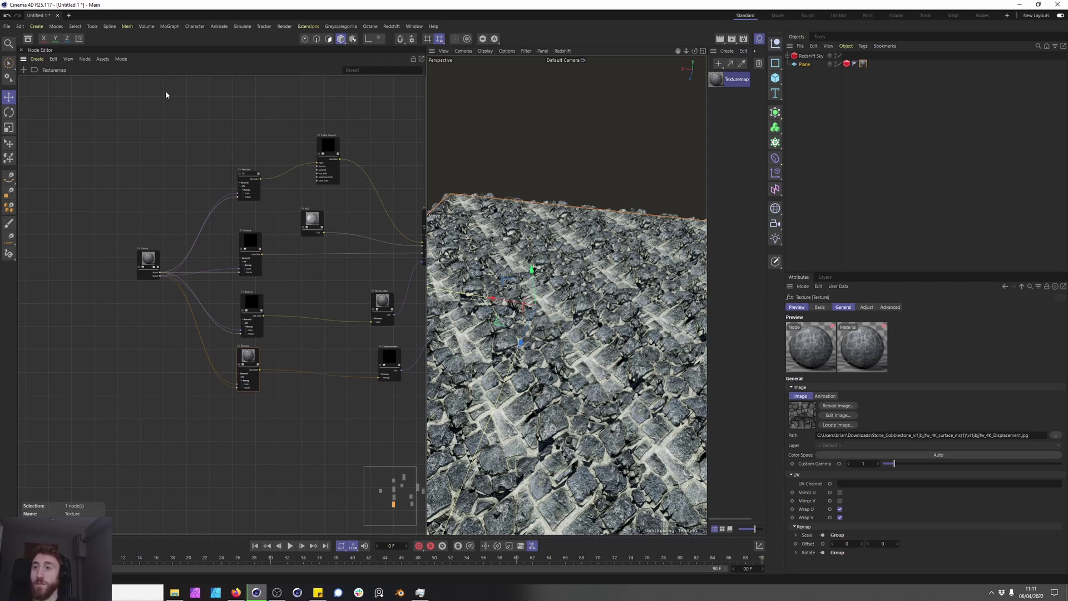
pyautogui.click(147, 263)
pyautogui.scroll(5, 147, 264)
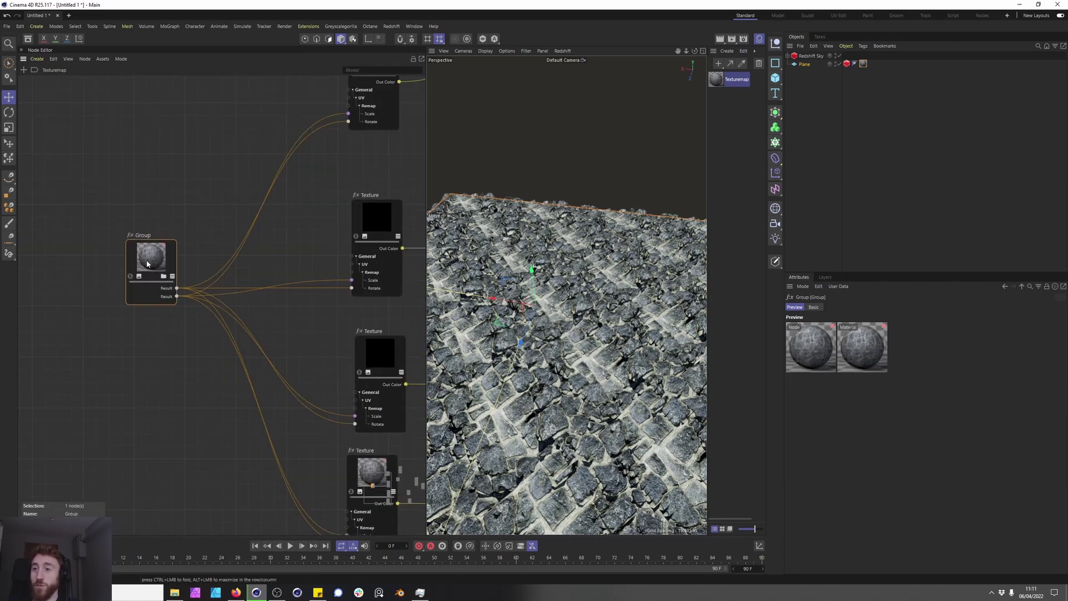
# Step: Inside the Group, reposition the upper Float node, then return to the Texturemap graph and frame all nodes
pyautogui.doubleClick(147, 264)
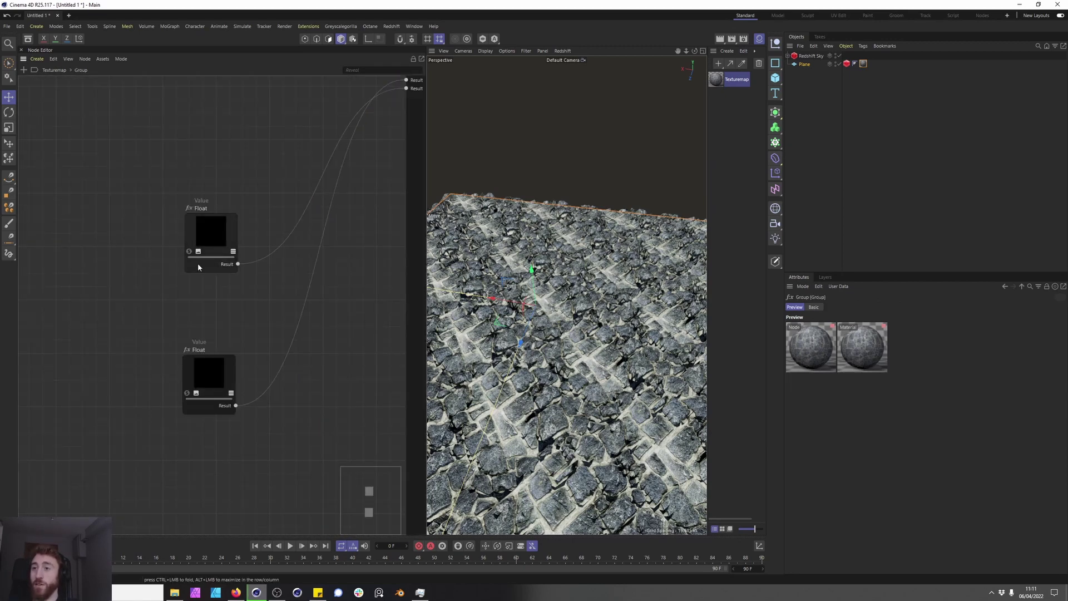
pyautogui.click(215, 232)
pyautogui.moveTo(215, 231); pyautogui.dragTo(208, 257)
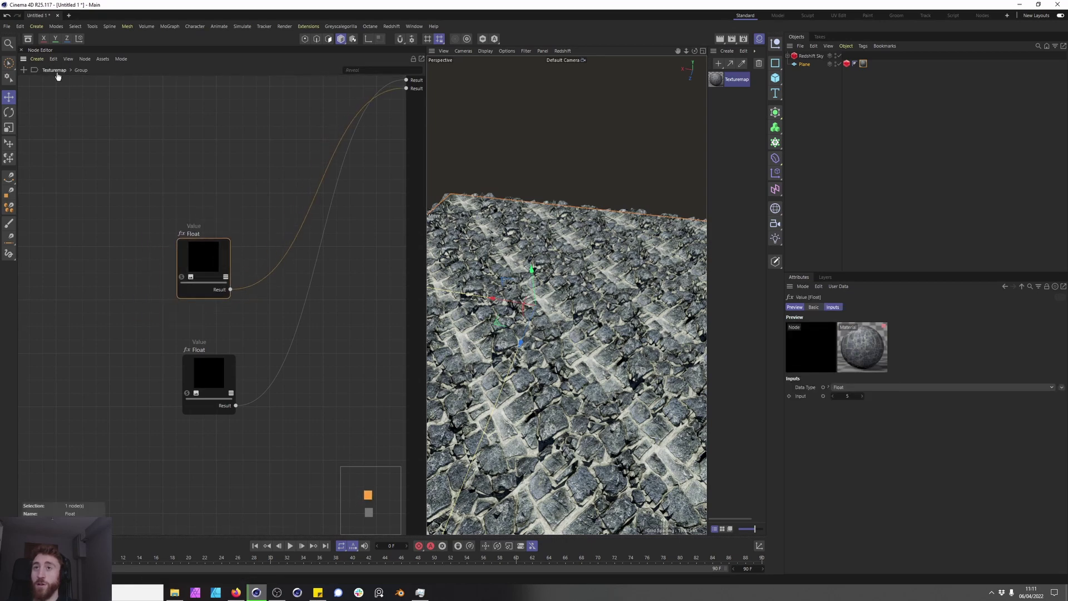
pyautogui.click(56, 70)
pyautogui.doubleClick(157, 267)
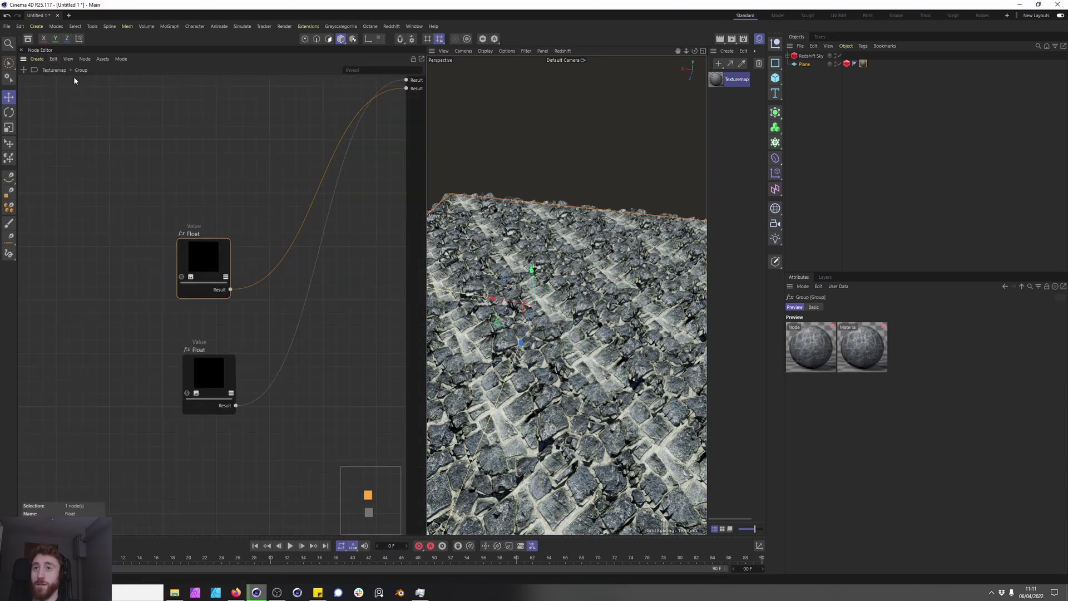
pyautogui.click(60, 70)
pyautogui.scroll(-4, 248, 256)
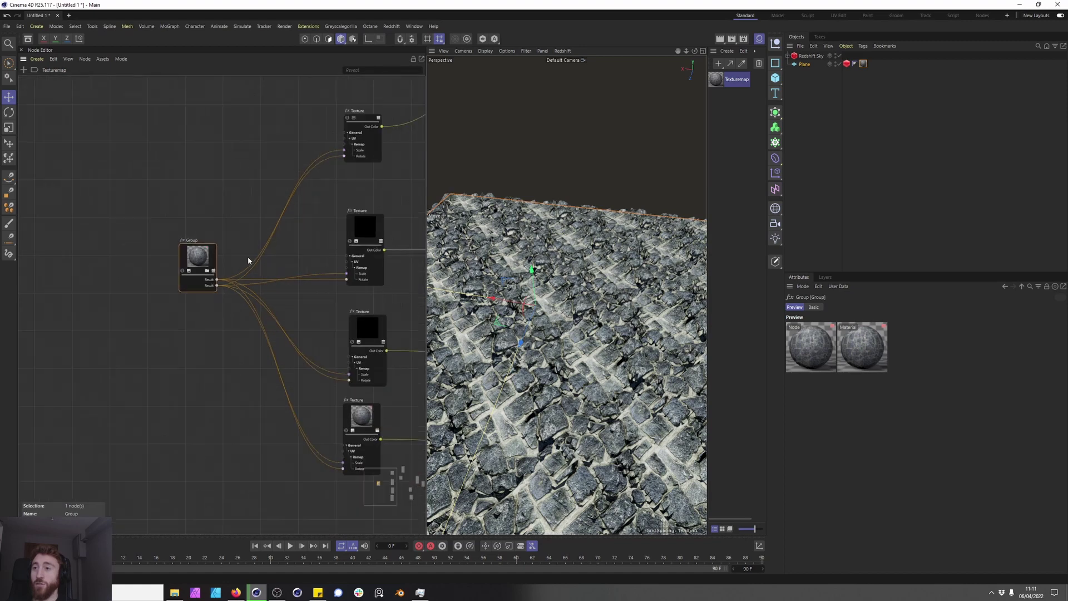
pyautogui.press('h')
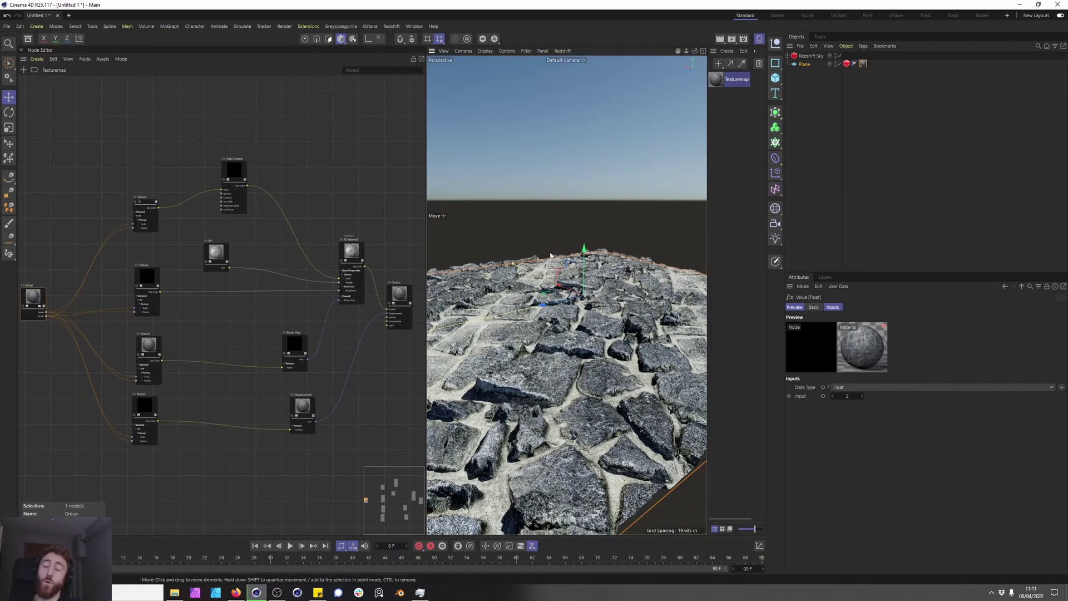